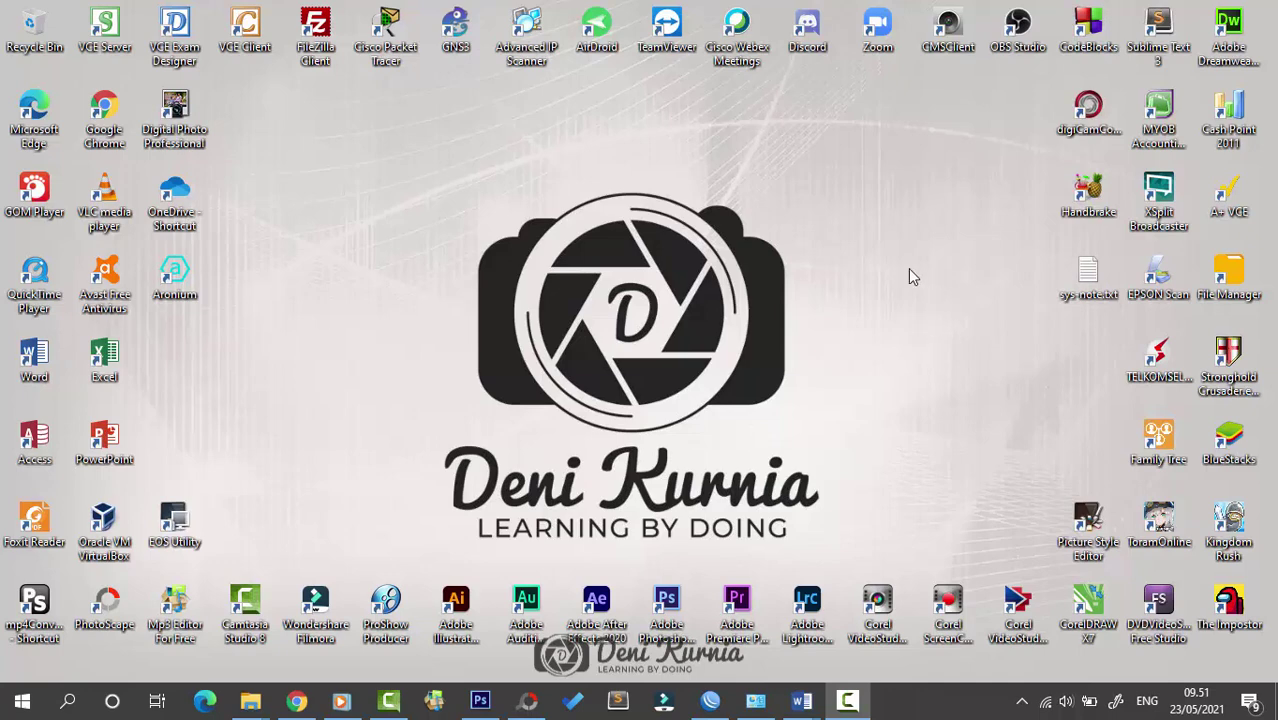
# Step: Switch to the Word document SOAL LSP SPREADSHEET 2021.docx
pyautogui.rightClick(908, 268)
pyautogui.click(925, 314)
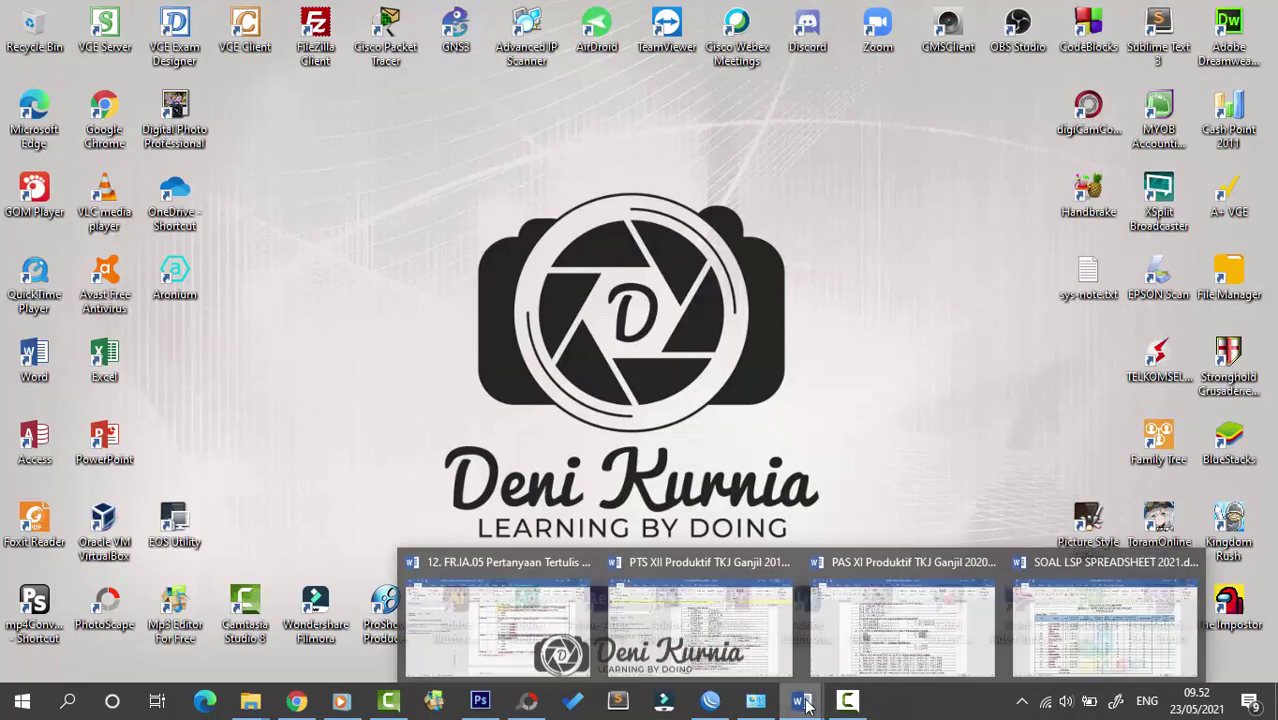
pyautogui.click(1095, 630)
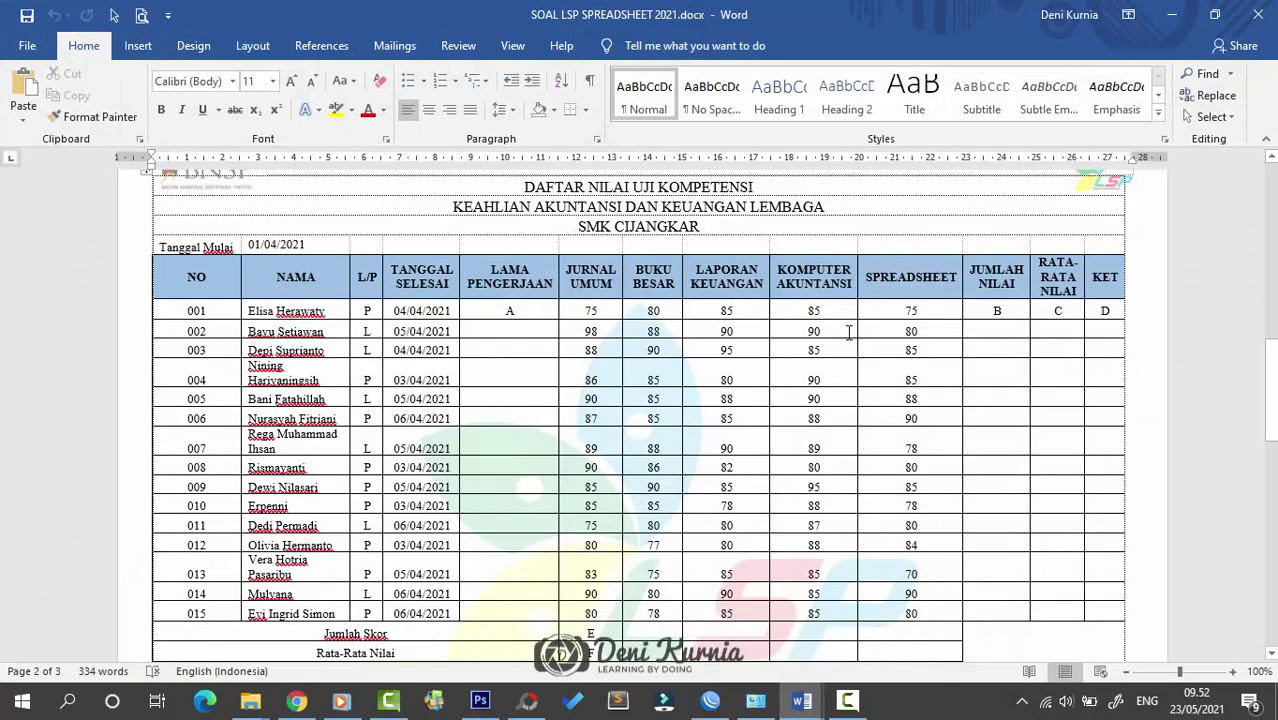
# Step: Examine the competency test score table in the document, including its columns, summary rows and the instructions below it
pyautogui.scroll(2, 848, 332)
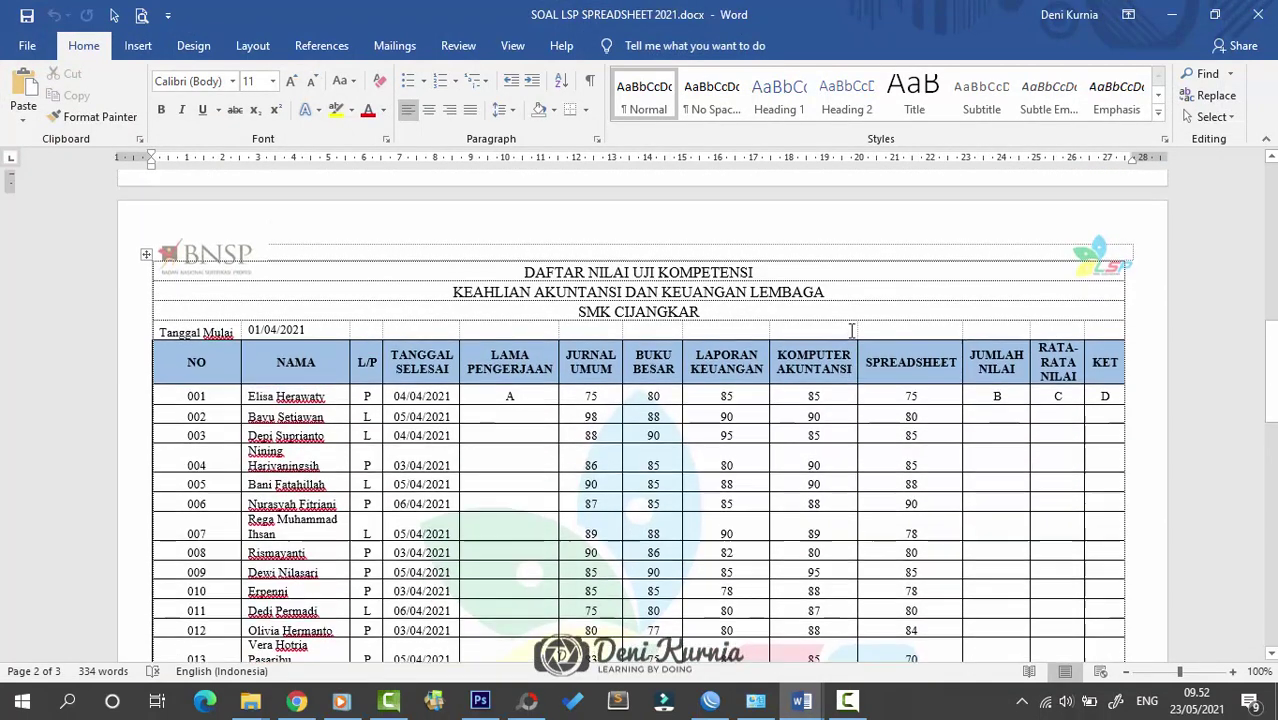
pyautogui.scroll(-3, 752, 422)
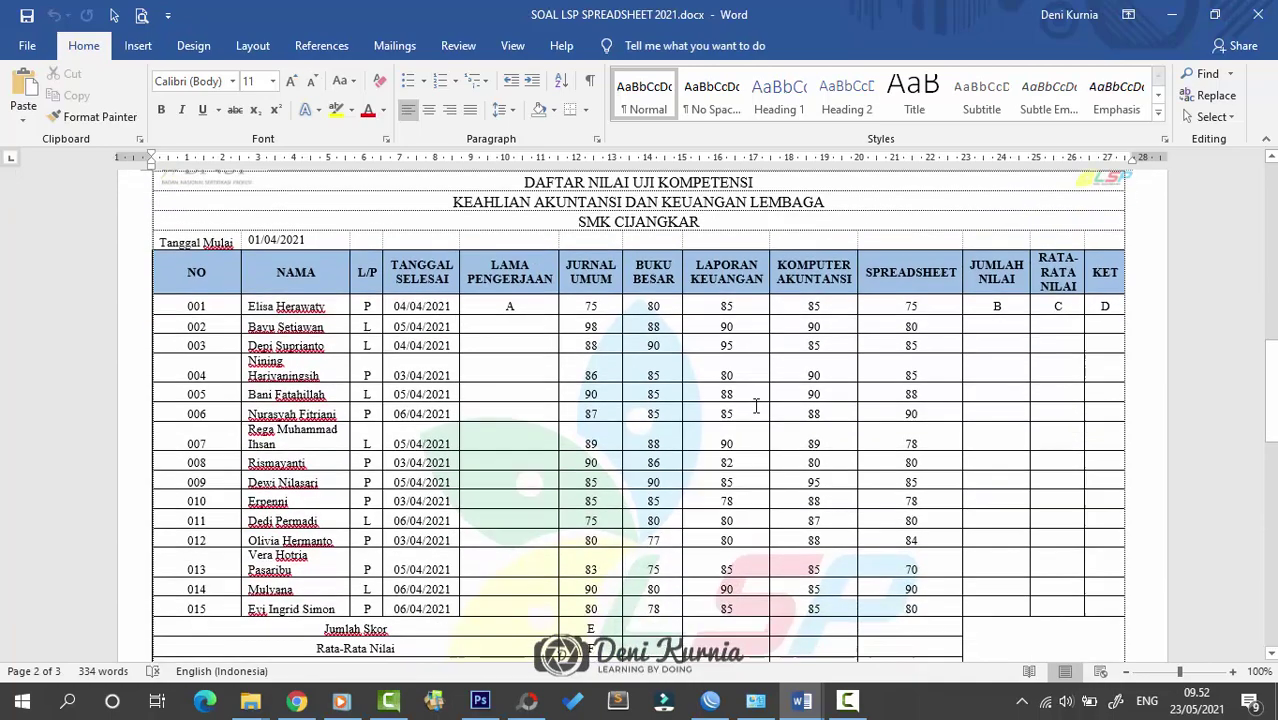
pyautogui.scroll(1, 756, 405)
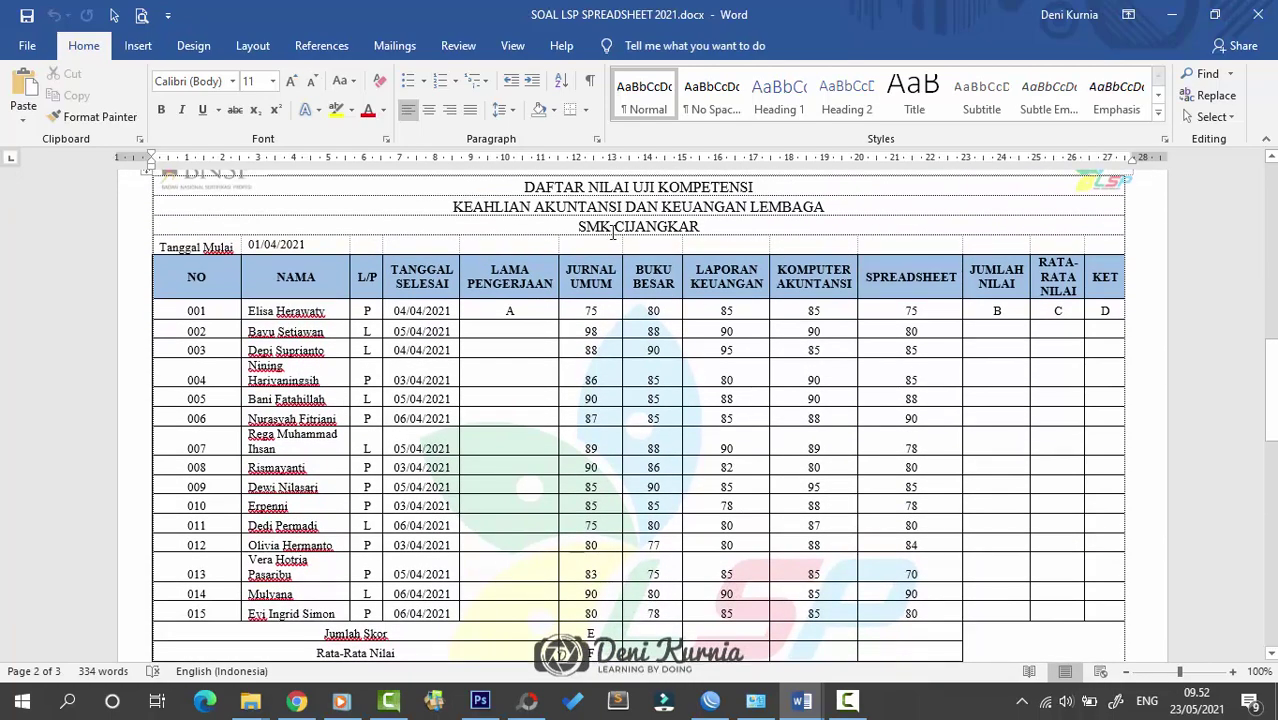
pyautogui.scroll(-2, 890, 467)
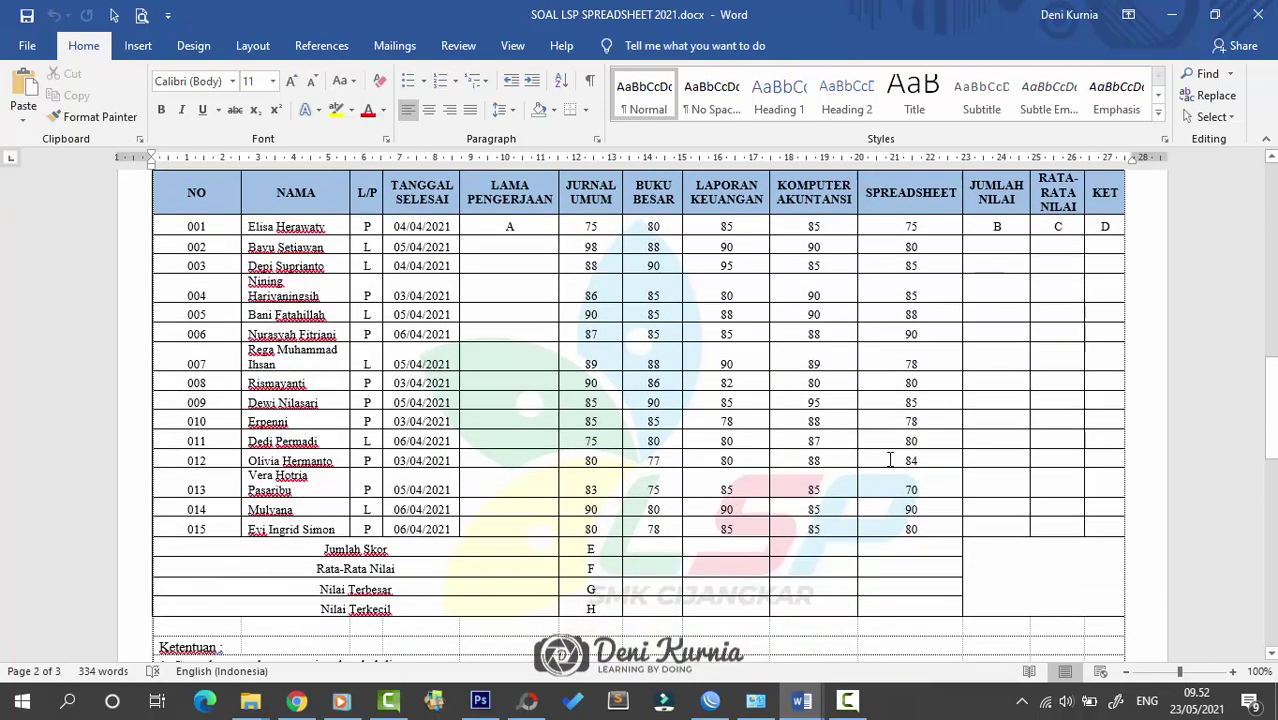
pyautogui.scroll(2, 890, 462)
pyautogui.scroll(-2, 890, 460)
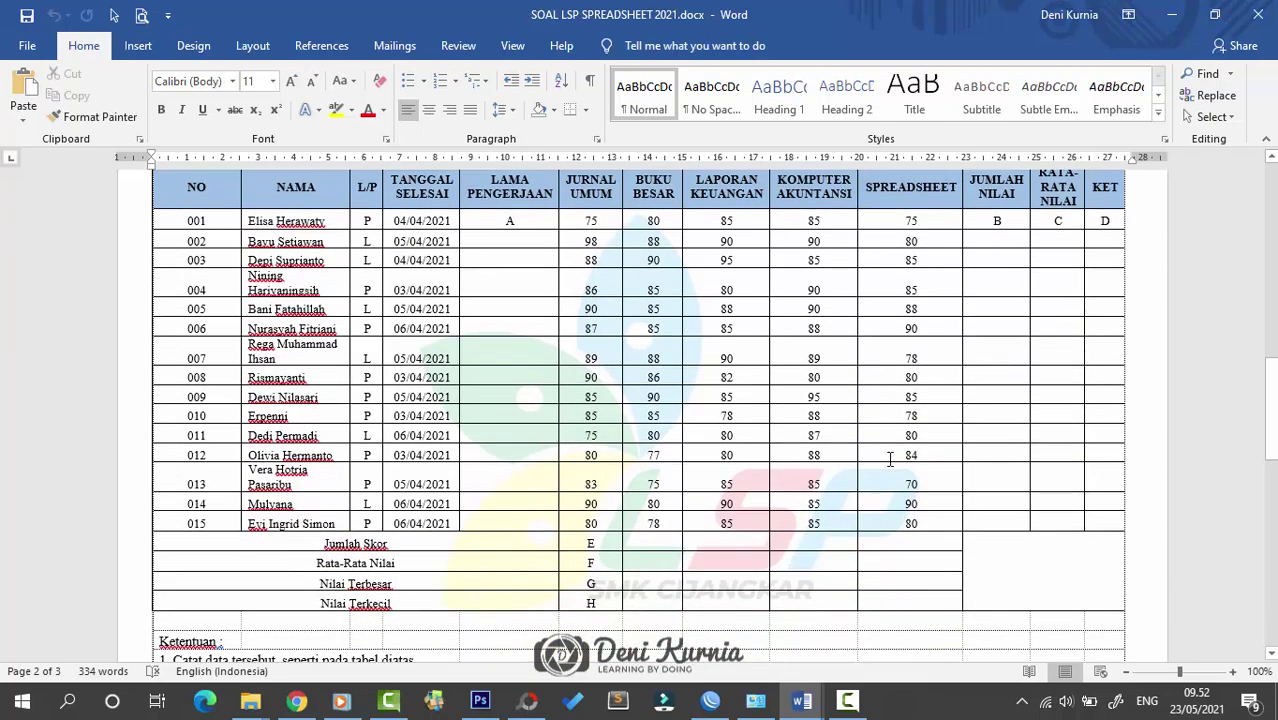
pyautogui.scroll(2, 890, 459)
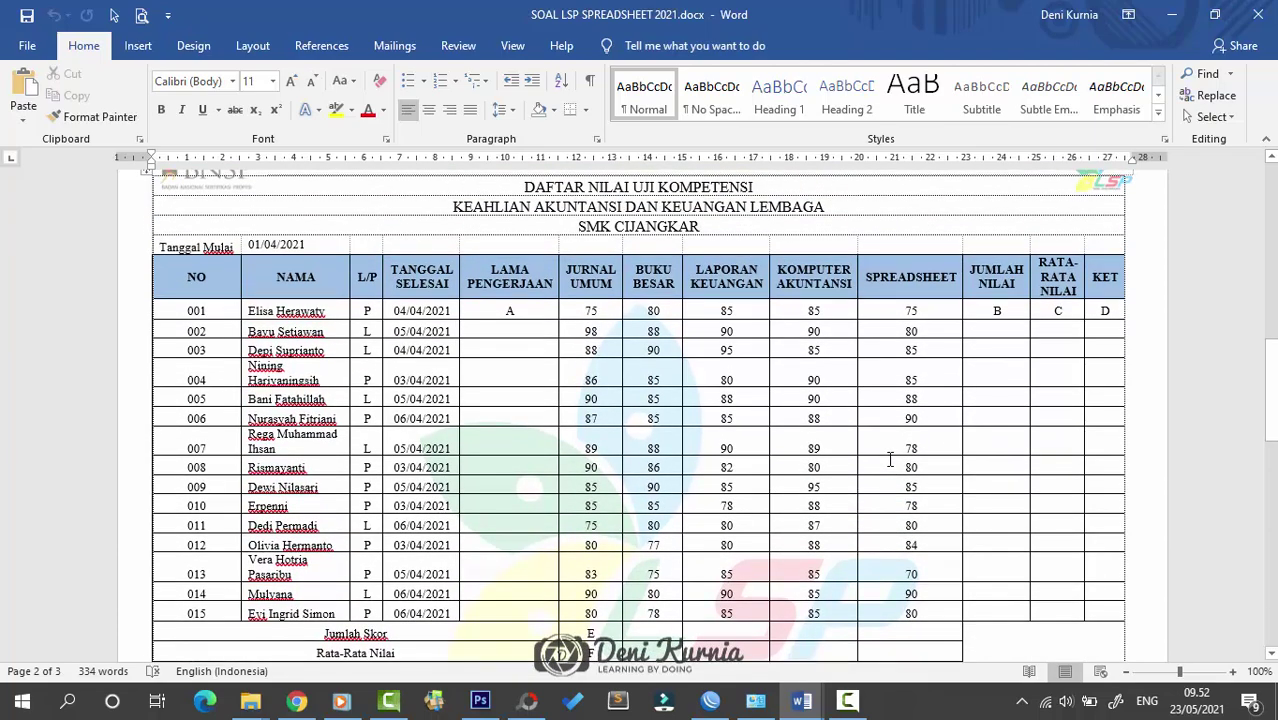
pyautogui.scroll(-7, 975, 368)
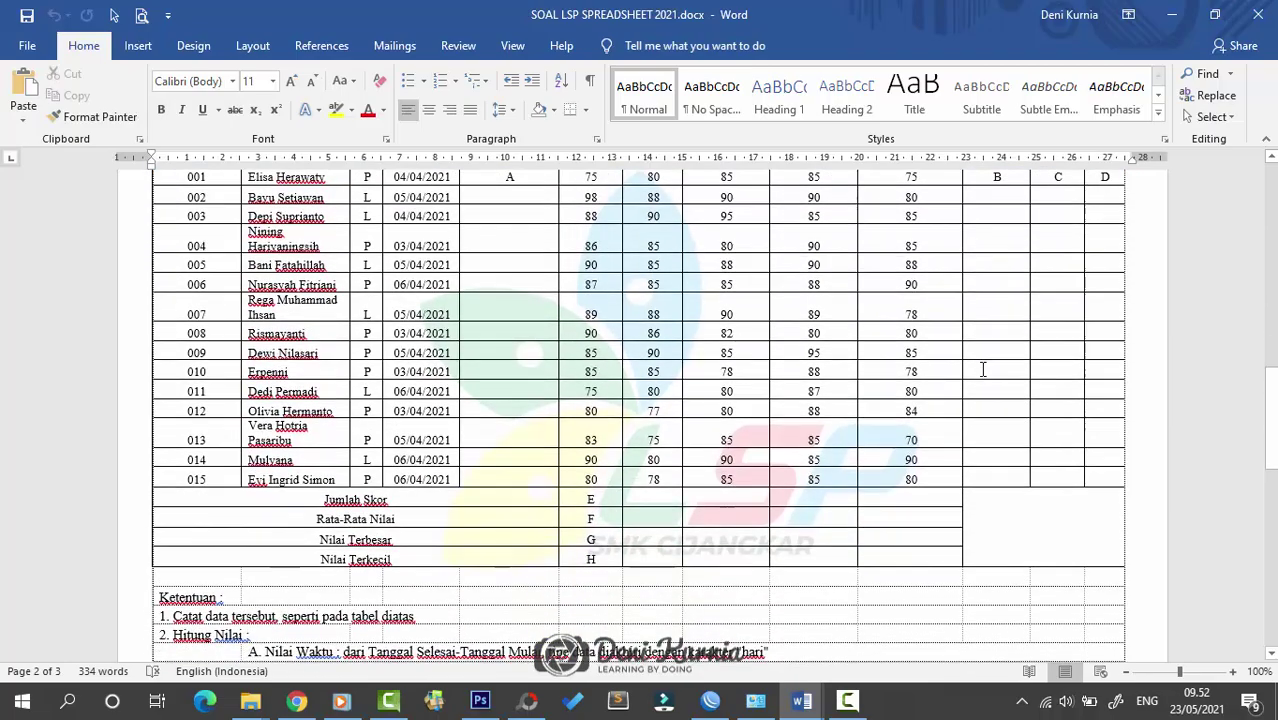
pyautogui.scroll(4, 982, 370)
pyautogui.scroll(-2, 983, 371)
pyautogui.scroll(5, 983, 371)
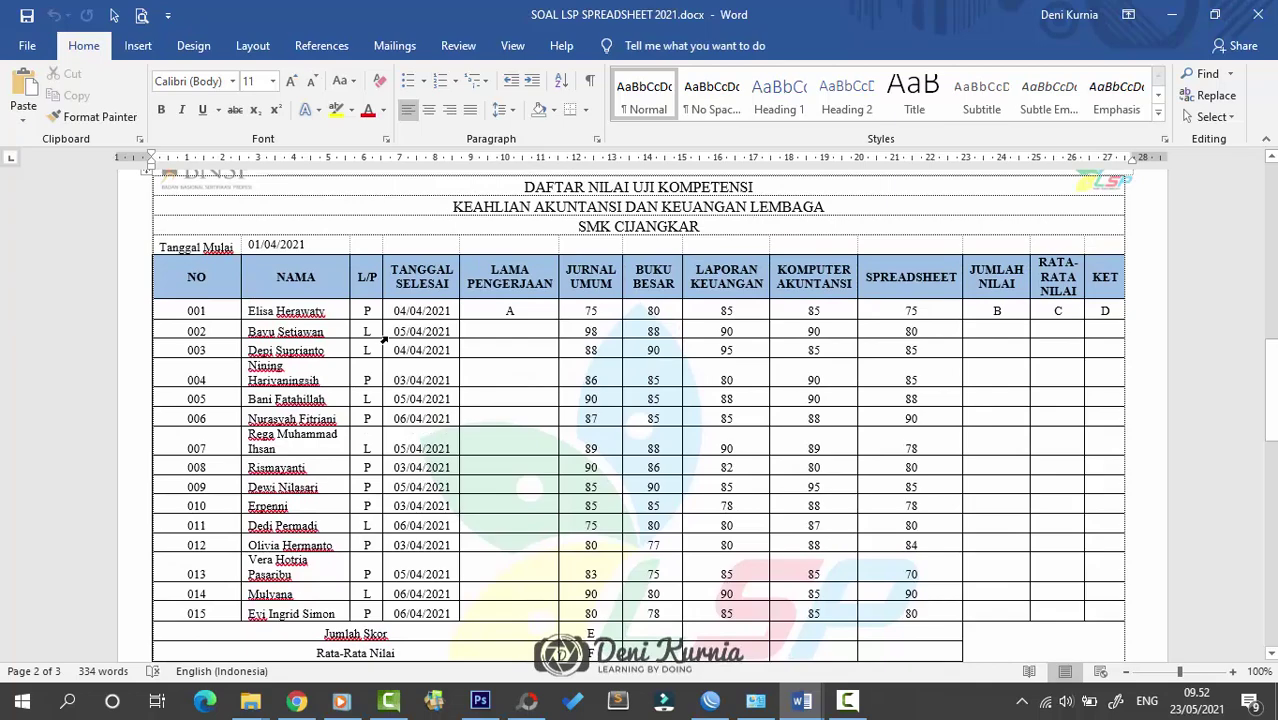
pyautogui.scroll(-5, 837, 418)
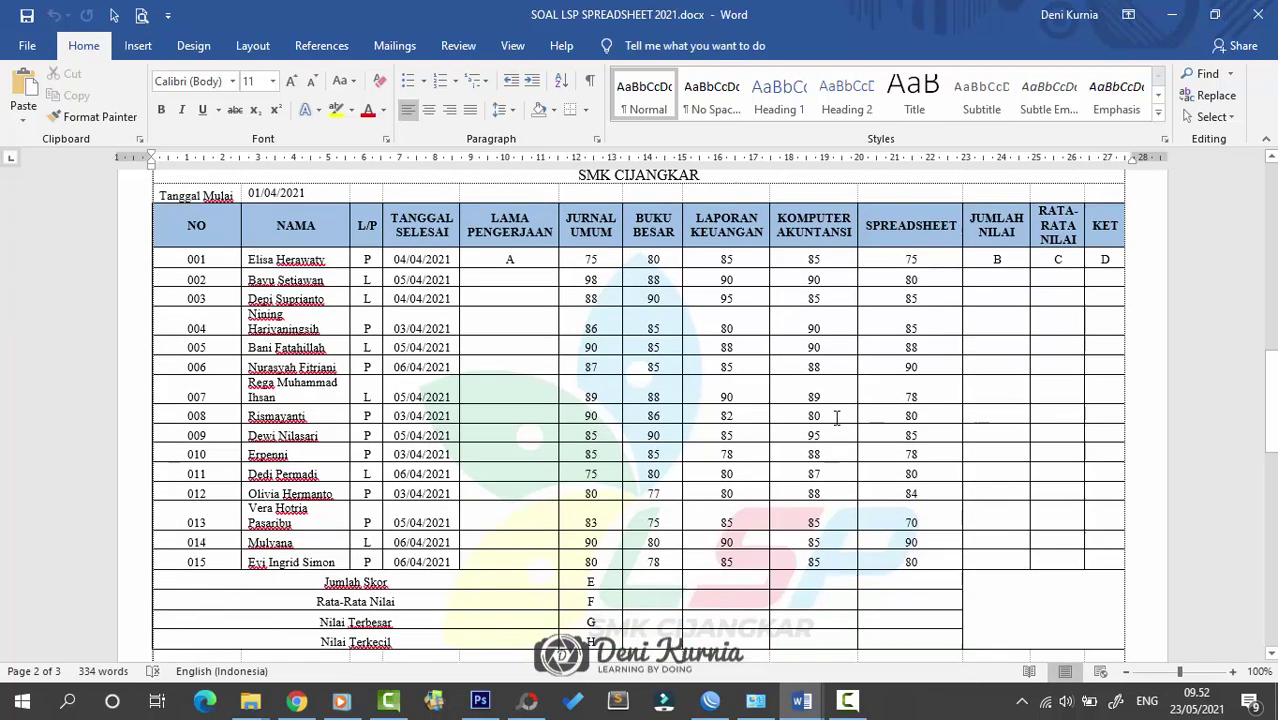
pyautogui.scroll(4, 837, 416)
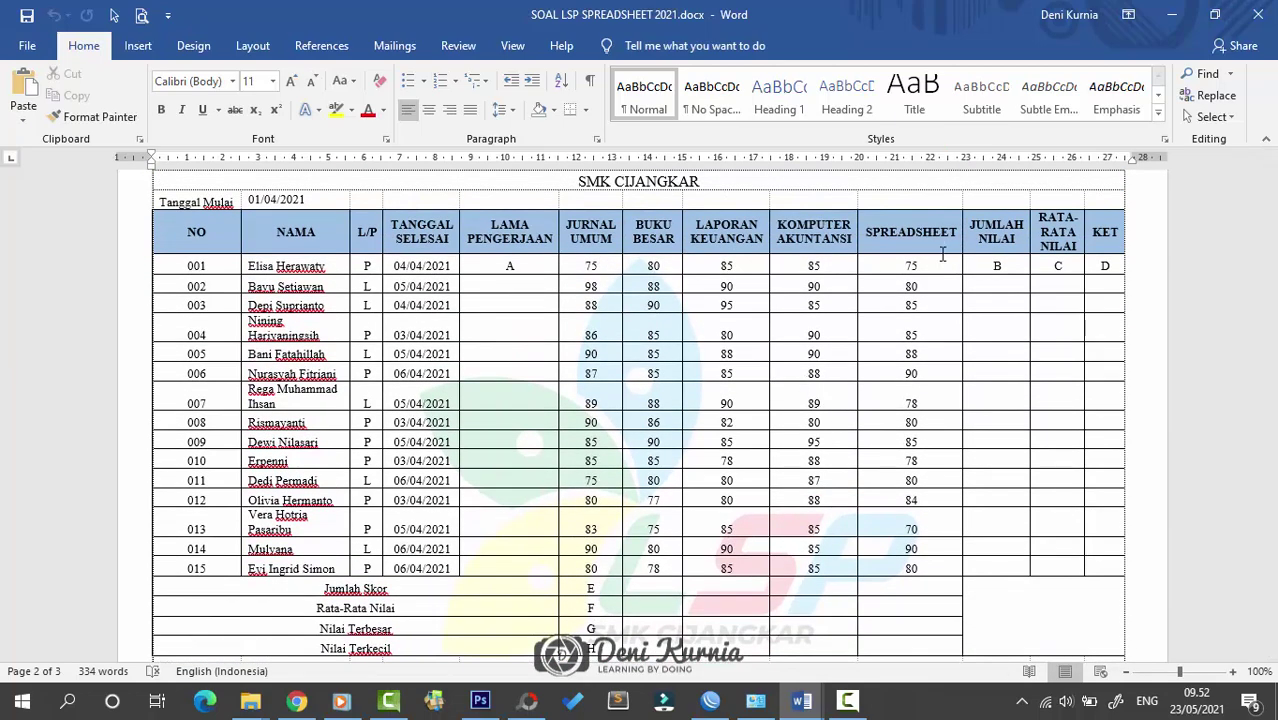
pyautogui.scroll(2, 942, 264)
pyautogui.click(1168, 14)
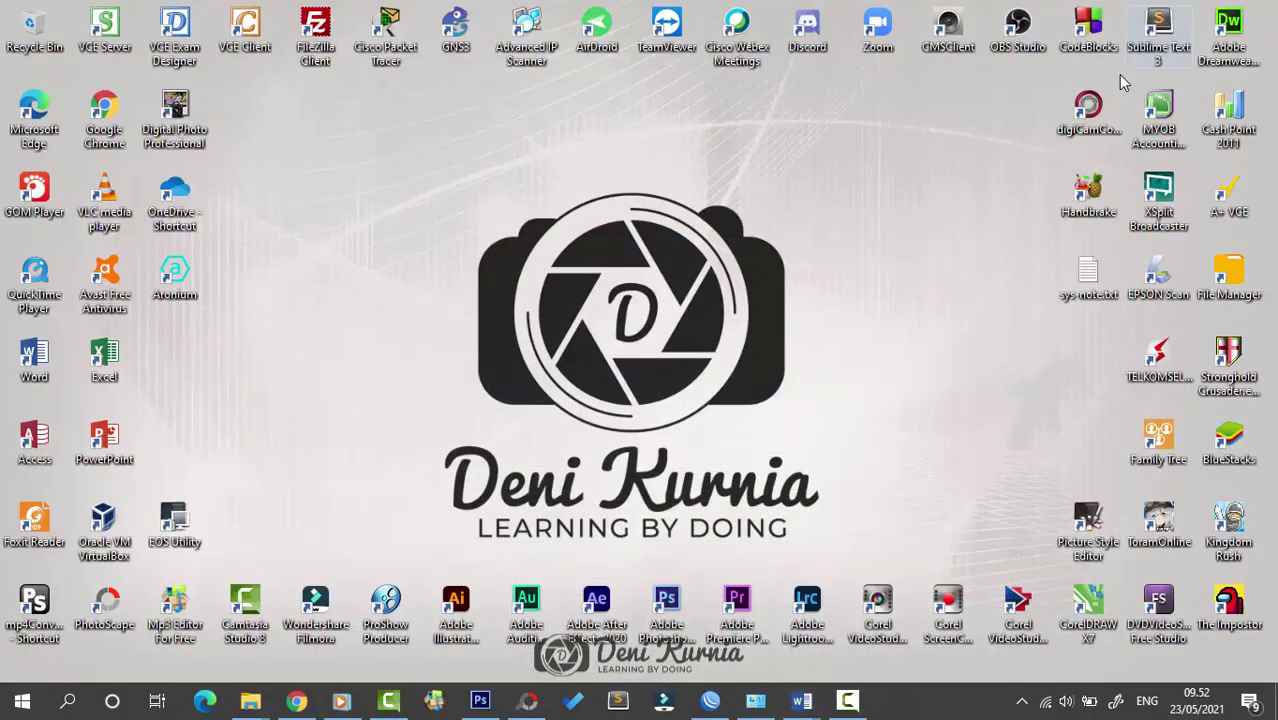
# Step: Launch Excel and create a blank workbook
pyautogui.rightClick(881, 185)
pyautogui.click(910, 240)
pyautogui.click(22, 701)
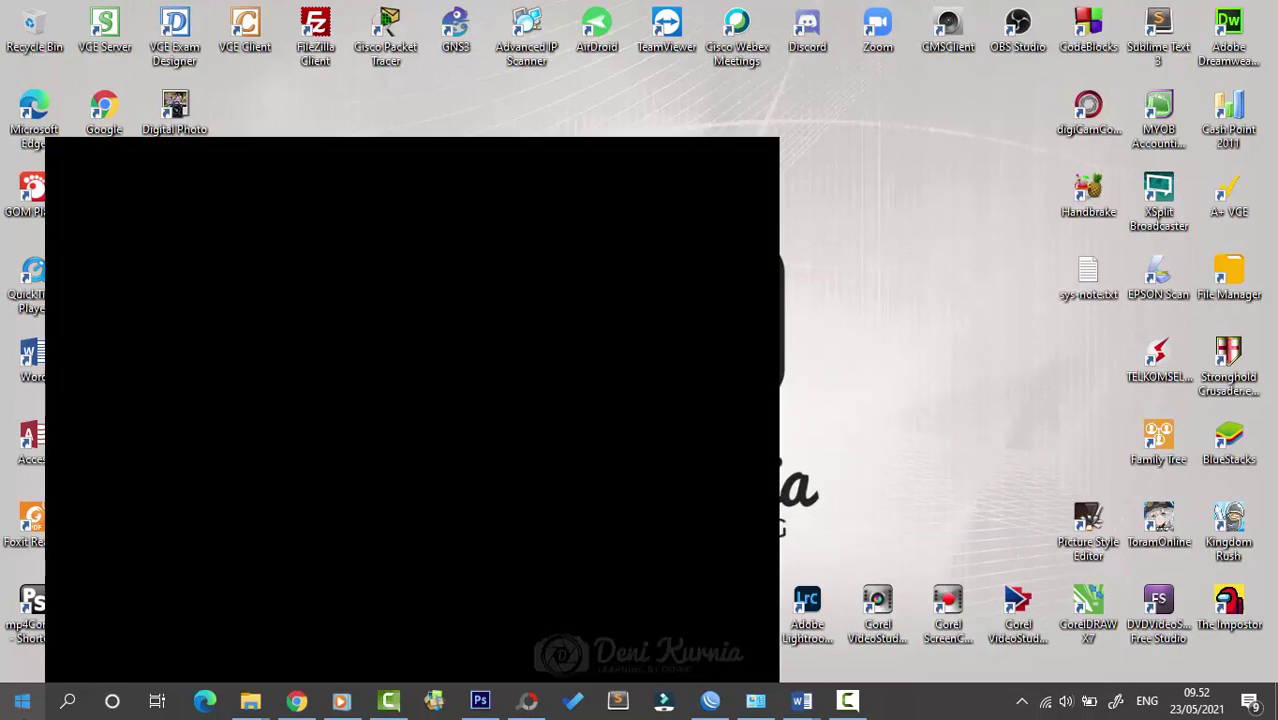
pyautogui.write('exc')
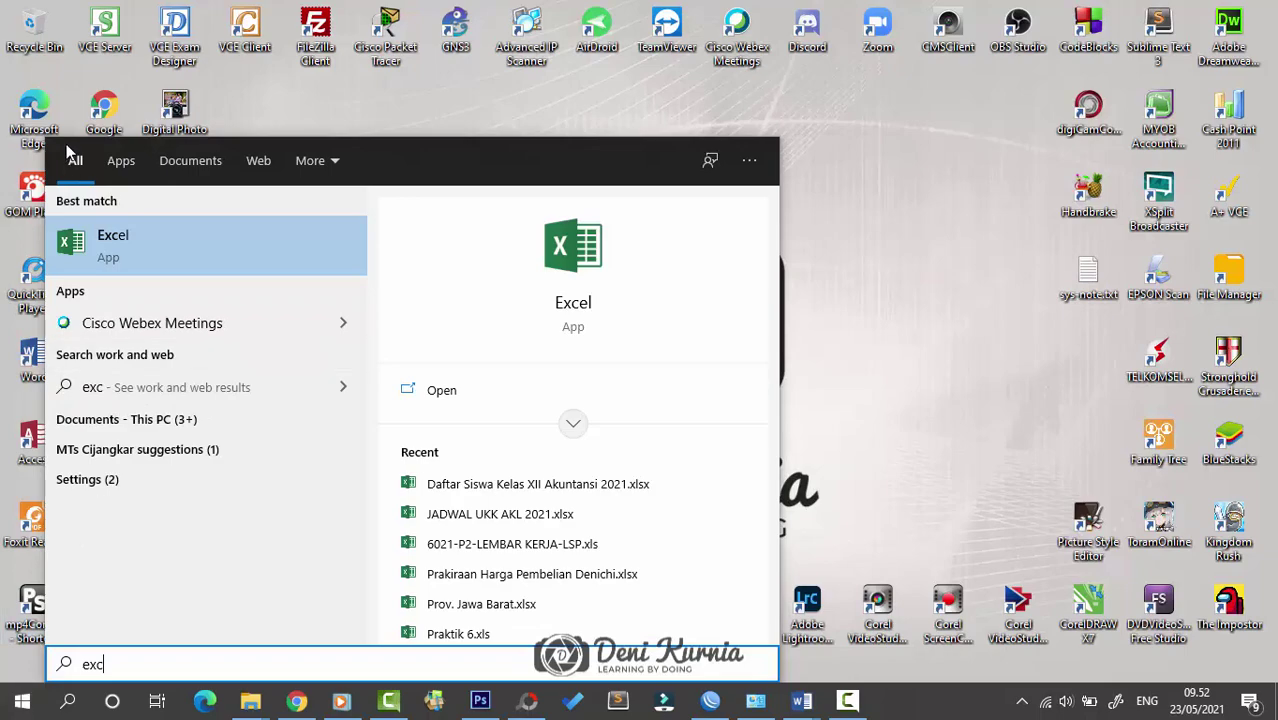
pyautogui.click(140, 250)
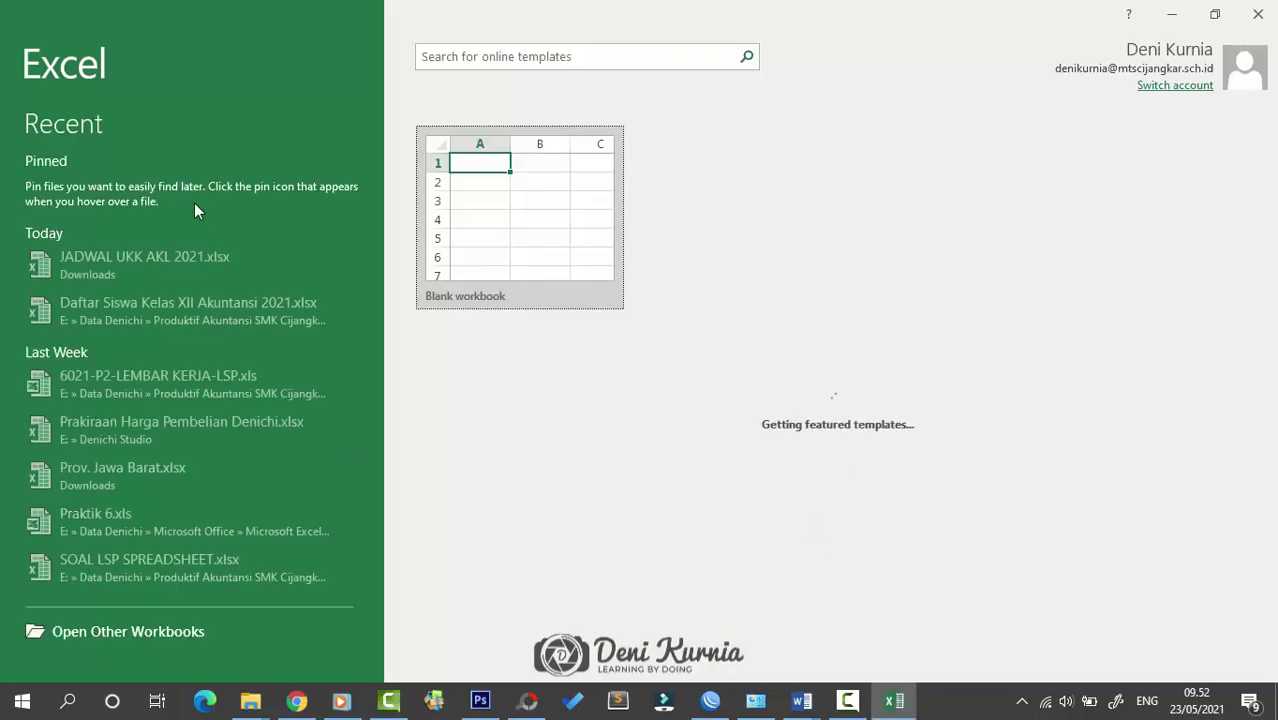
pyautogui.click(524, 252)
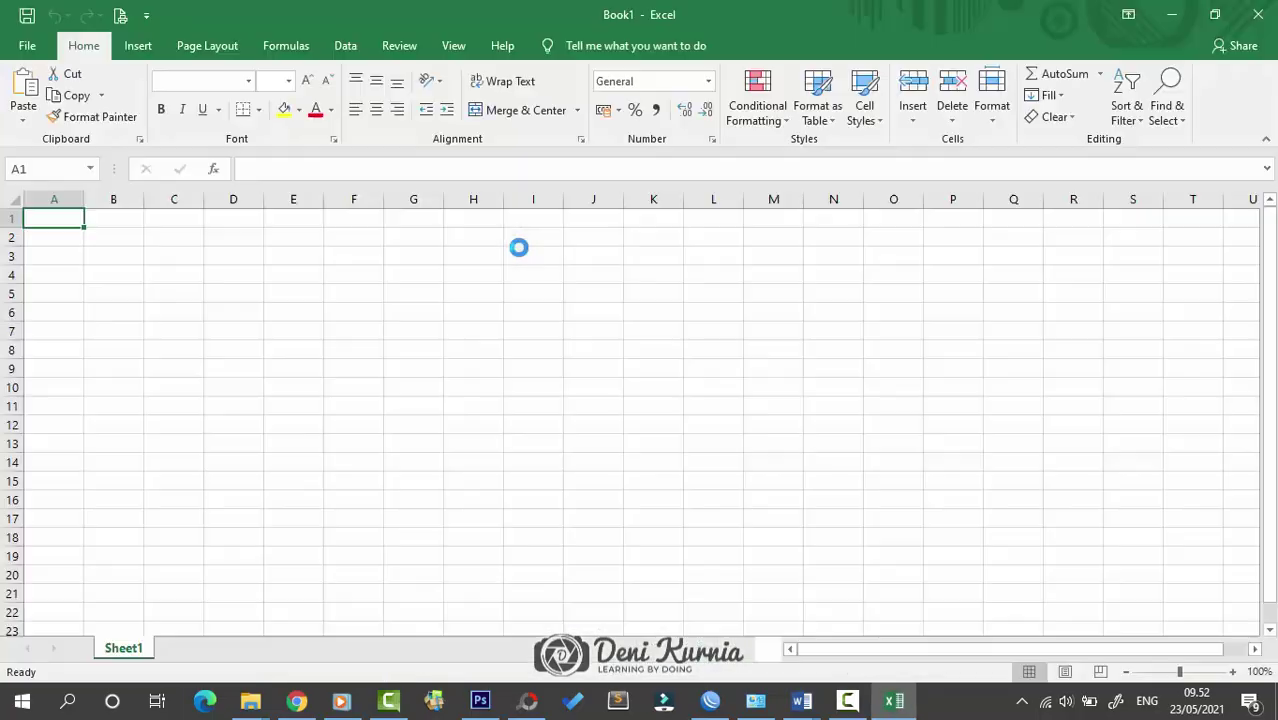
pyautogui.click(521, 250)
pyautogui.click(543, 305)
pyautogui.click(567, 326)
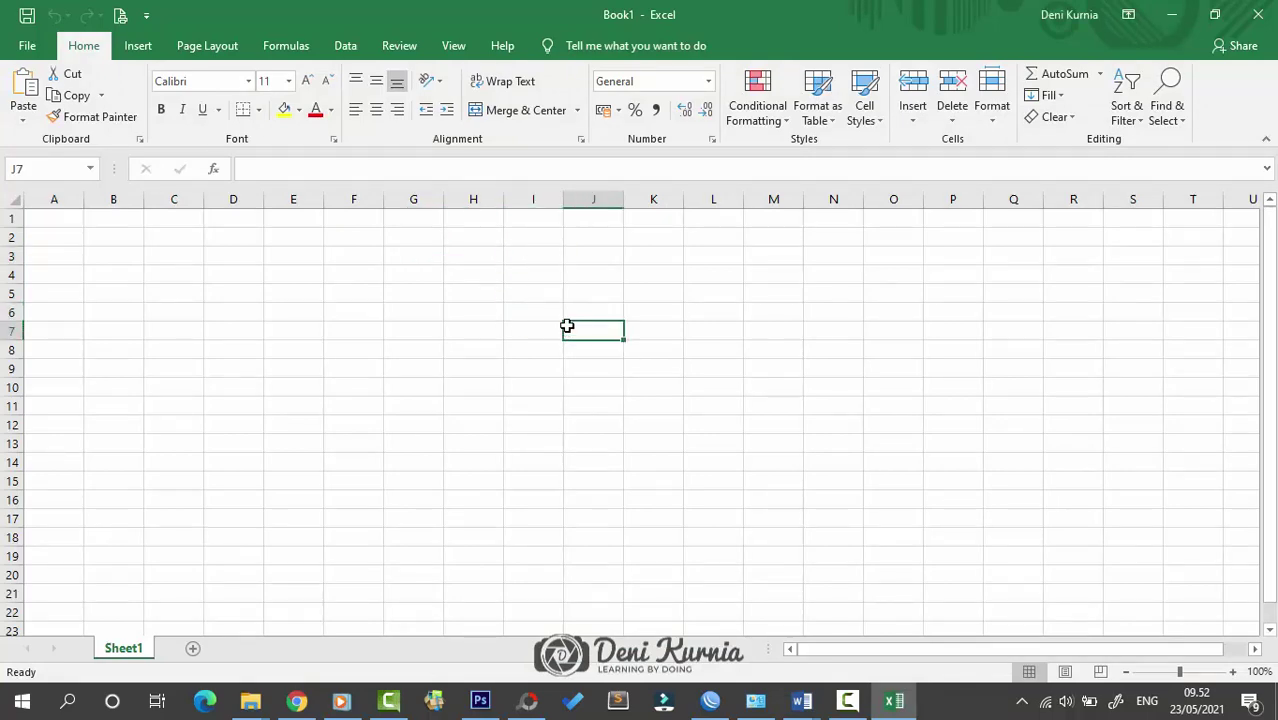
pyautogui.click(1171, 14)
pyautogui.rightClick(829, 234)
pyautogui.click(866, 280)
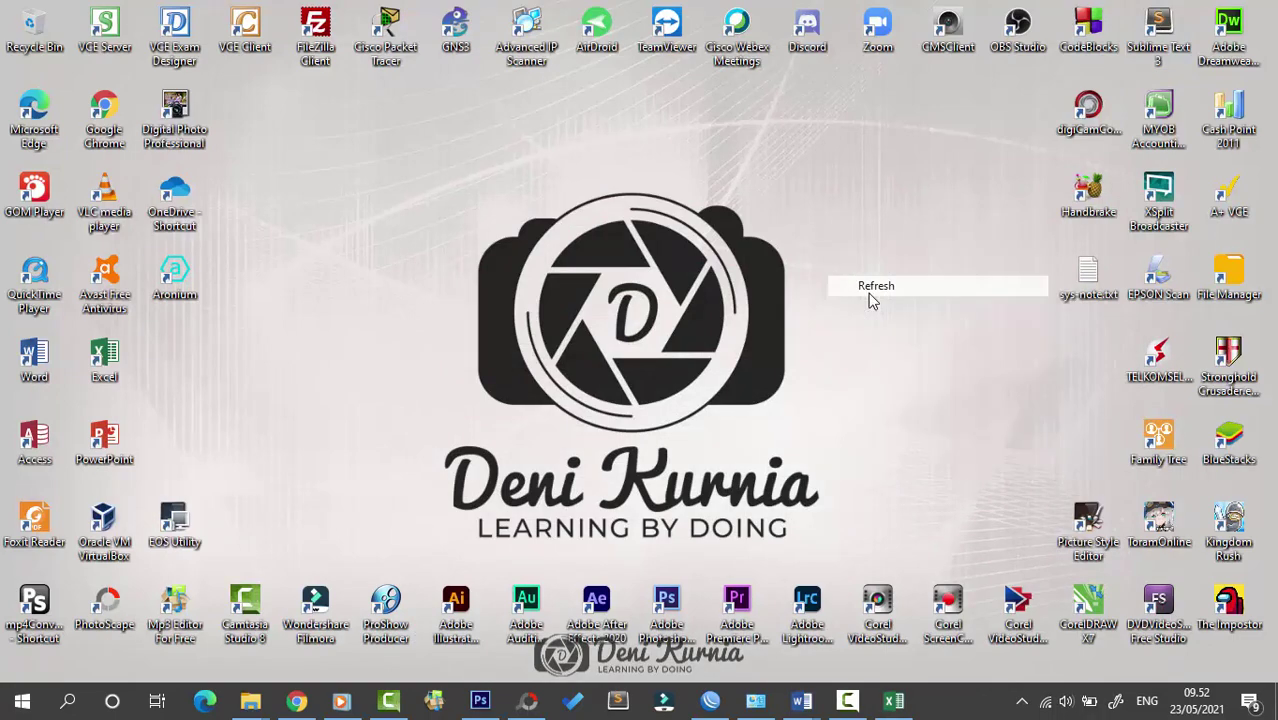
pyautogui.click(892, 701)
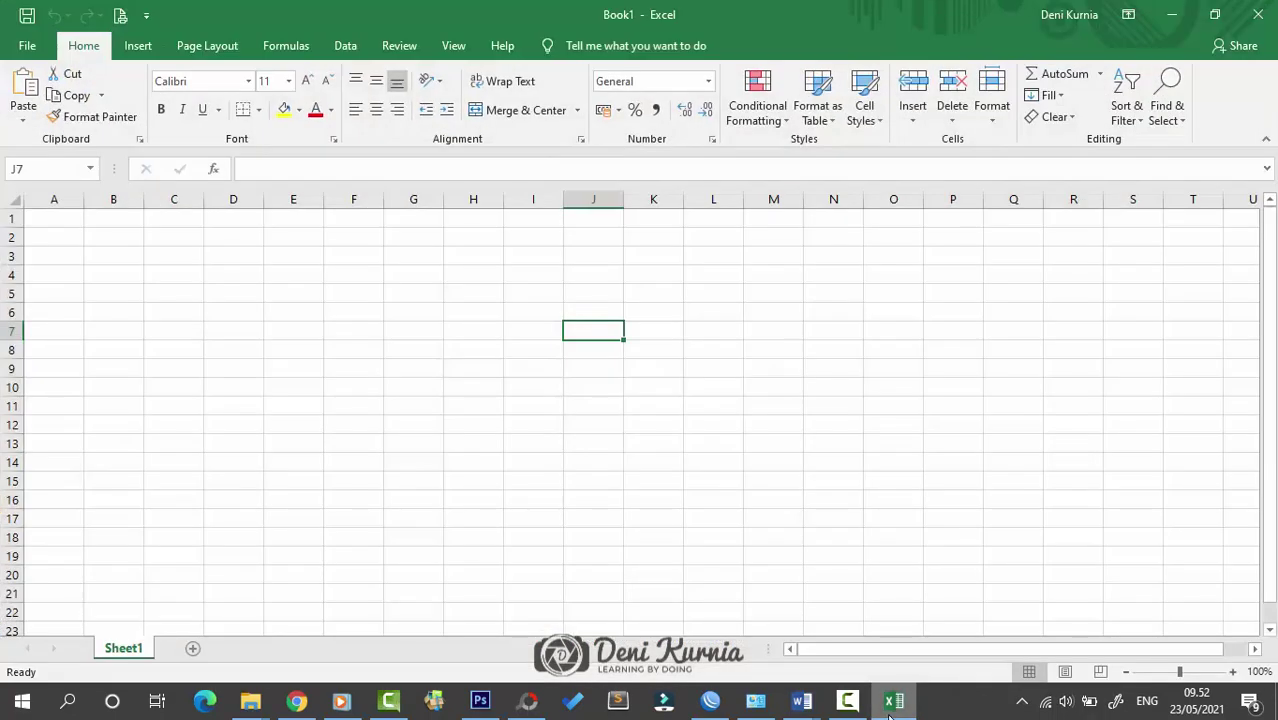
pyautogui.click(760, 704)
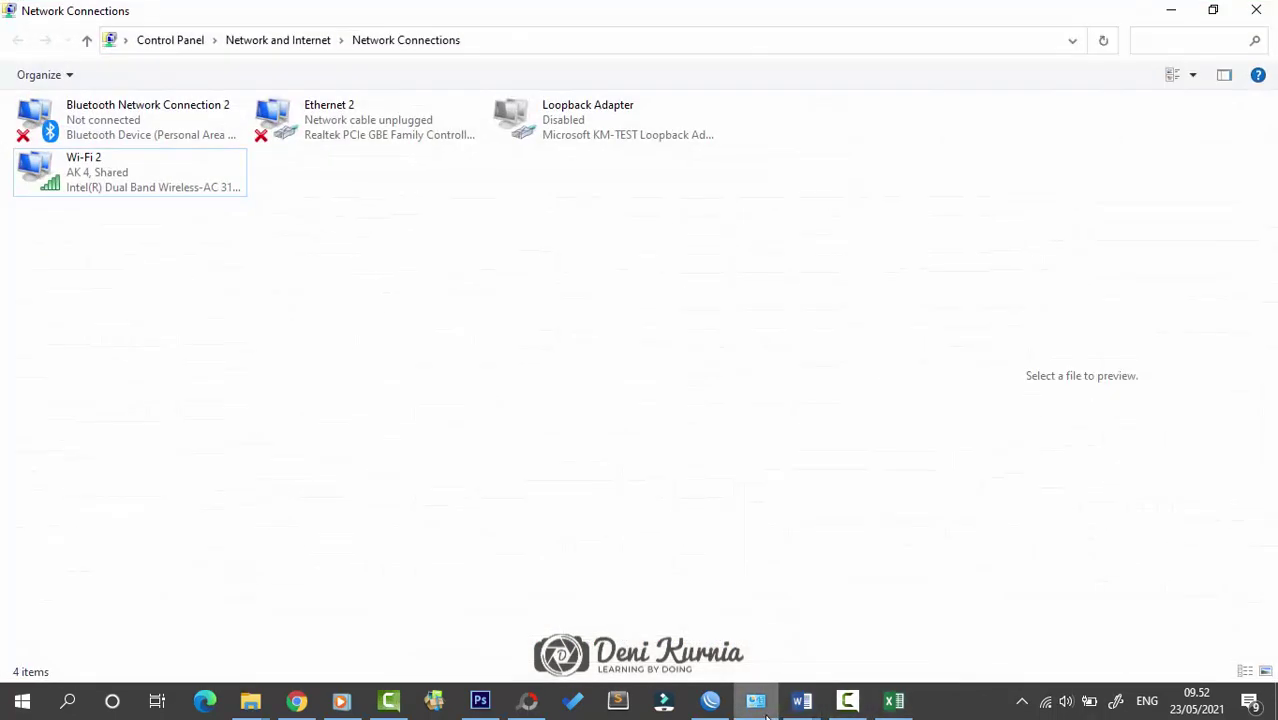
pyautogui.click(762, 706)
# Step: Copy the entire score table from SOAL LSP SPREADSHEET 2021.docx in Word and return to the blank Excel workbook
pyautogui.moveTo(800, 708)
pyautogui.click(1067, 611)
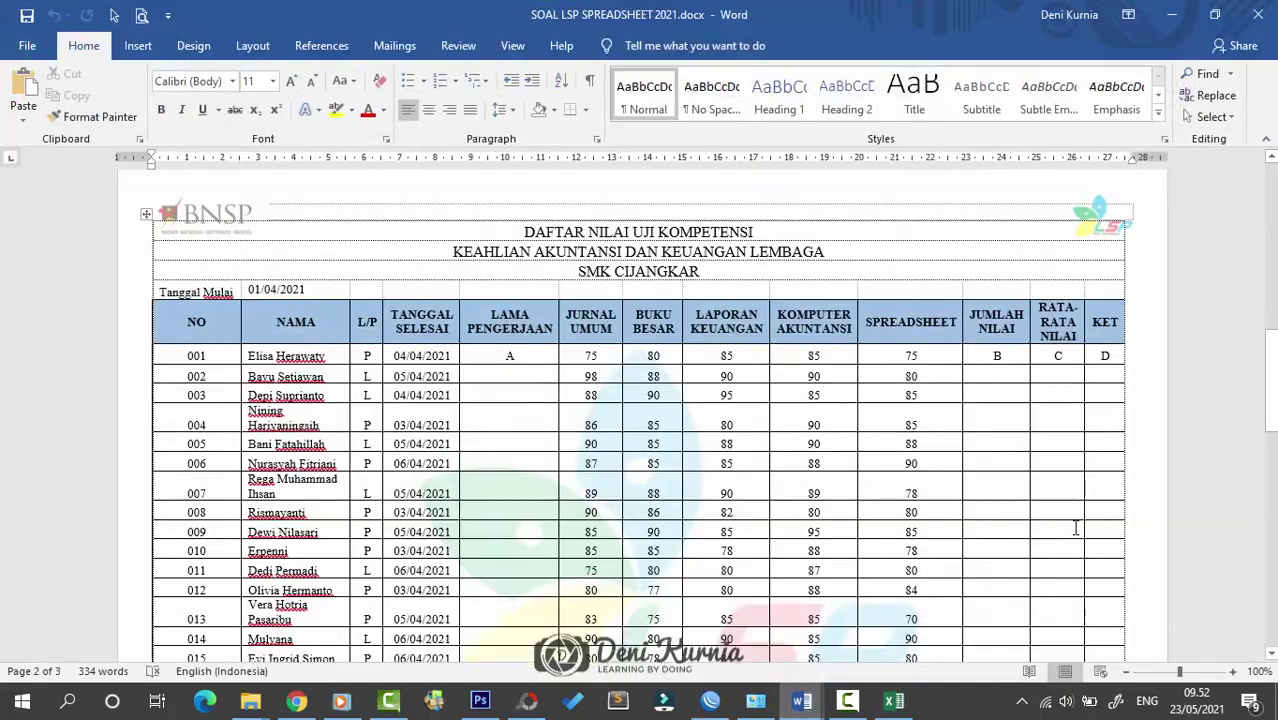
pyautogui.scroll(-3, 354, 411)
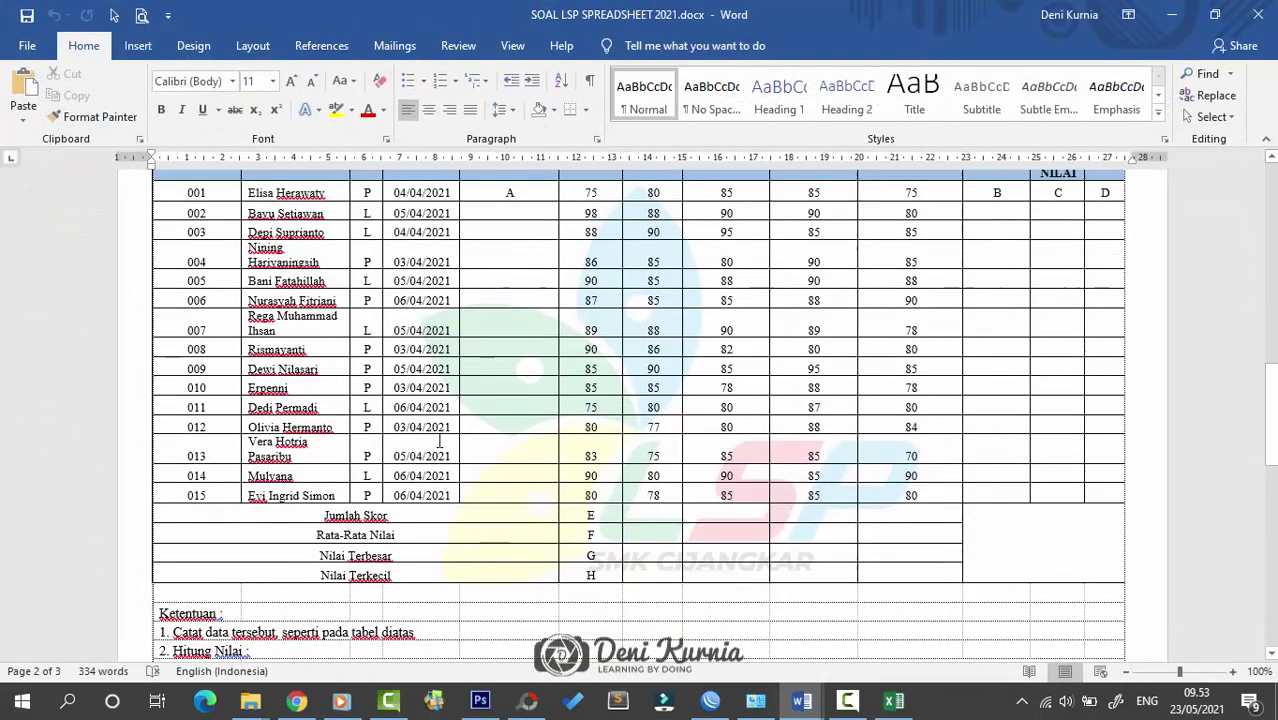
pyautogui.scroll(4, 195, 270)
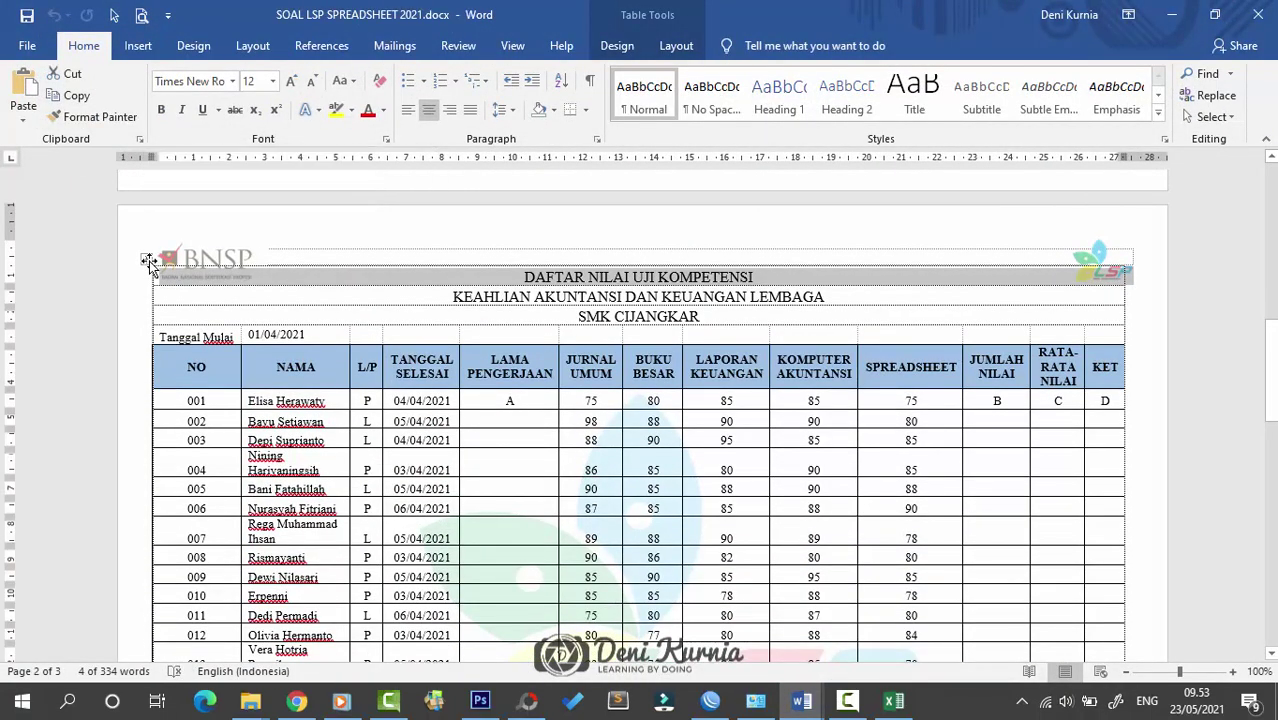
pyautogui.click(147, 260)
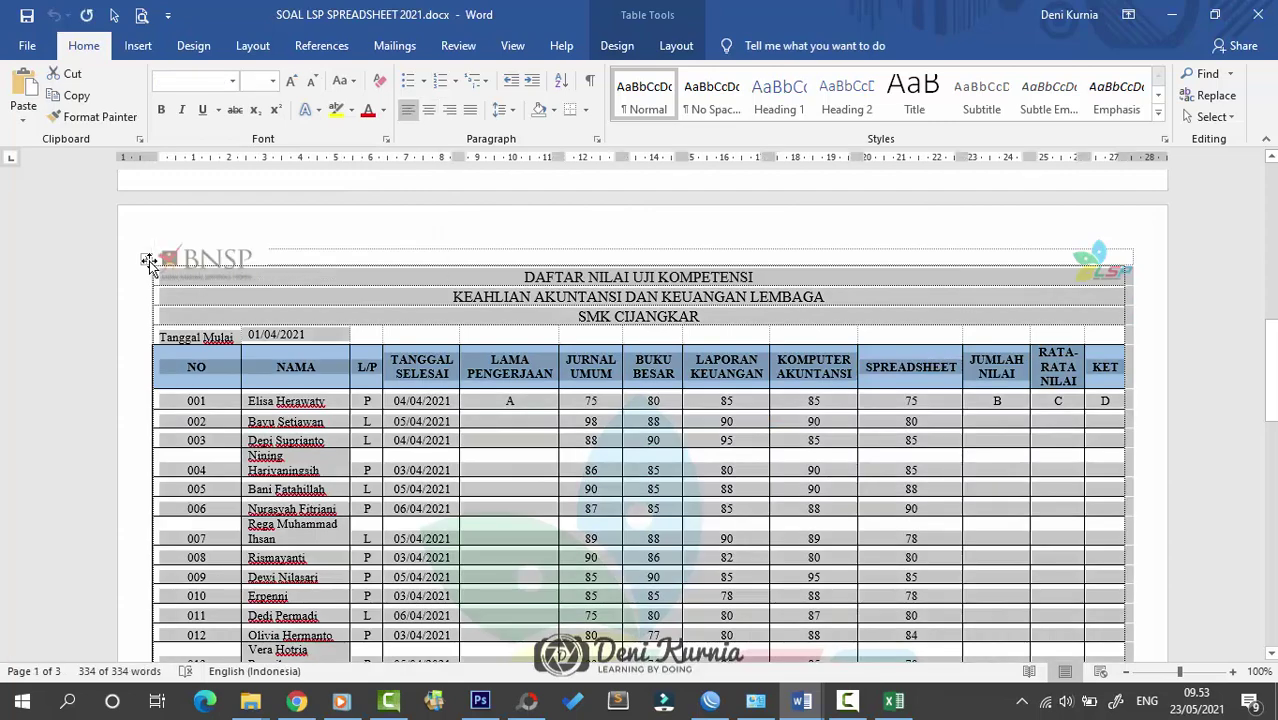
pyautogui.click(568, 366)
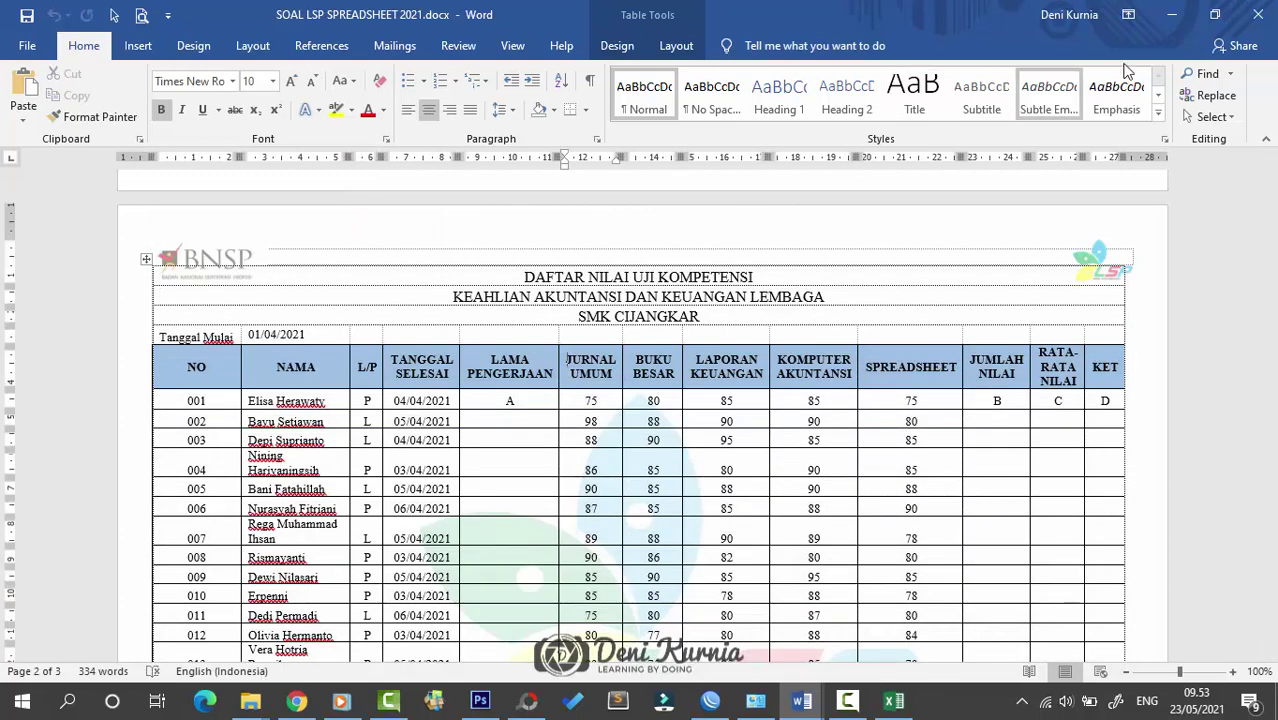
pyautogui.click(1171, 14)
# Step: Paste the copied score table into the blank sheet starting at cell A1, accepting the differing selection size
pyautogui.click(13, 196)
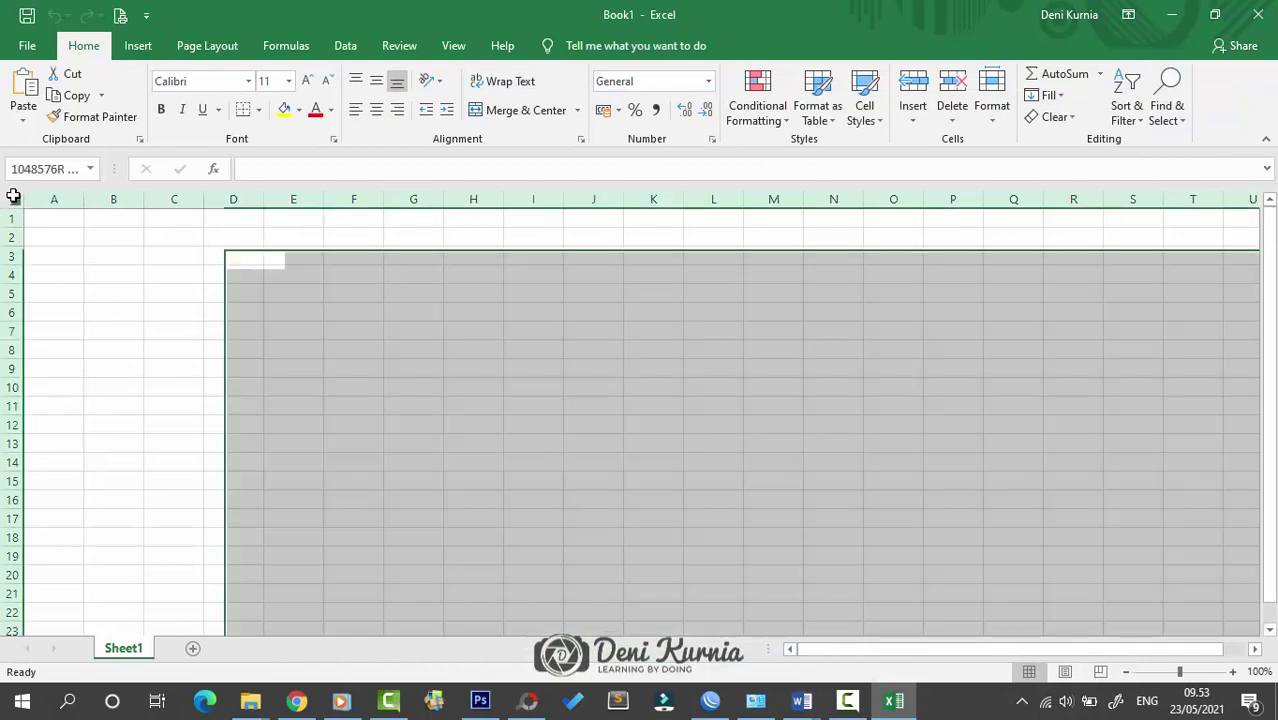
pyautogui.hotkey('ctrl', 'v')
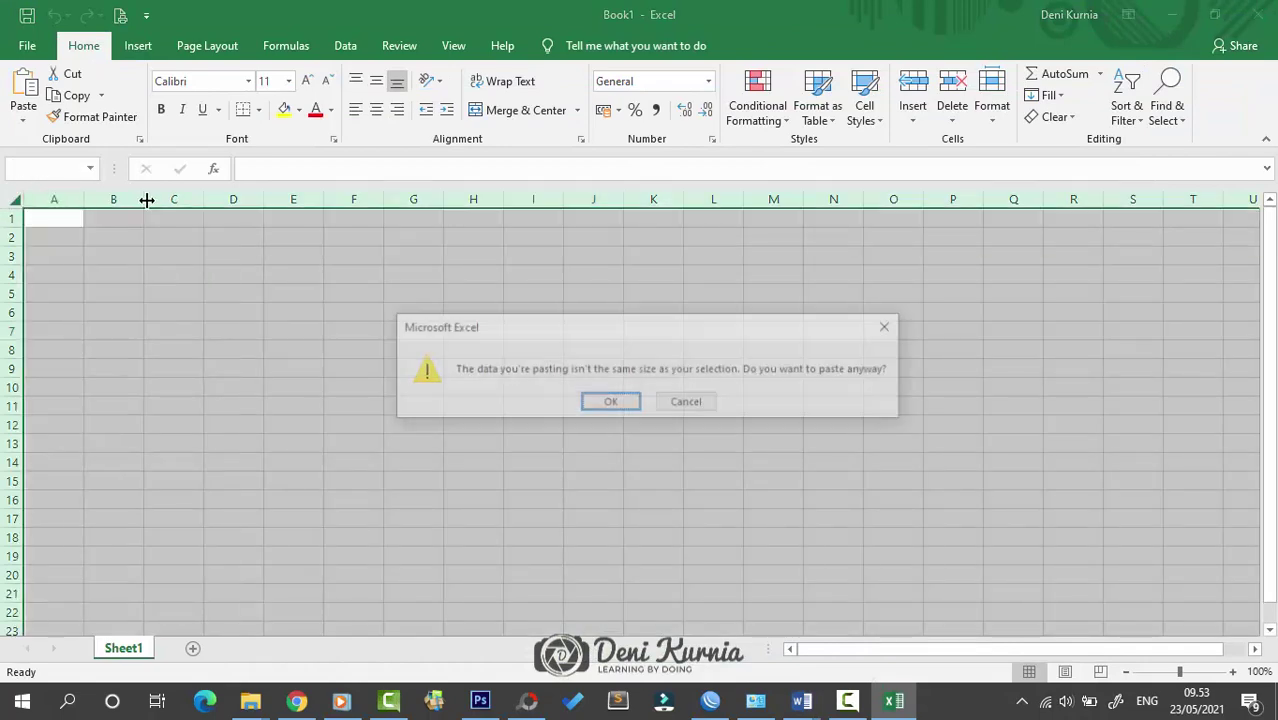
pyautogui.click(610, 402)
pyautogui.click(593, 320)
pyautogui.click(866, 306)
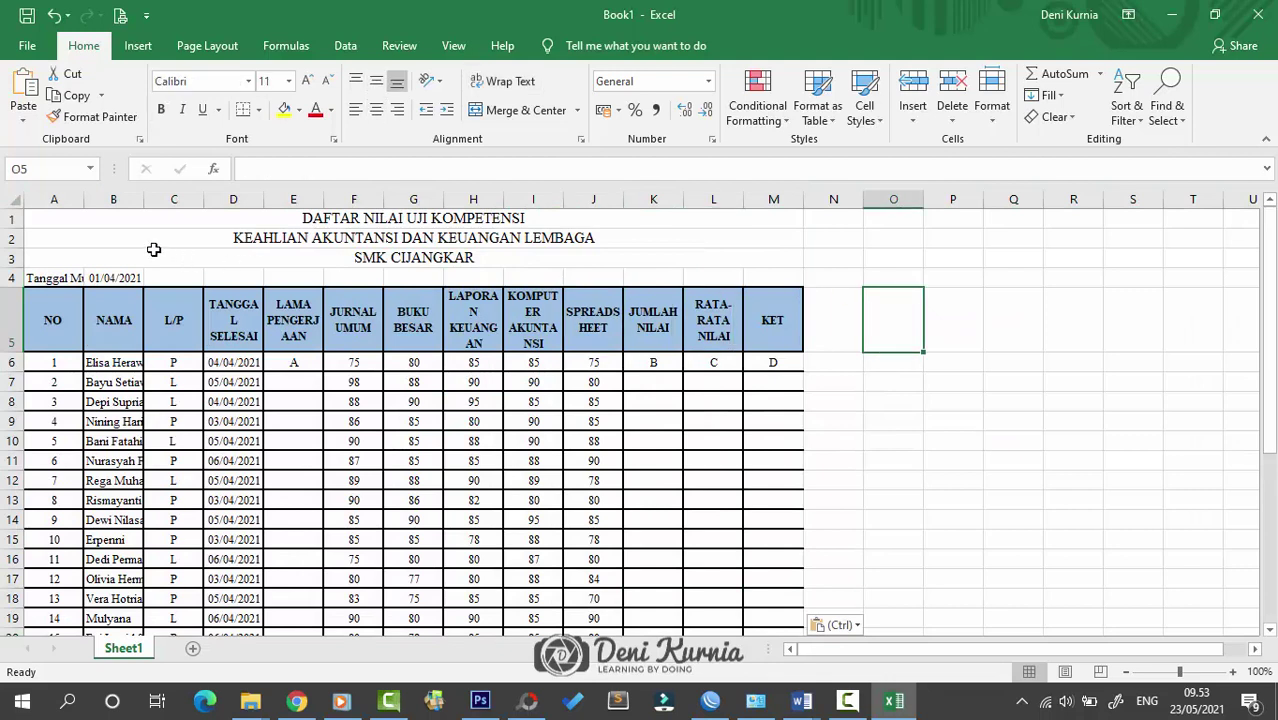
# Step: Widen columns A, H, D, I and K so the start-date label and the table headers fit better
pyautogui.moveTo(82, 199); pyautogui.dragTo(102, 199)
pyautogui.click(730, 320)
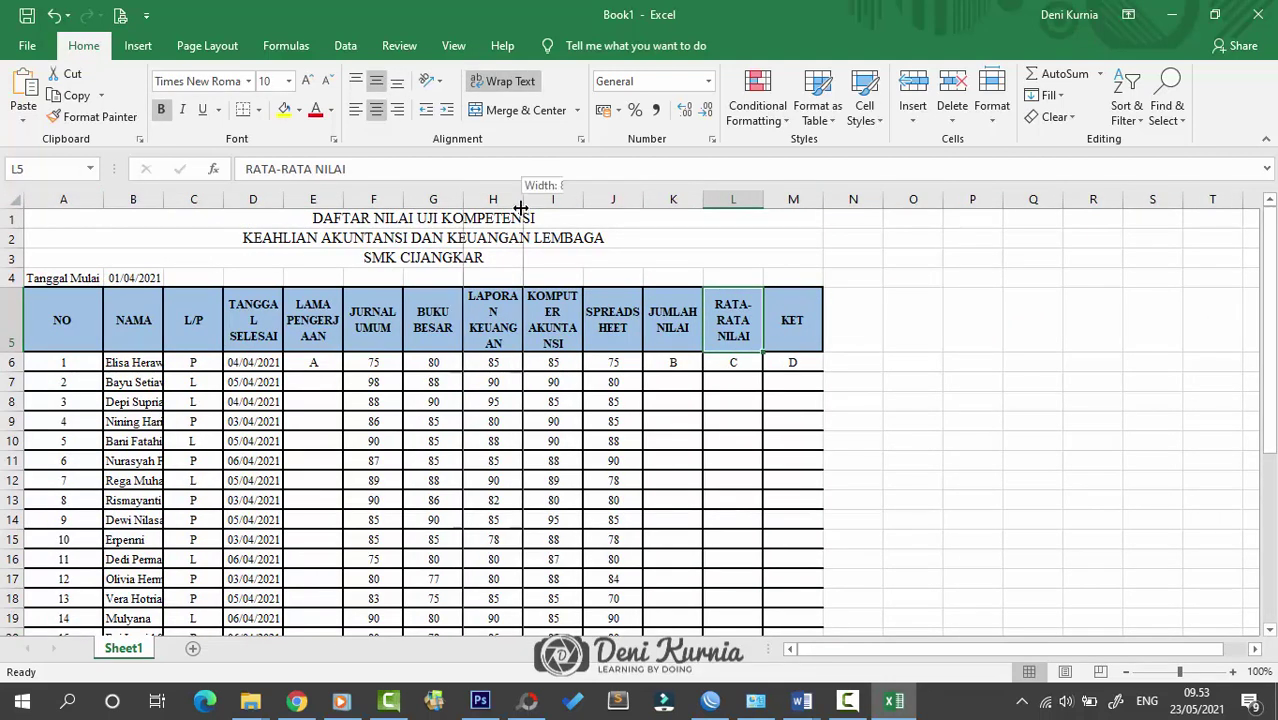
pyautogui.moveTo(523, 199); pyautogui.dragTo(551, 203)
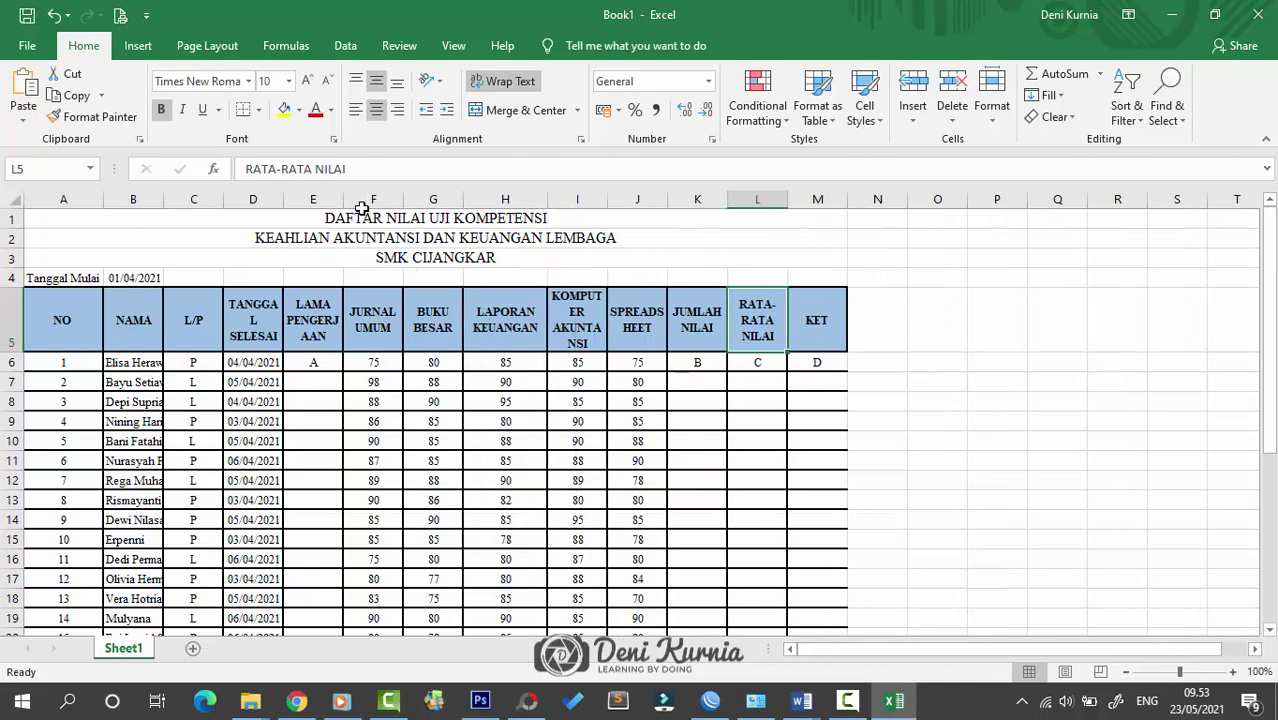
pyautogui.moveTo(283, 199); pyautogui.dragTo(311, 199)
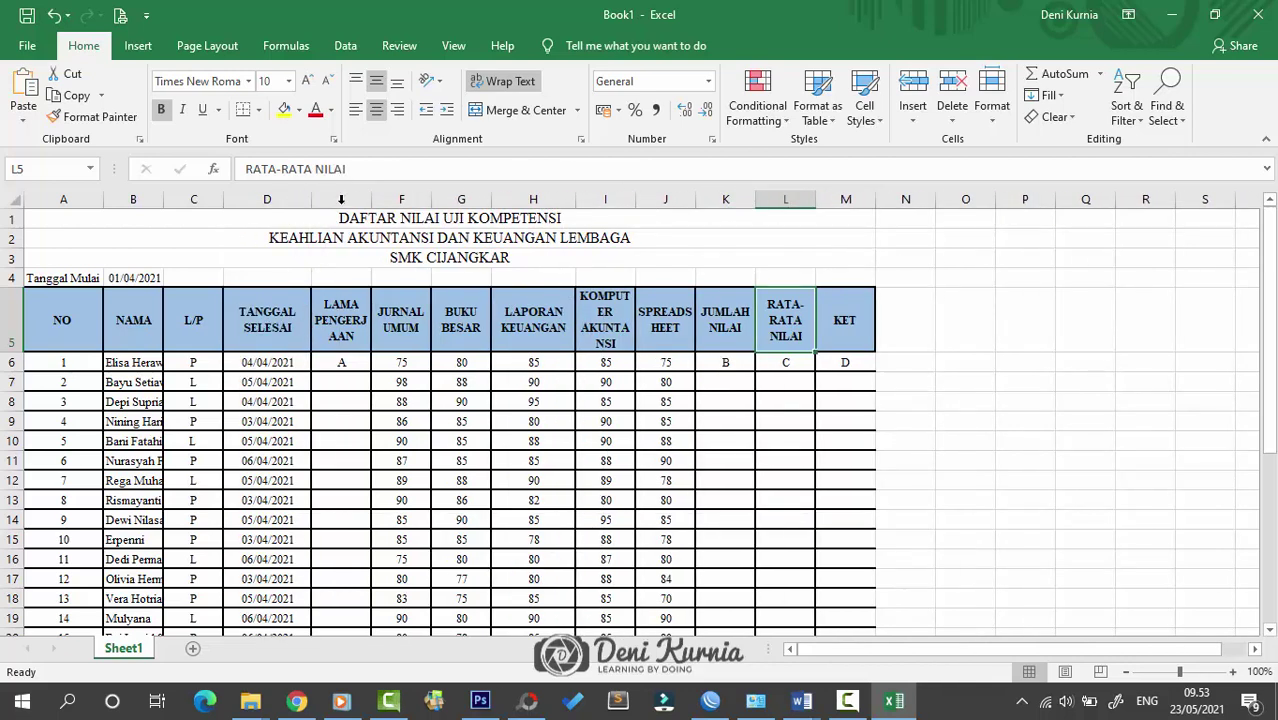
pyautogui.moveTo(635, 199); pyautogui.dragTo(680, 199)
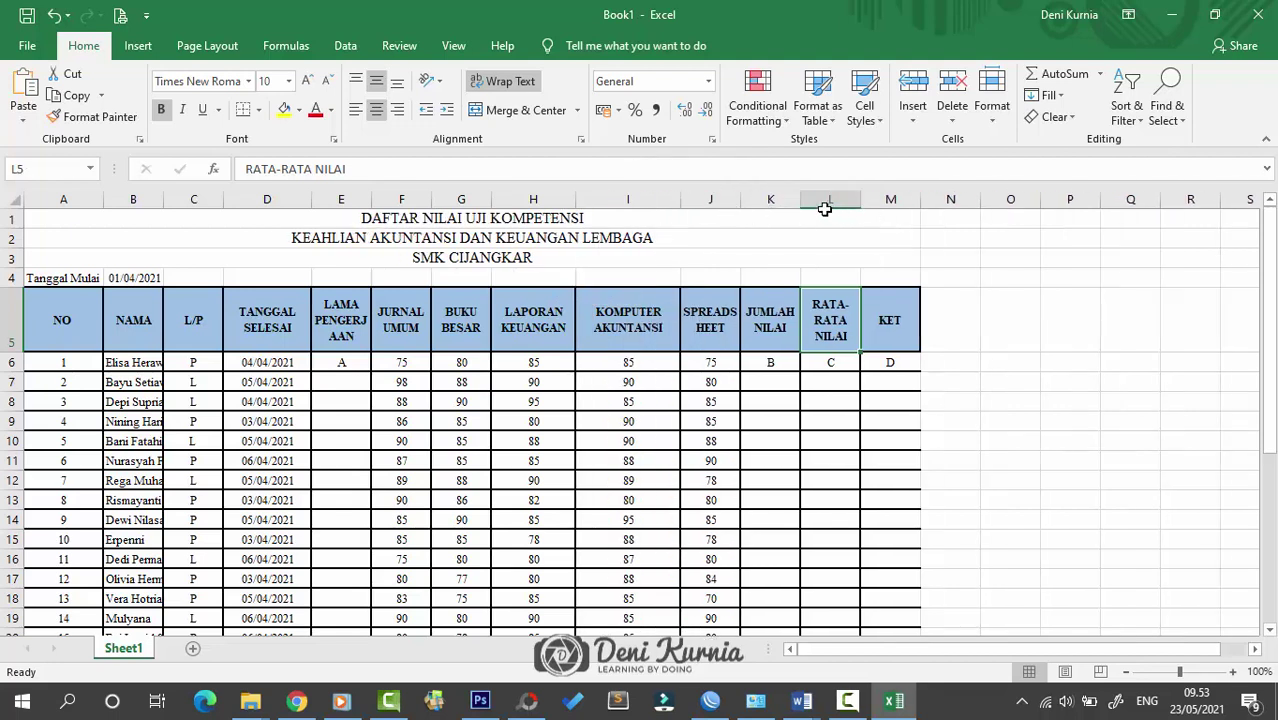
pyautogui.moveTo(801, 199); pyautogui.dragTo(816, 202)
pyautogui.click(912, 361)
pyautogui.click(1018, 338)
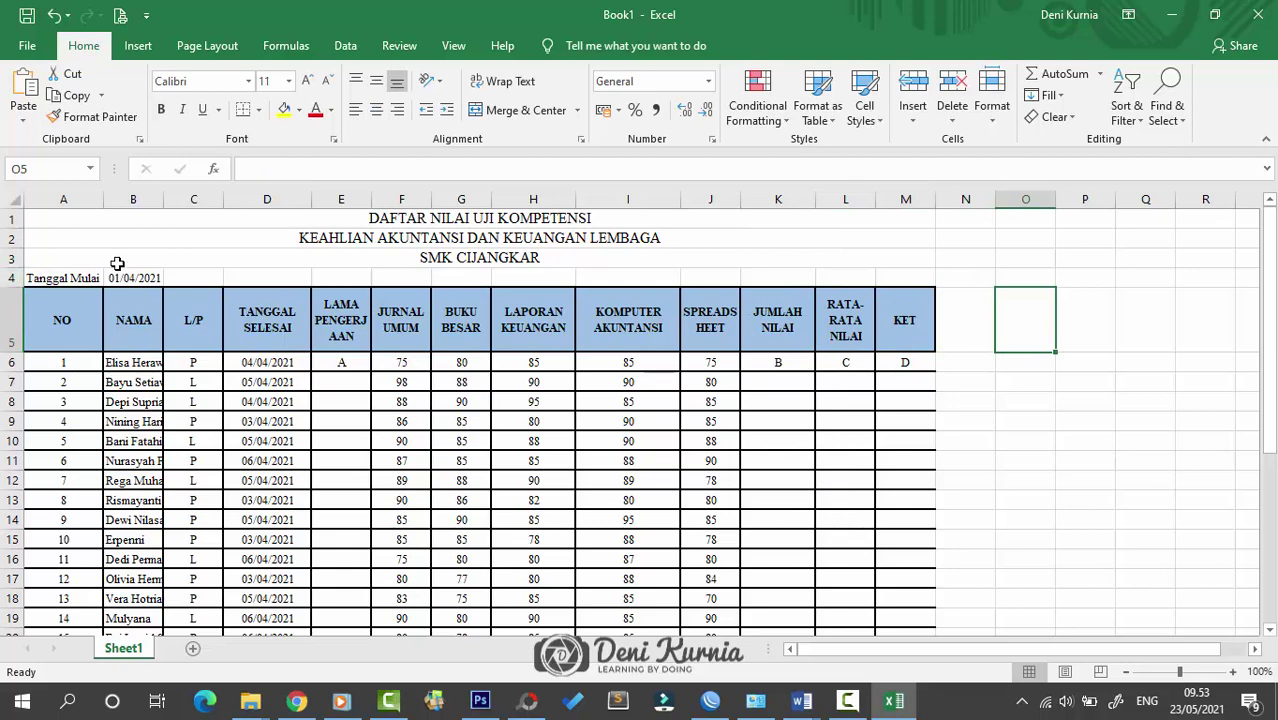
# Step: Make the three title lines in rows 1 to 3 above the score table bold
pyautogui.moveTo(124, 217); pyautogui.dragTo(134, 255)
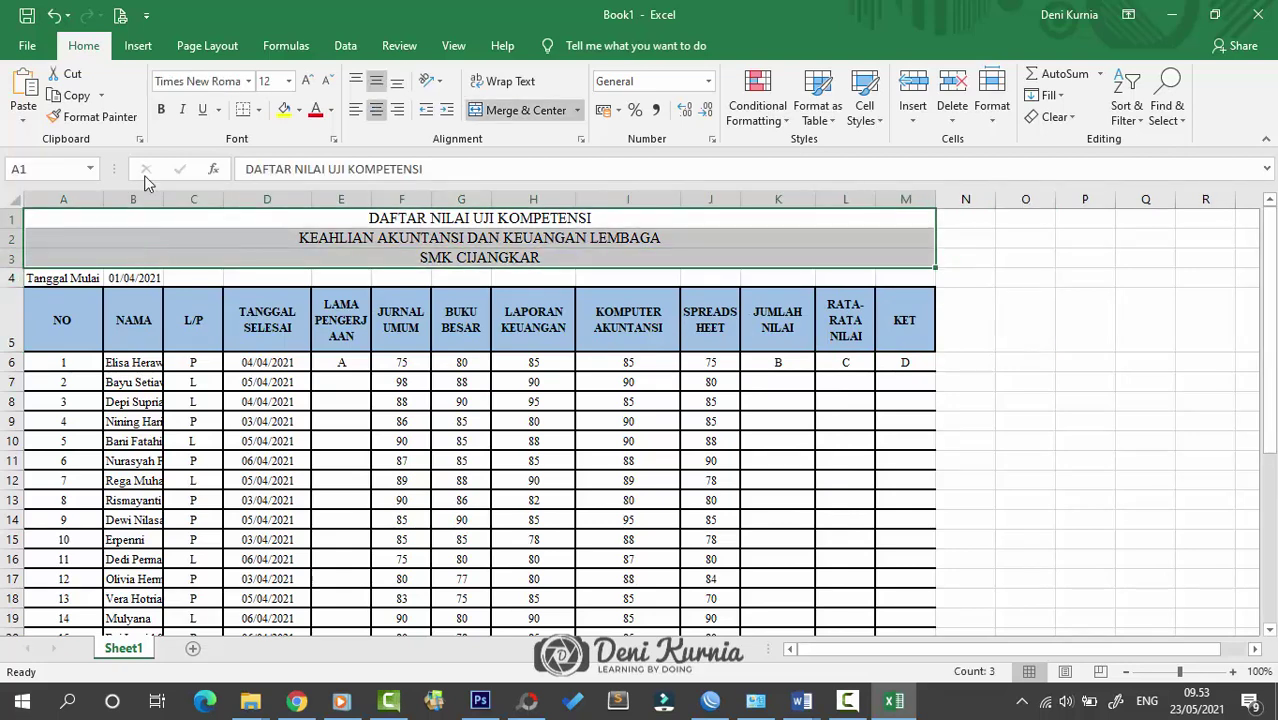
pyautogui.click(161, 108)
pyautogui.click(341, 320)
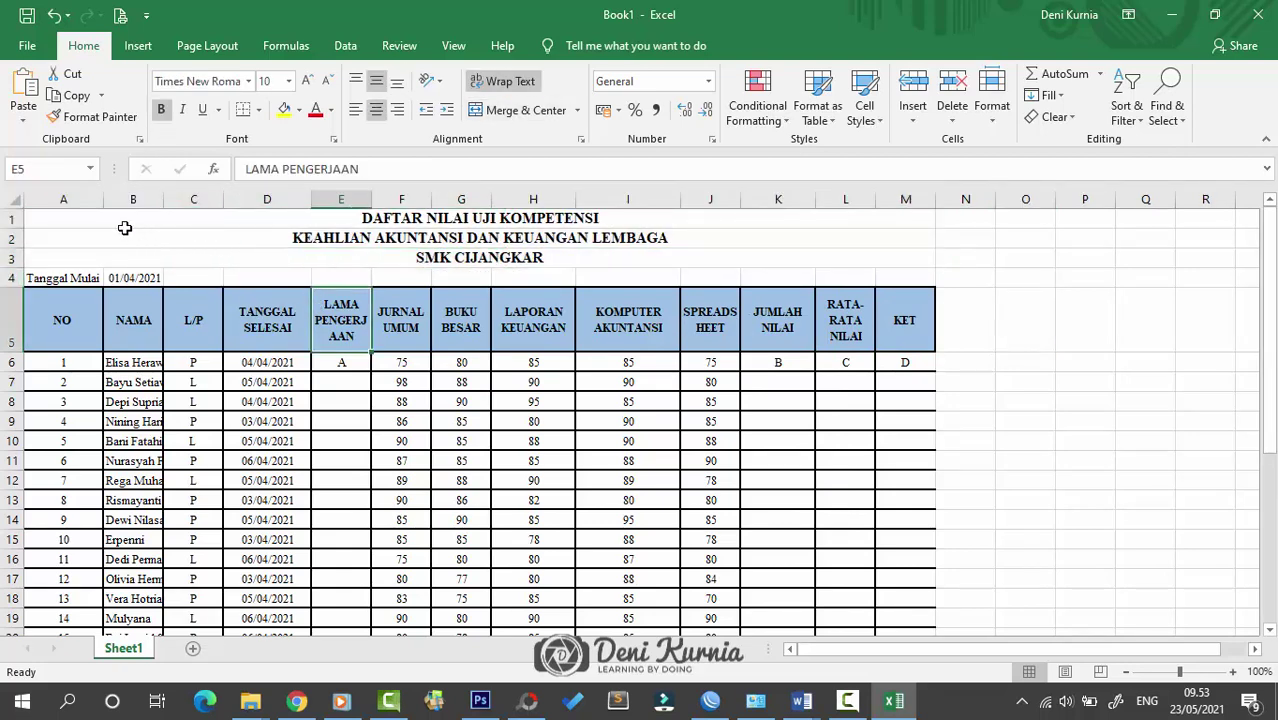
pyautogui.click(10, 218)
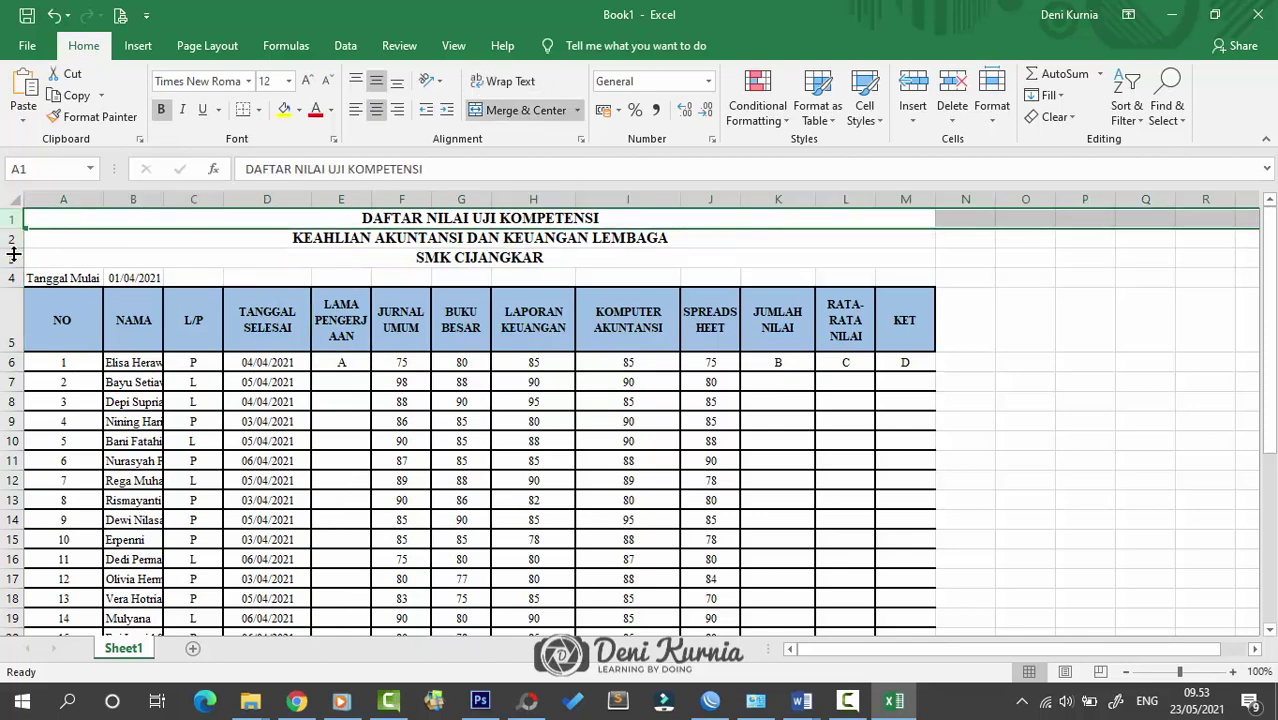
pyautogui.click(8, 258)
pyautogui.click(180, 257)
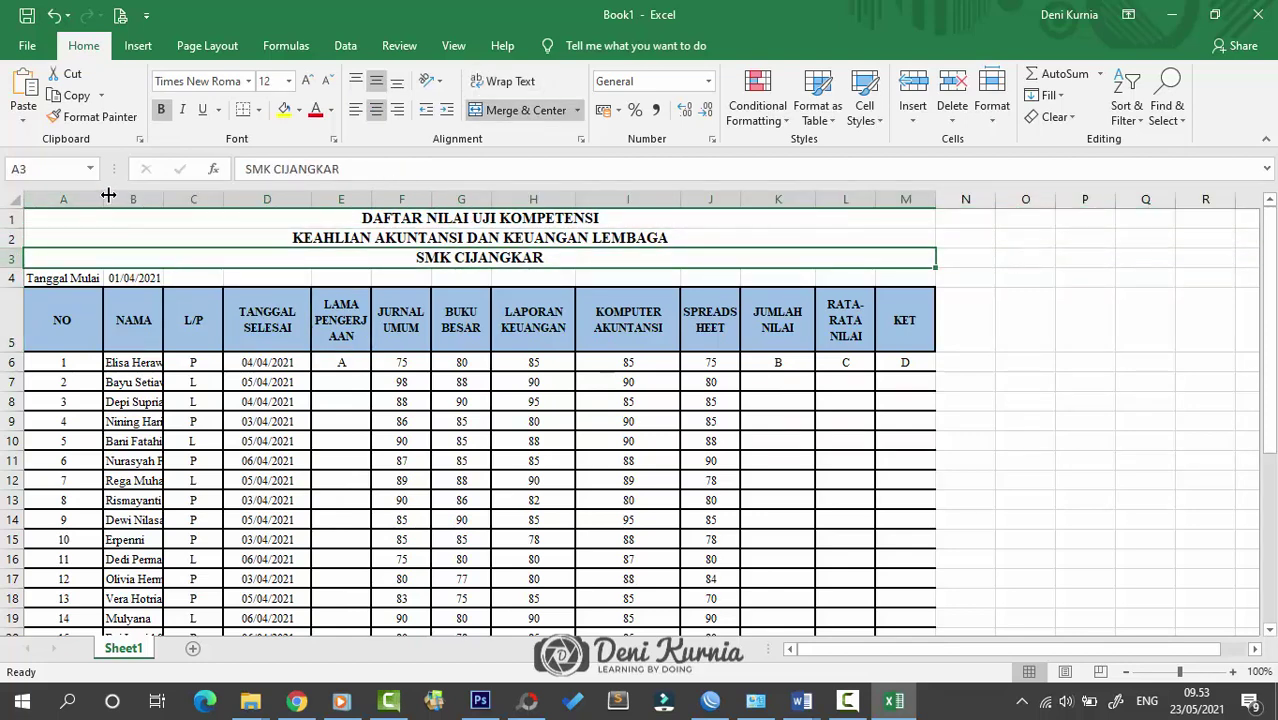
# Step: Widen column A slightly and autofit column B so the student names fit in full
pyautogui.moveTo(103, 199); pyautogui.dragTo(111, 194)
pyautogui.click(104, 278)
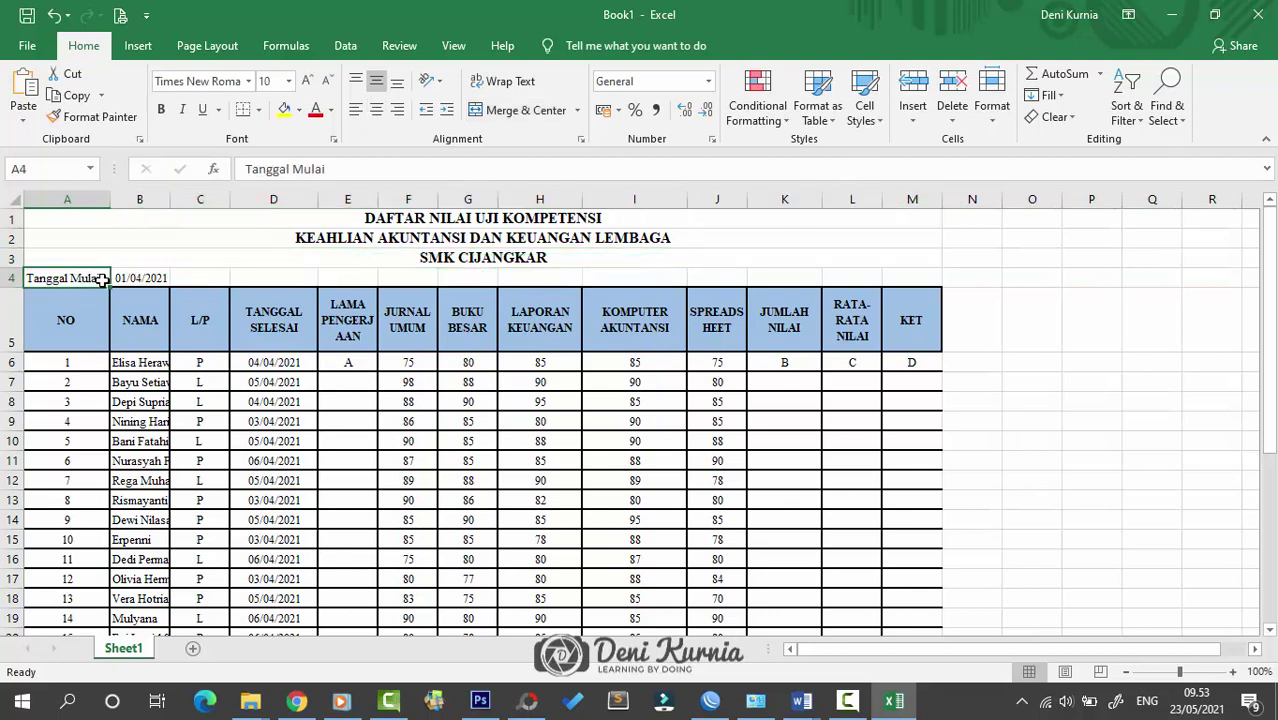
pyautogui.click(152, 278)
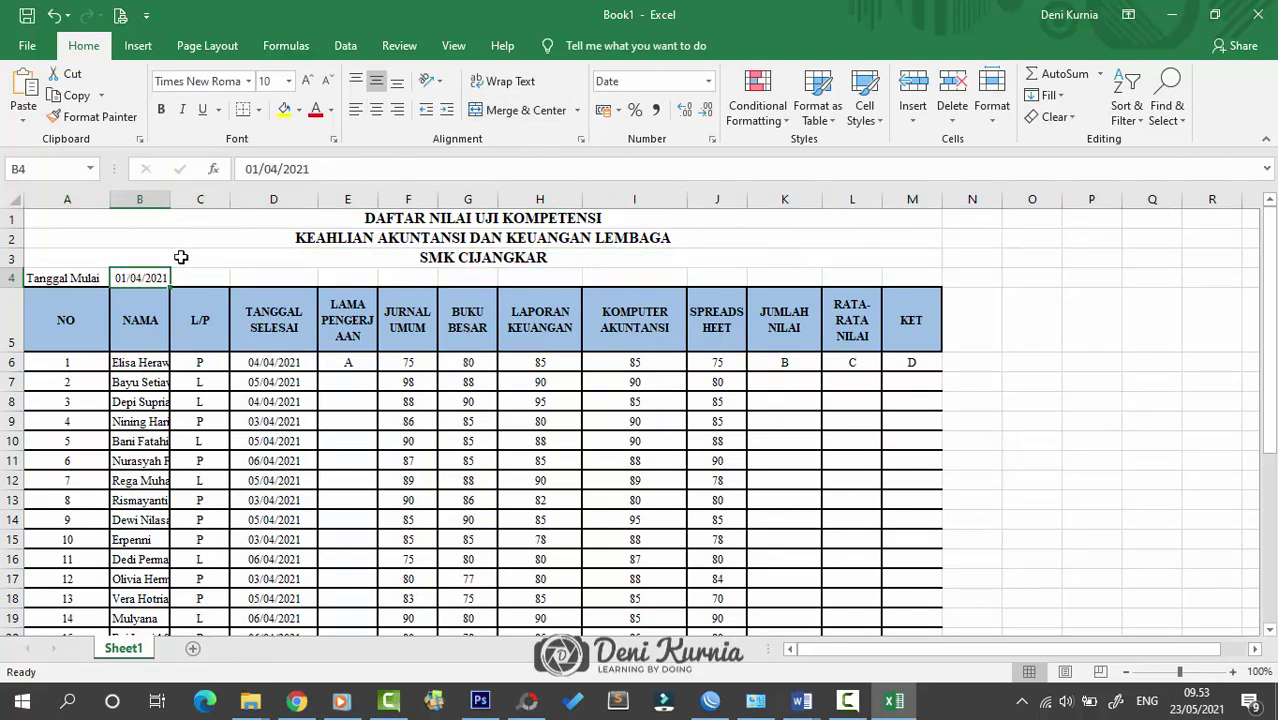
pyautogui.doubleClick(170, 199)
pyautogui.click(334, 345)
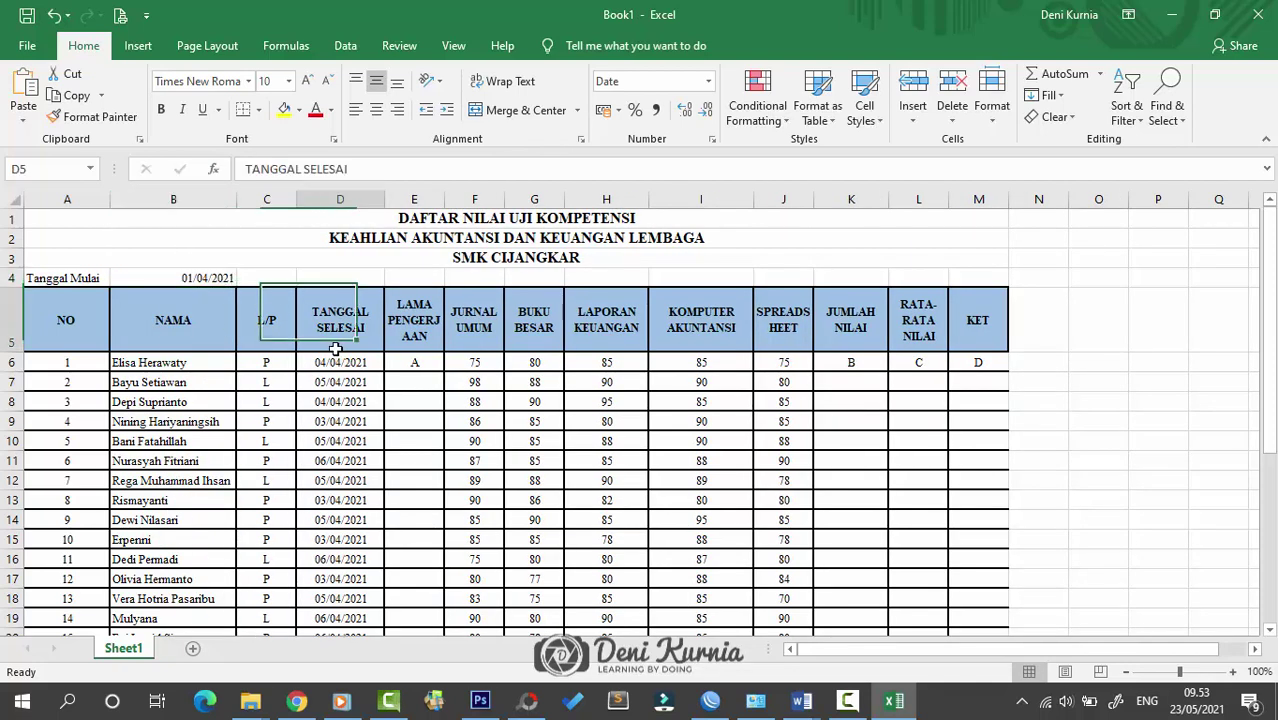
pyautogui.click(272, 377)
pyautogui.click(165, 368)
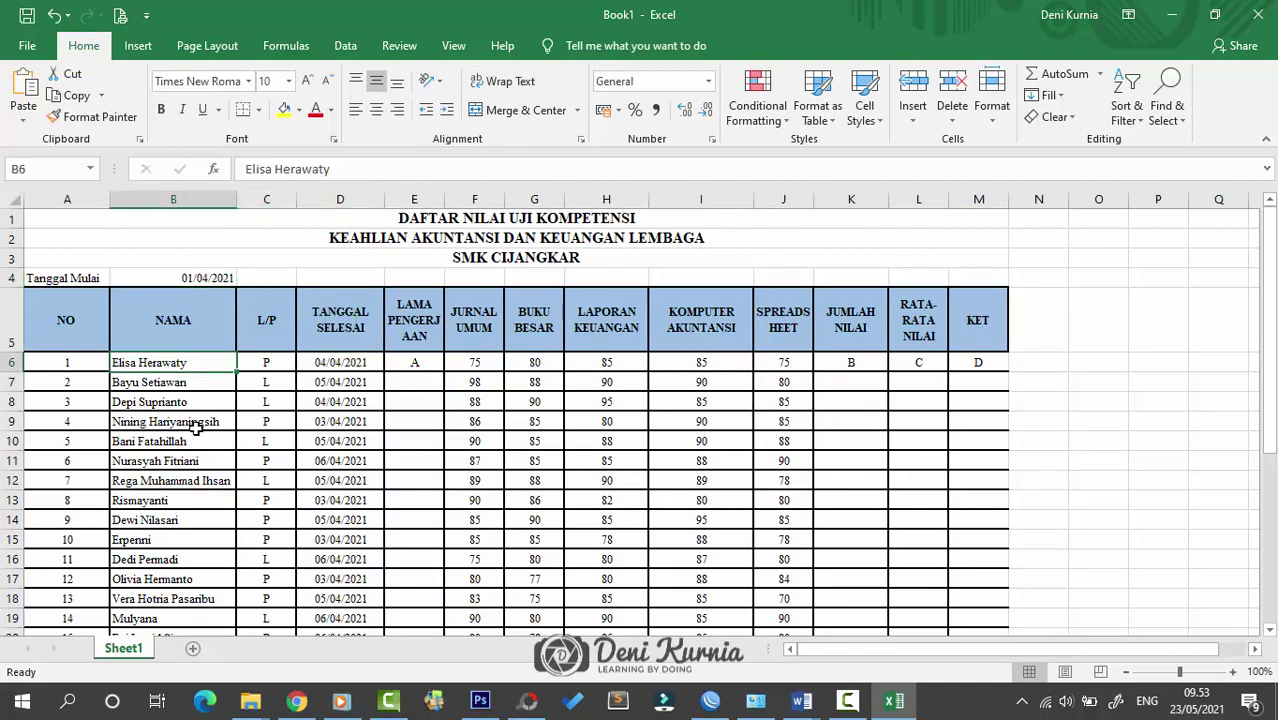
# Step: Widen column E so that the word PENGERJAAN in its header fits on one line
pyautogui.scroll(-3, 180, 410)
pyautogui.scroll(3, 186, 411)
pyautogui.scroll(-3, 452, 390)
pyautogui.scroll(3, 205, 346)
pyautogui.moveTo(444, 199); pyautogui.dragTo(477, 199)
pyautogui.click(480, 291)
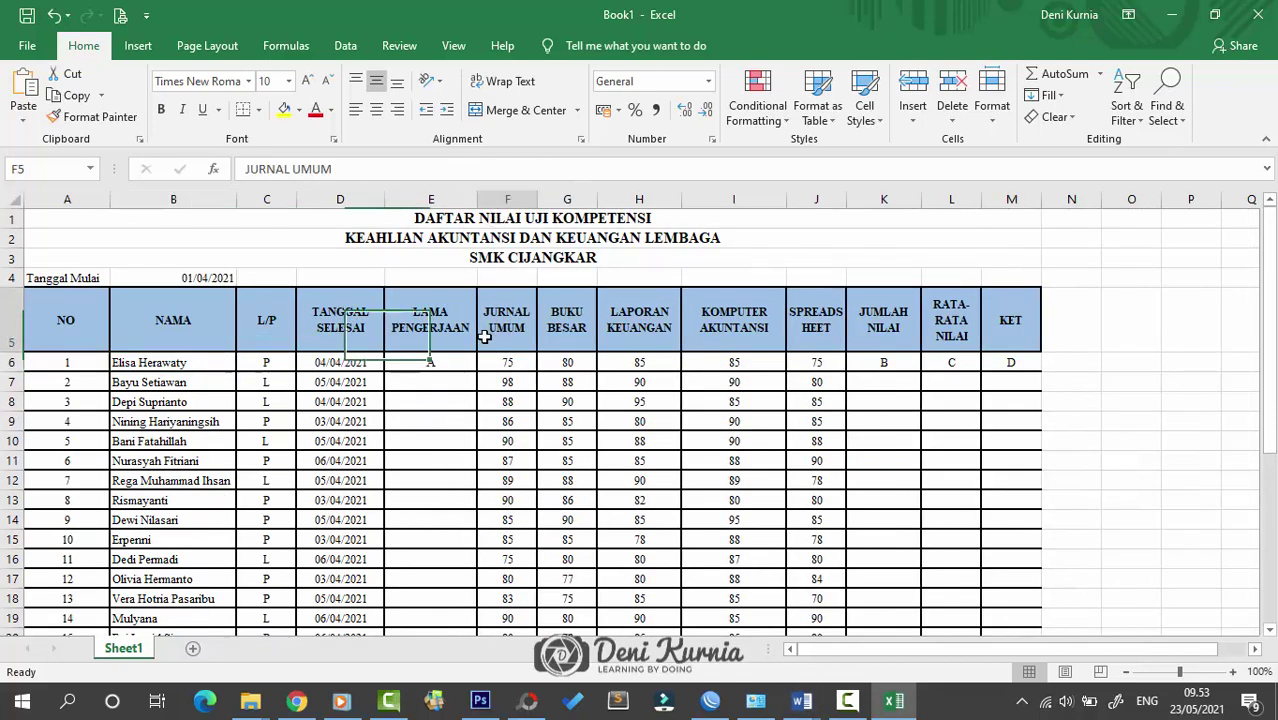
# Step: Narrow the TANGGAL SELESAI column slightly
pyautogui.click(458, 216)
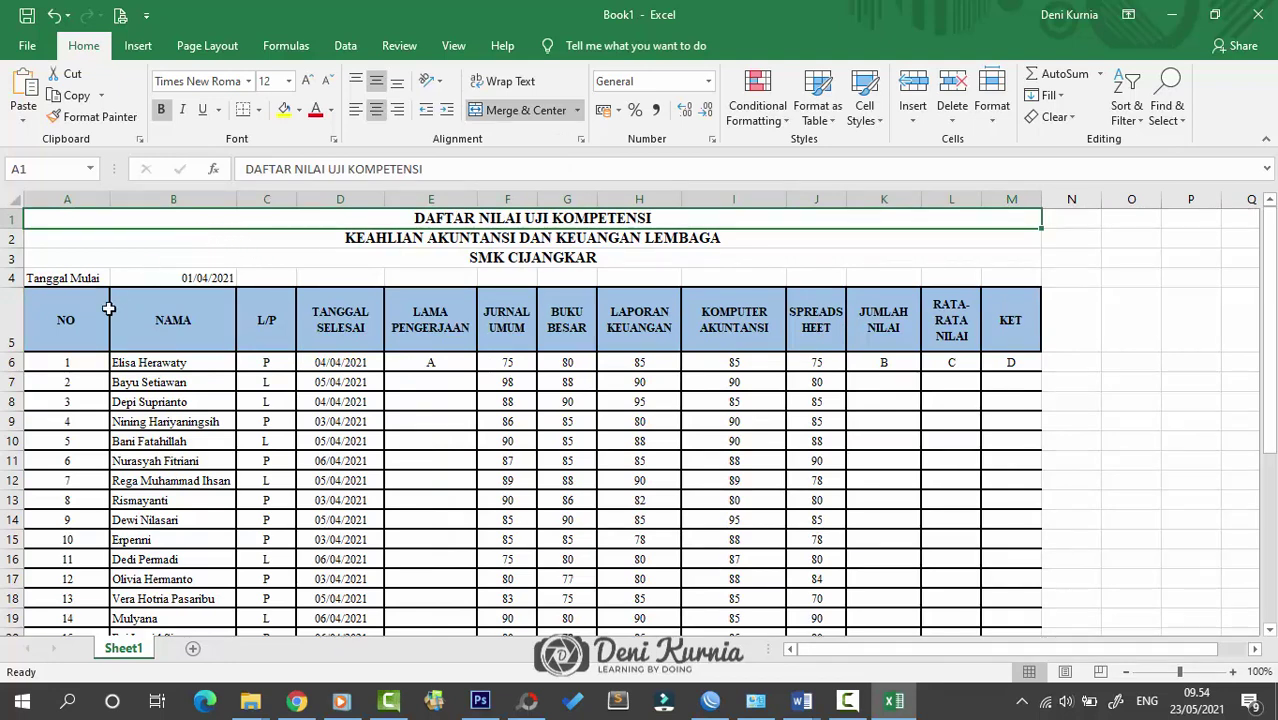
pyautogui.click(414, 238)
pyautogui.click(424, 258)
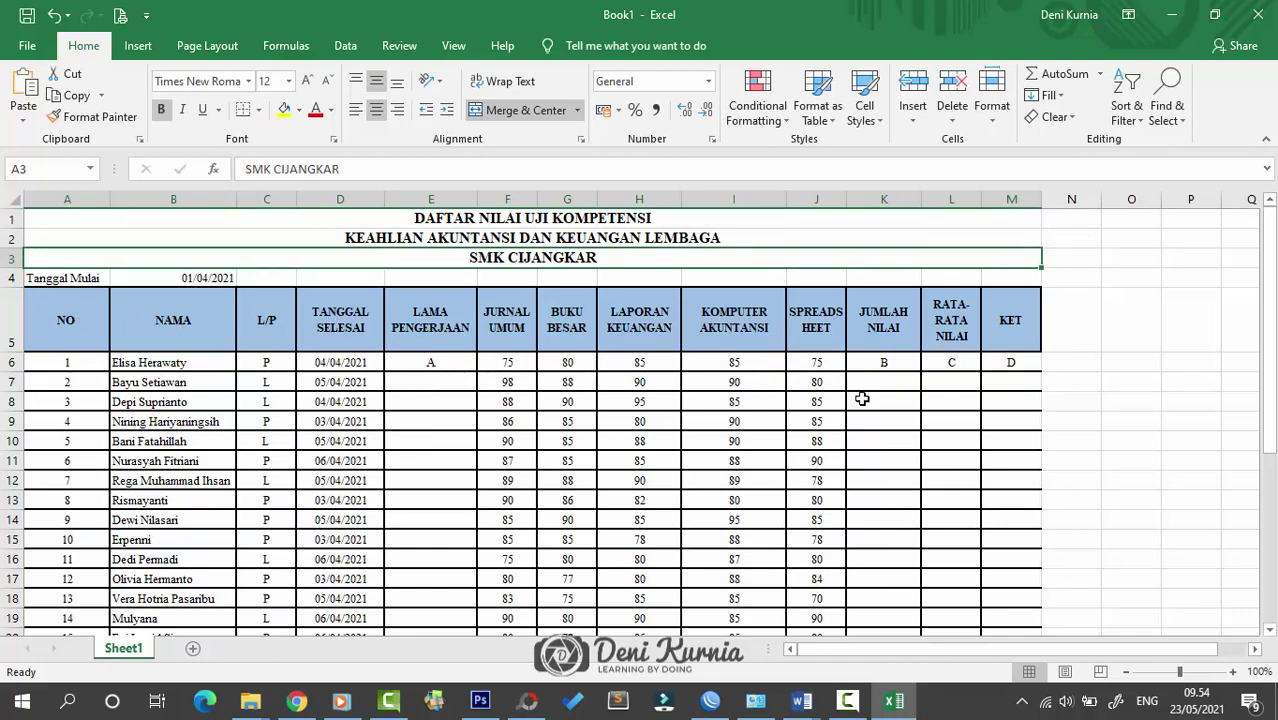
pyautogui.scroll(-3, 862, 399)
pyautogui.scroll(2, 864, 401)
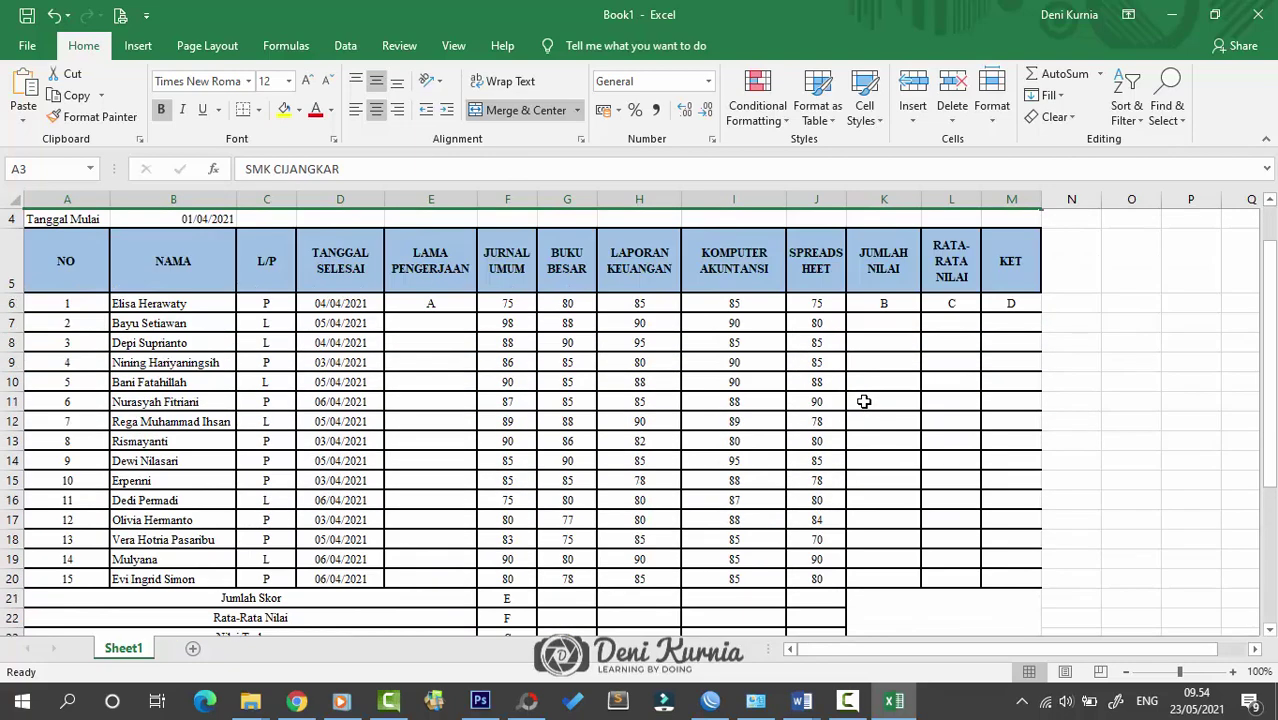
pyautogui.scroll(-3, 466, 400)
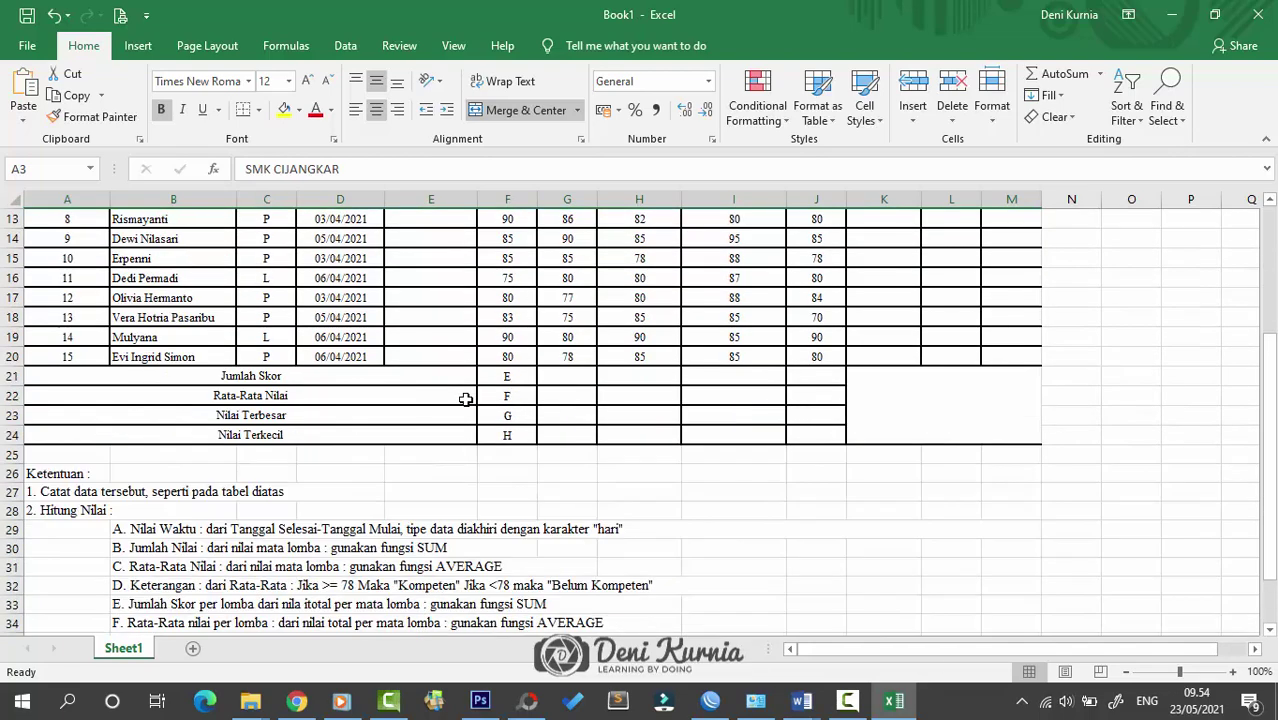
pyautogui.scroll(4, 466, 400)
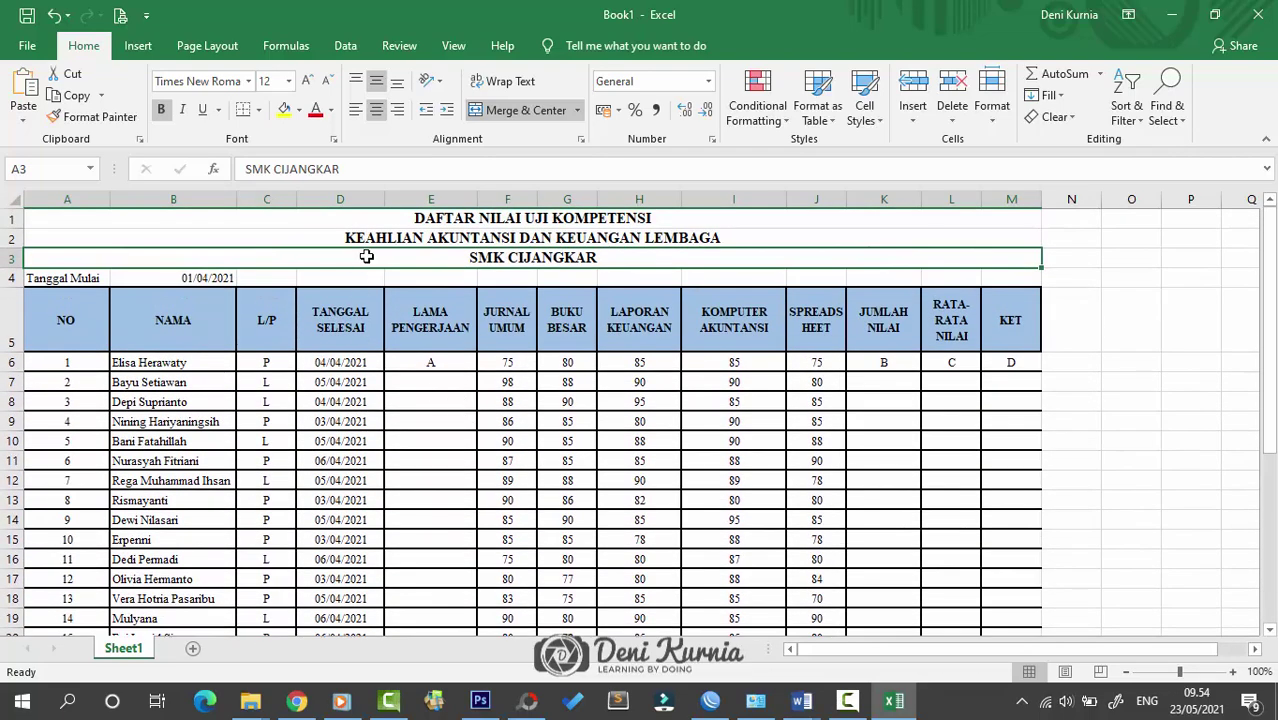
pyautogui.moveTo(385, 208); pyautogui.dragTo(379, 201)
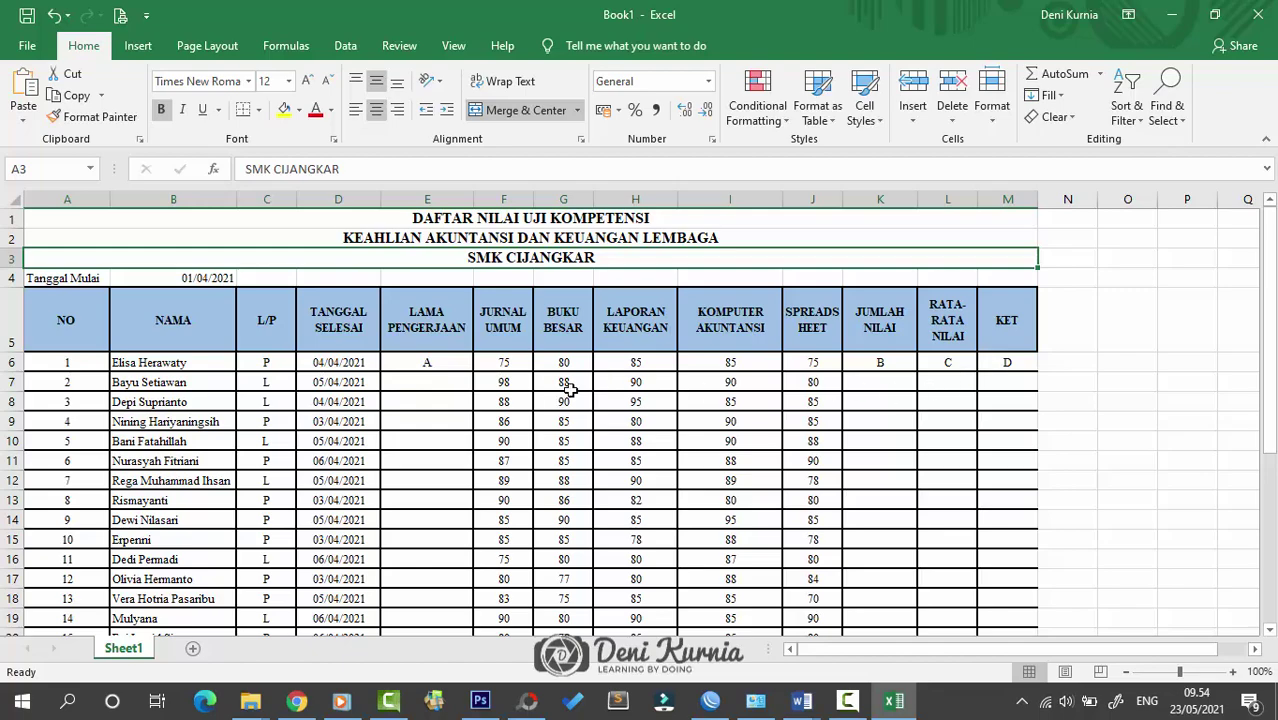
# Step: Examine the ranges to calculate: columns E, K, L and M for the students and summary rows 21 to 24 across columns F to J
pyautogui.scroll(-2, 779, 388)
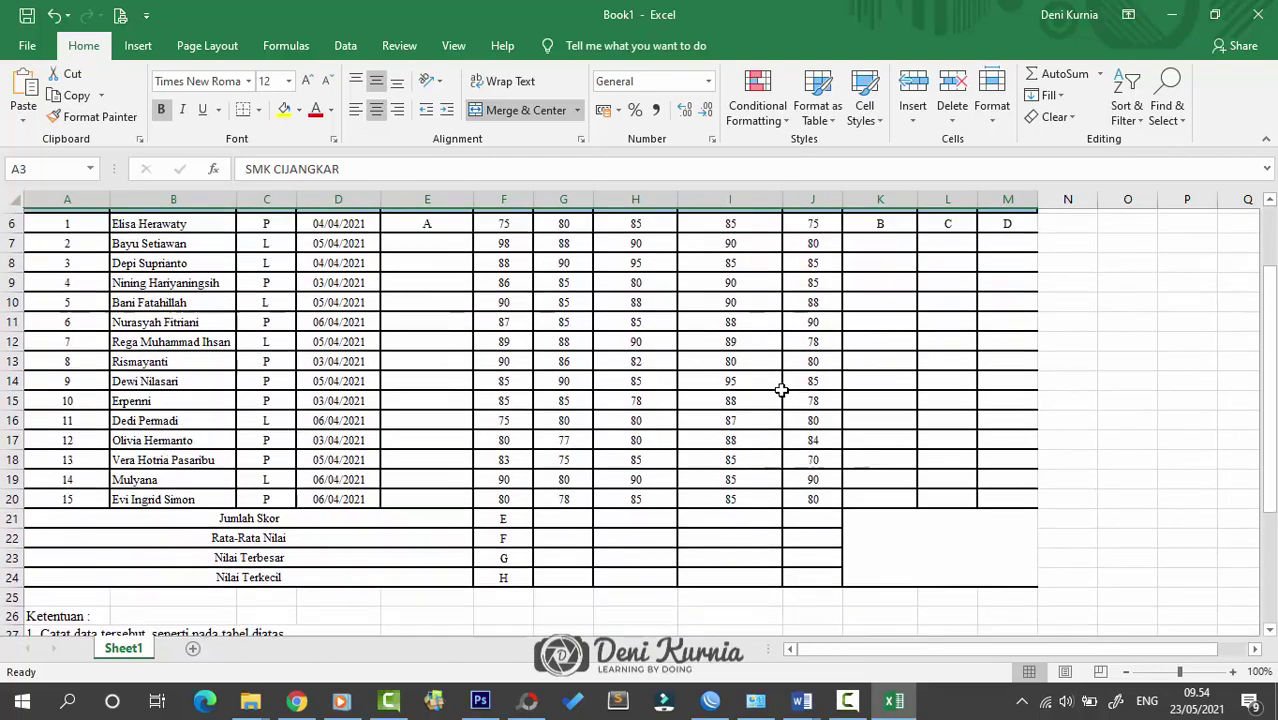
pyautogui.scroll(1, 781, 389)
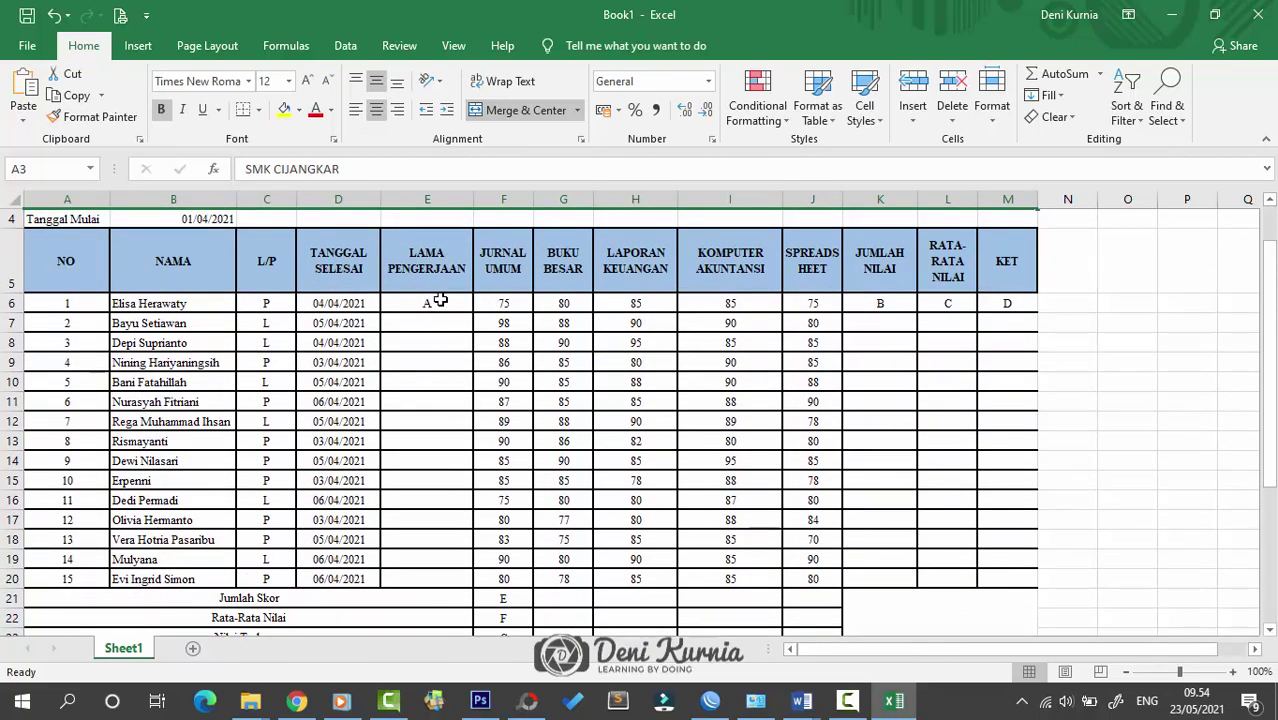
pyautogui.moveTo(444, 301); pyautogui.dragTo(437, 574)
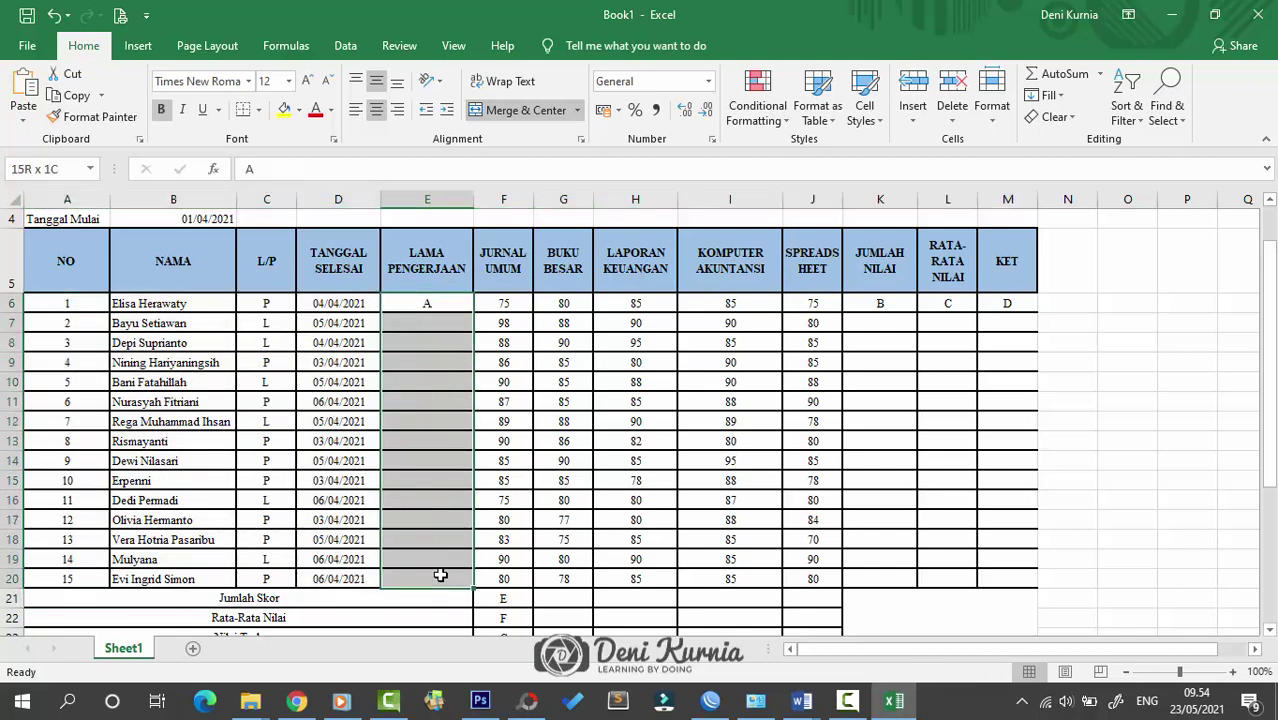
pyautogui.moveTo(893, 318); pyautogui.dragTo(893, 545)
pyautogui.moveTo(963, 301); pyautogui.dragTo(952, 560)
pyautogui.moveTo(1009, 292); pyautogui.dragTo(1013, 540)
pyautogui.scroll(-1, 1013, 540)
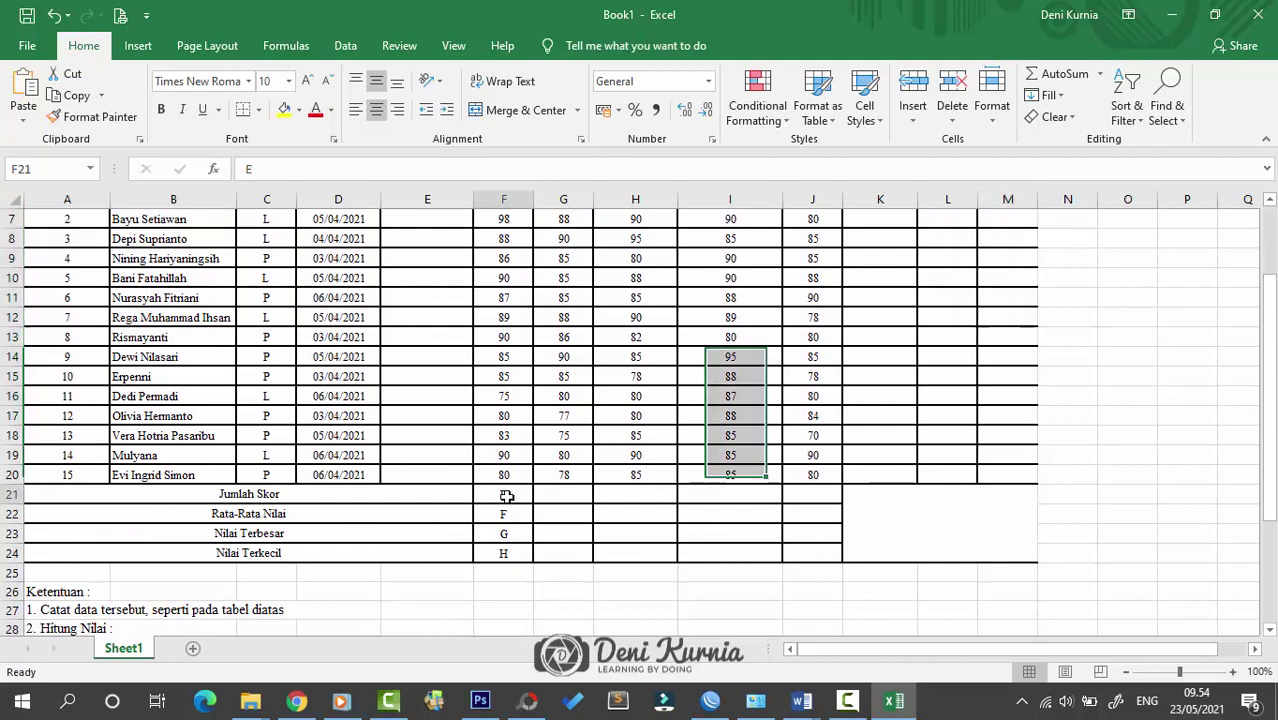
pyautogui.moveTo(503, 494); pyautogui.dragTo(812, 494)
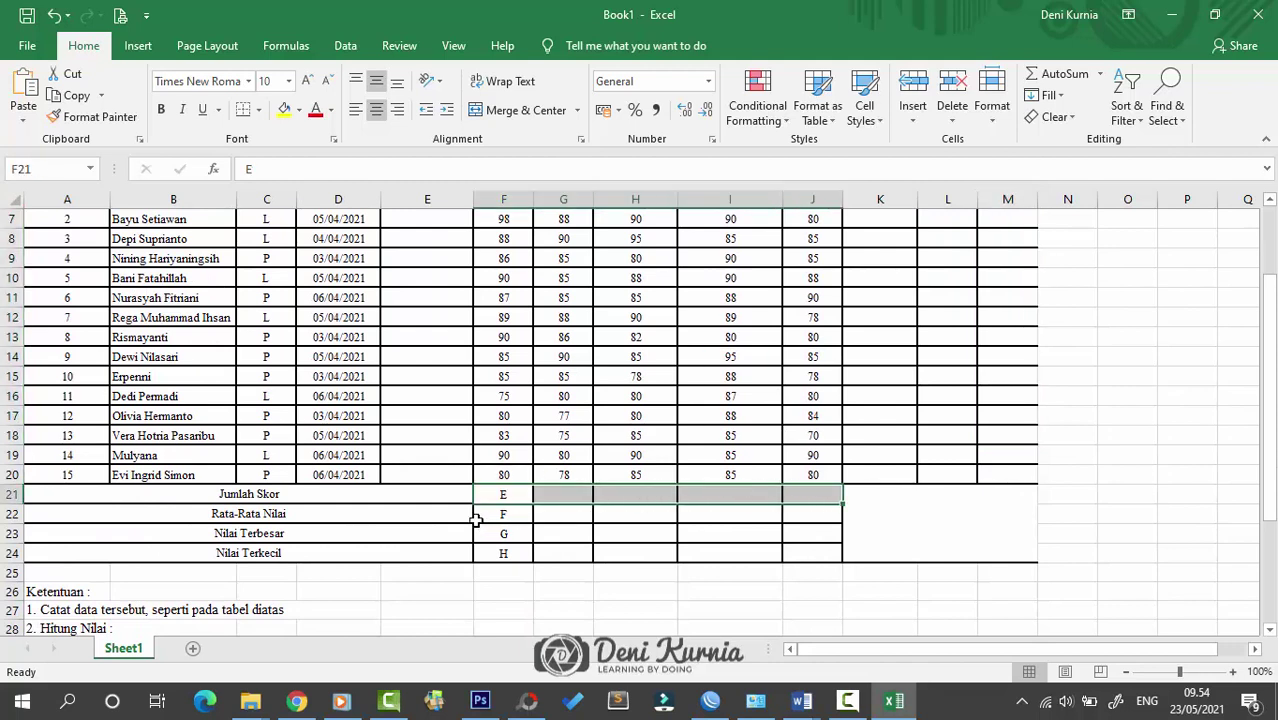
pyautogui.moveTo(500, 514); pyautogui.dragTo(806, 513)
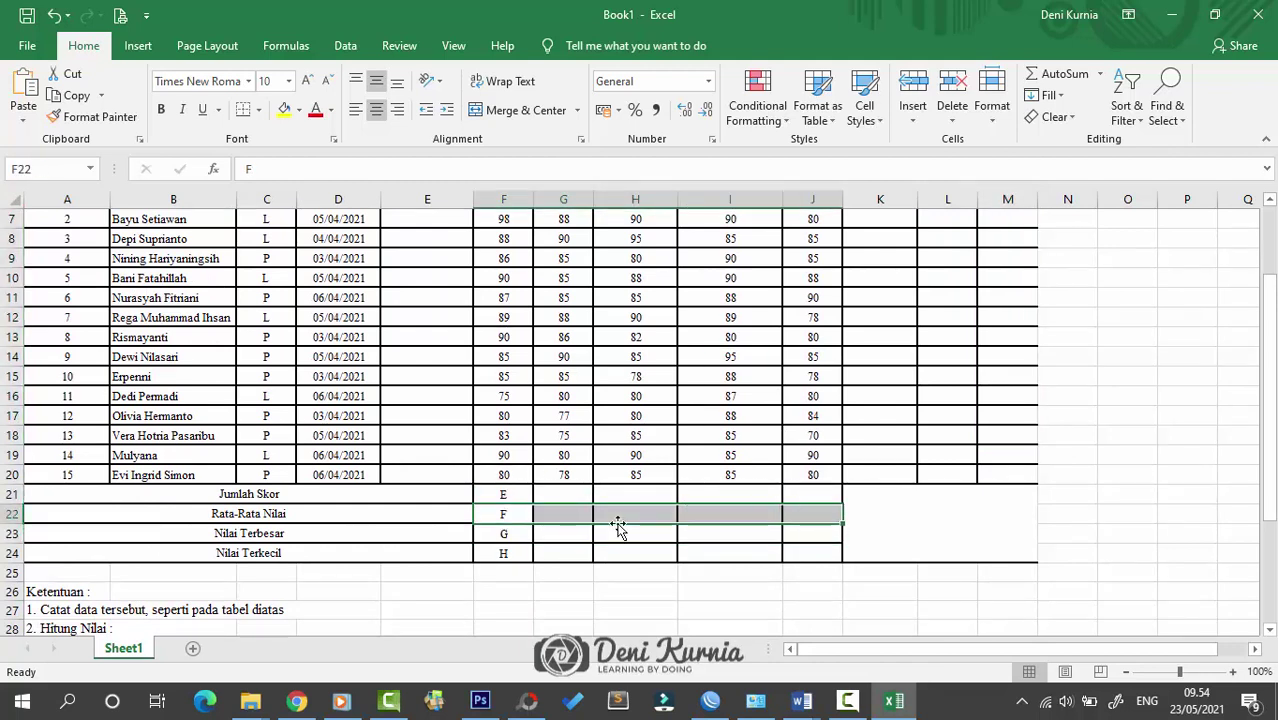
pyautogui.moveTo(505, 531); pyautogui.dragTo(815, 528)
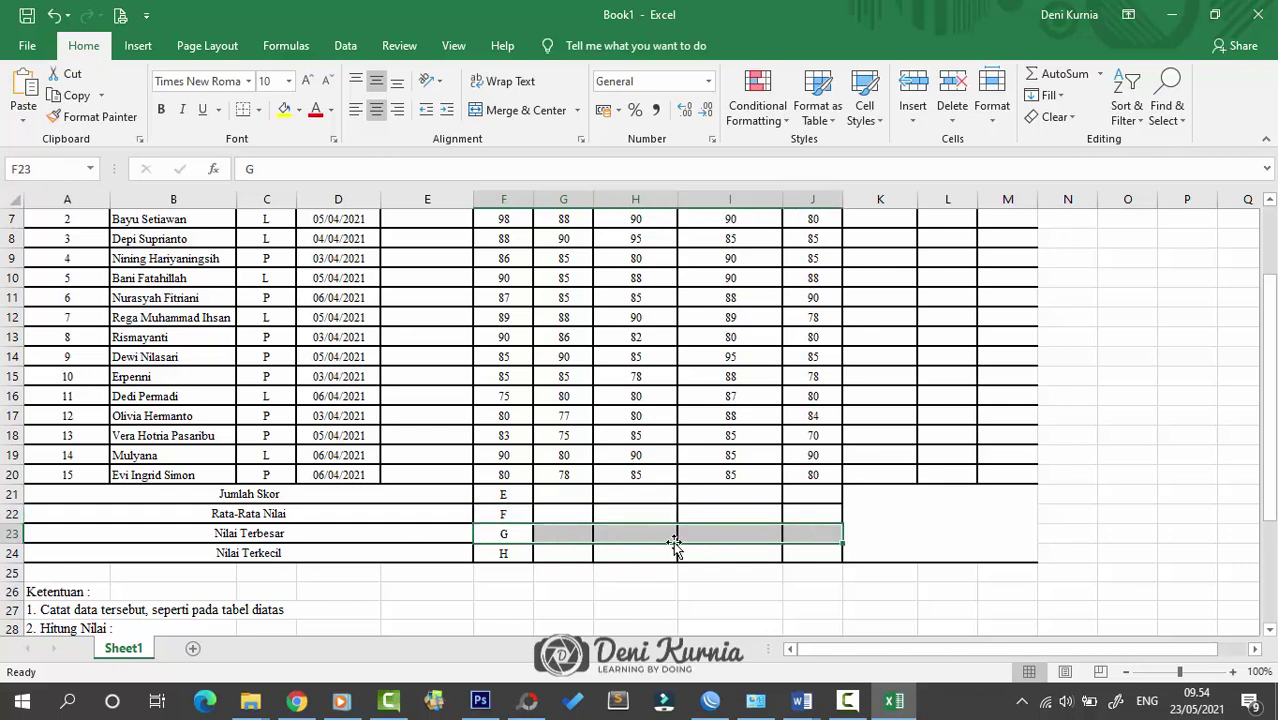
pyautogui.moveTo(515, 556); pyautogui.dragTo(799, 536)
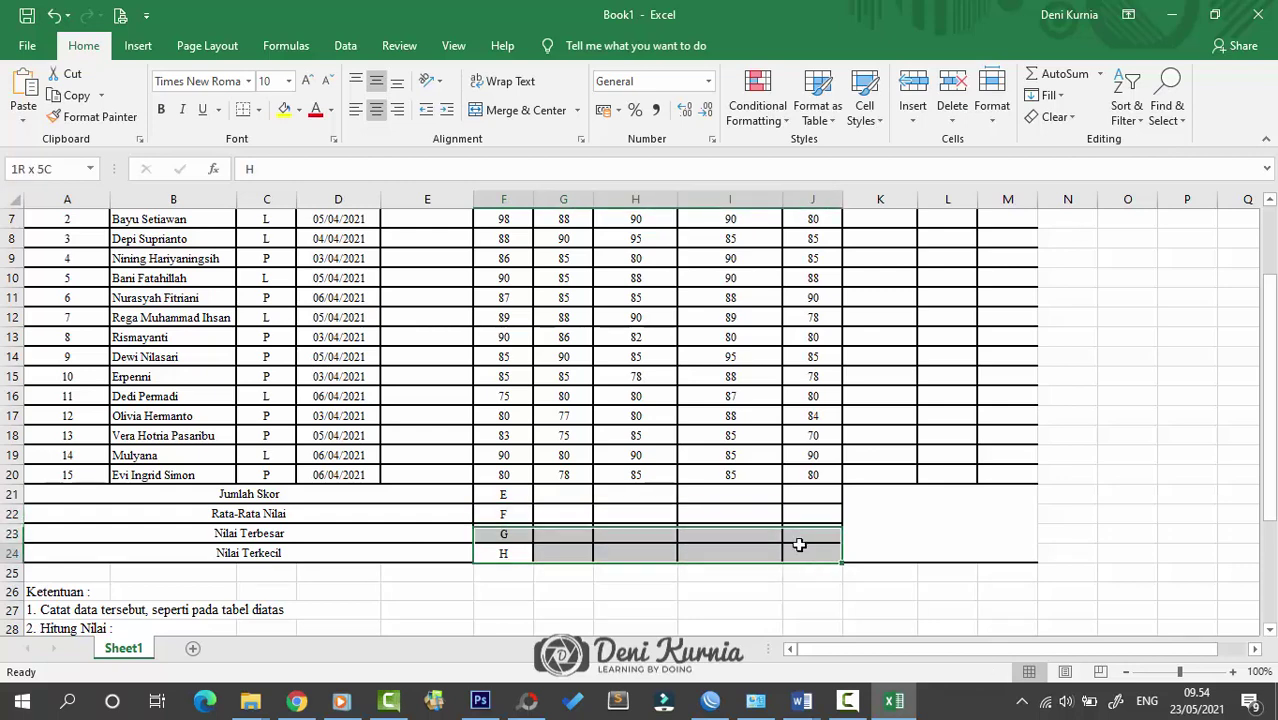
pyautogui.click(750, 508)
# Step: Read the Ketentuan instructions below the table and compare requirement A with the start date in B4, the finish date in D6 and duration cell E6
pyautogui.scroll(-3, 600, 490)
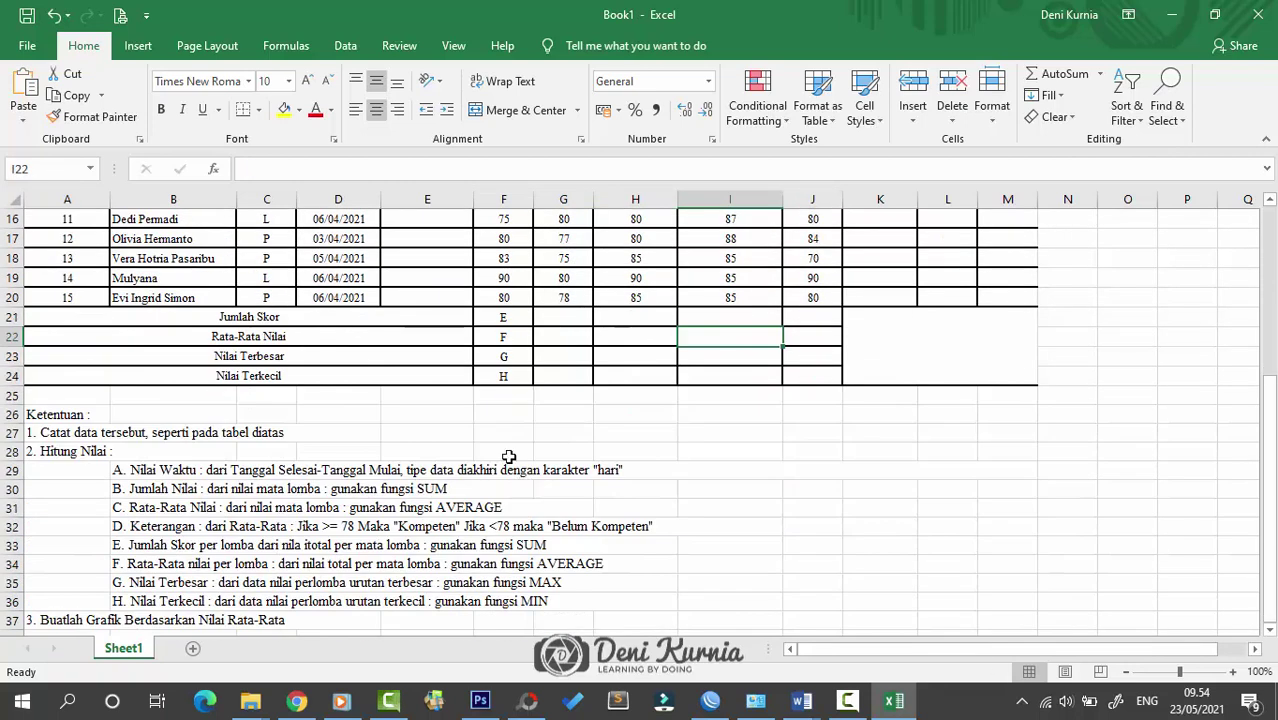
pyautogui.click(12, 432)
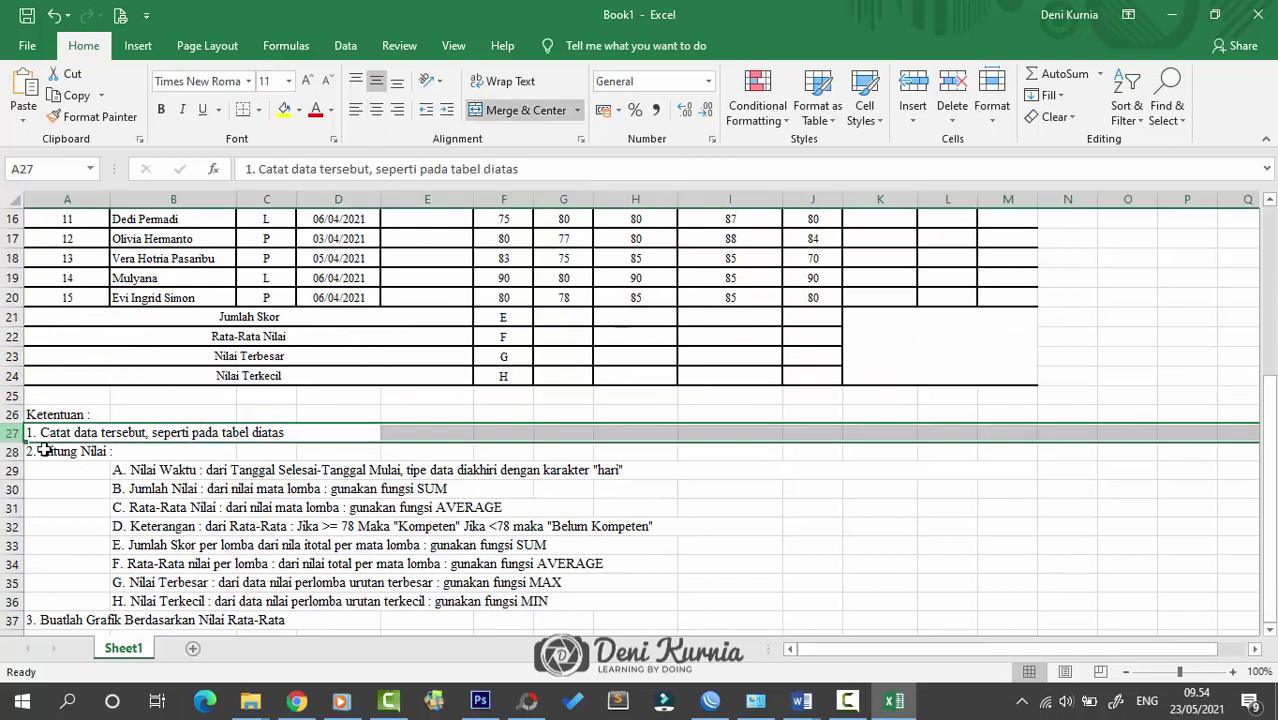
pyautogui.click(186, 471)
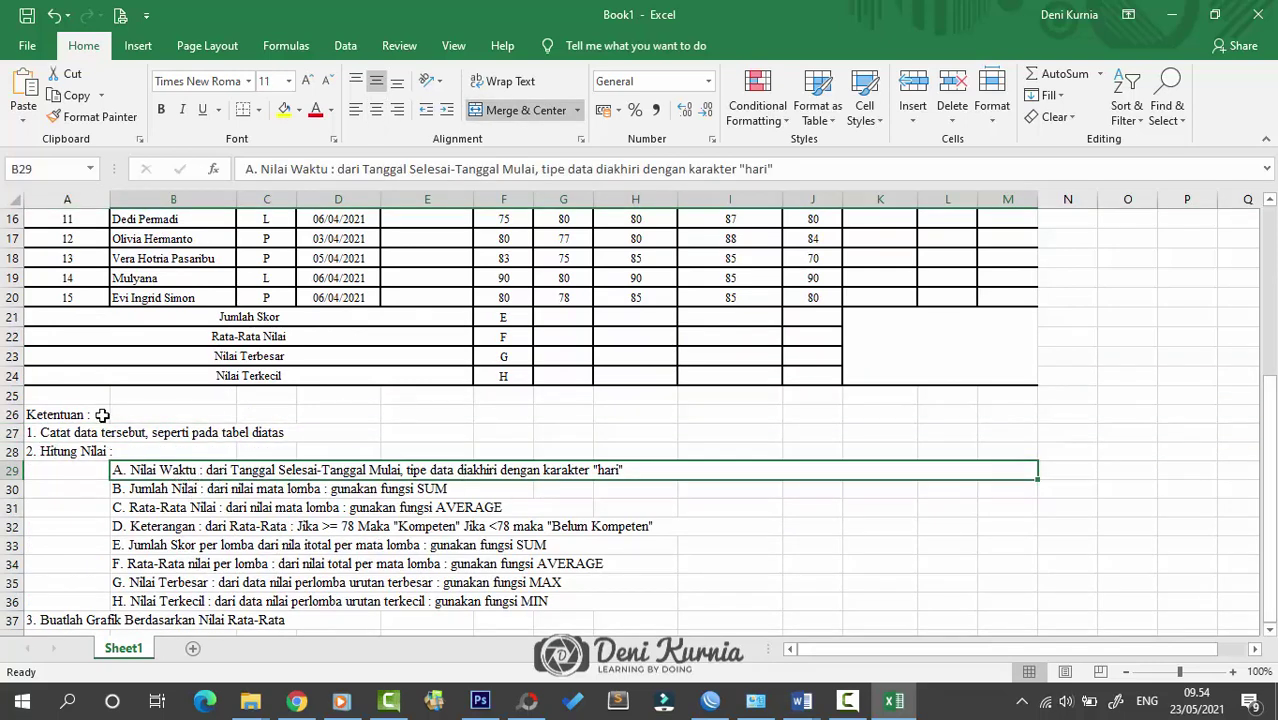
pyautogui.click(11, 431)
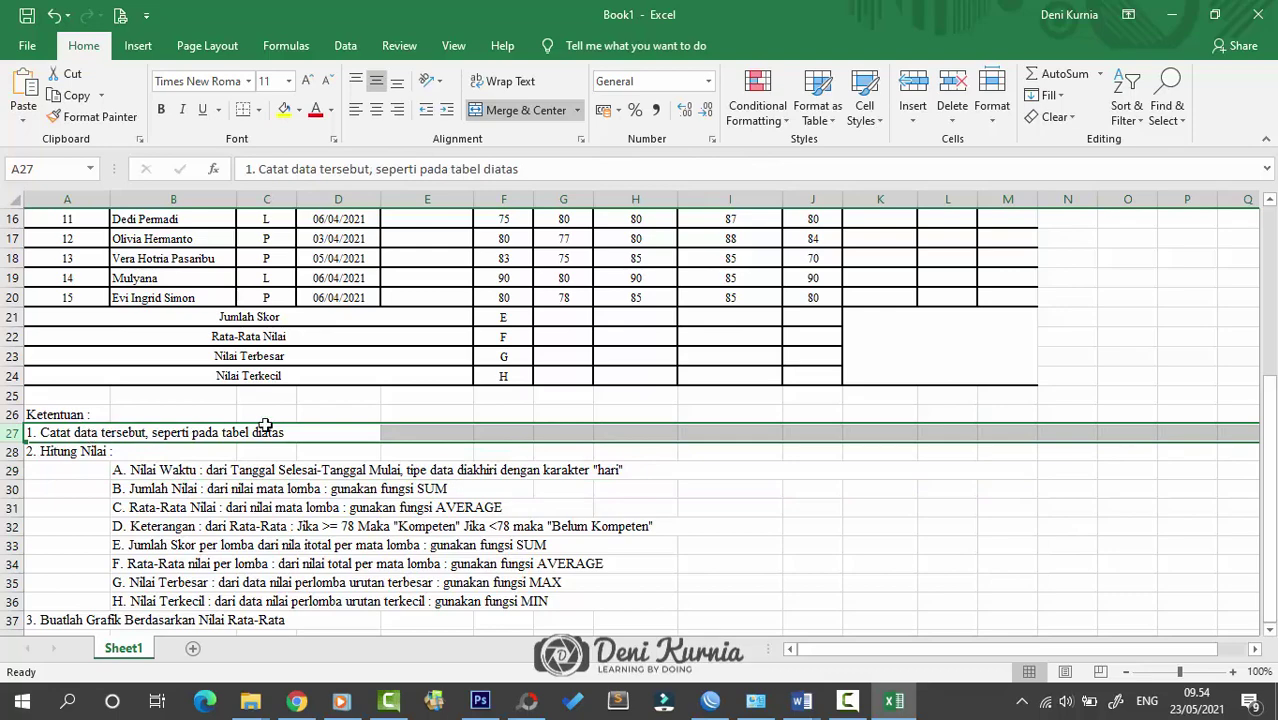
pyautogui.scroll(5, 439, 450)
pyautogui.scroll(-5, 439, 450)
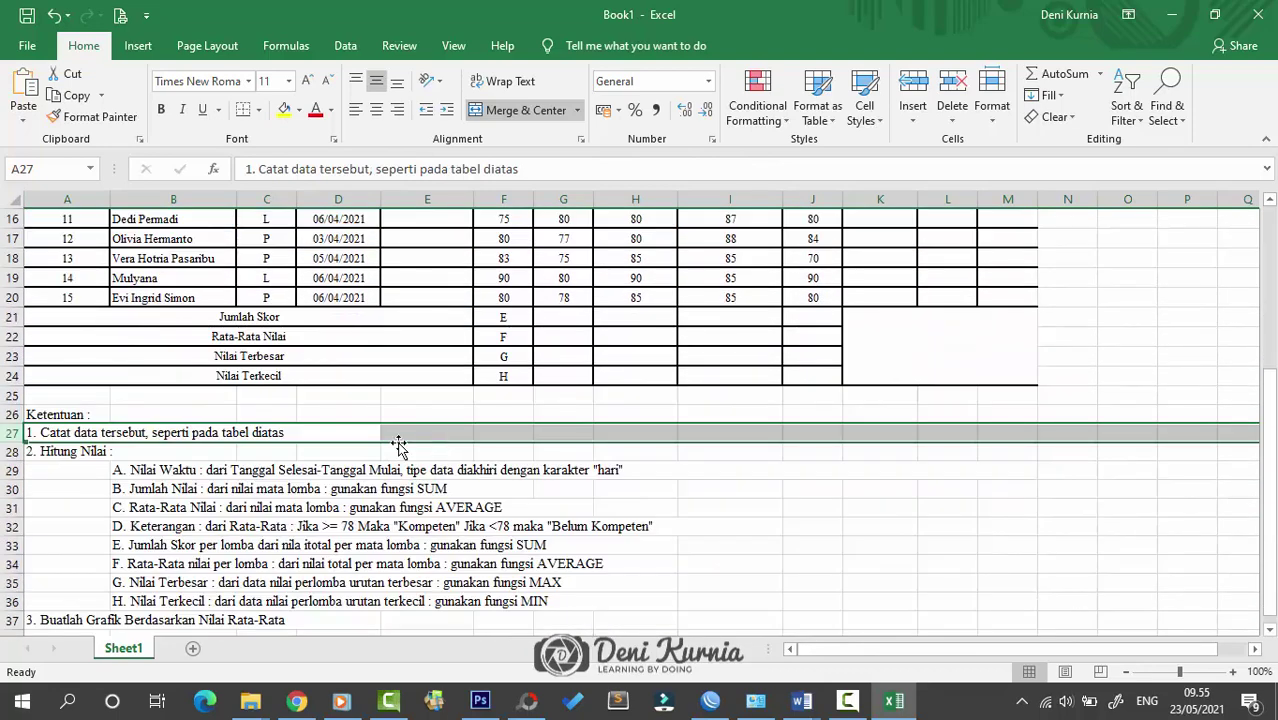
pyautogui.click(11, 469)
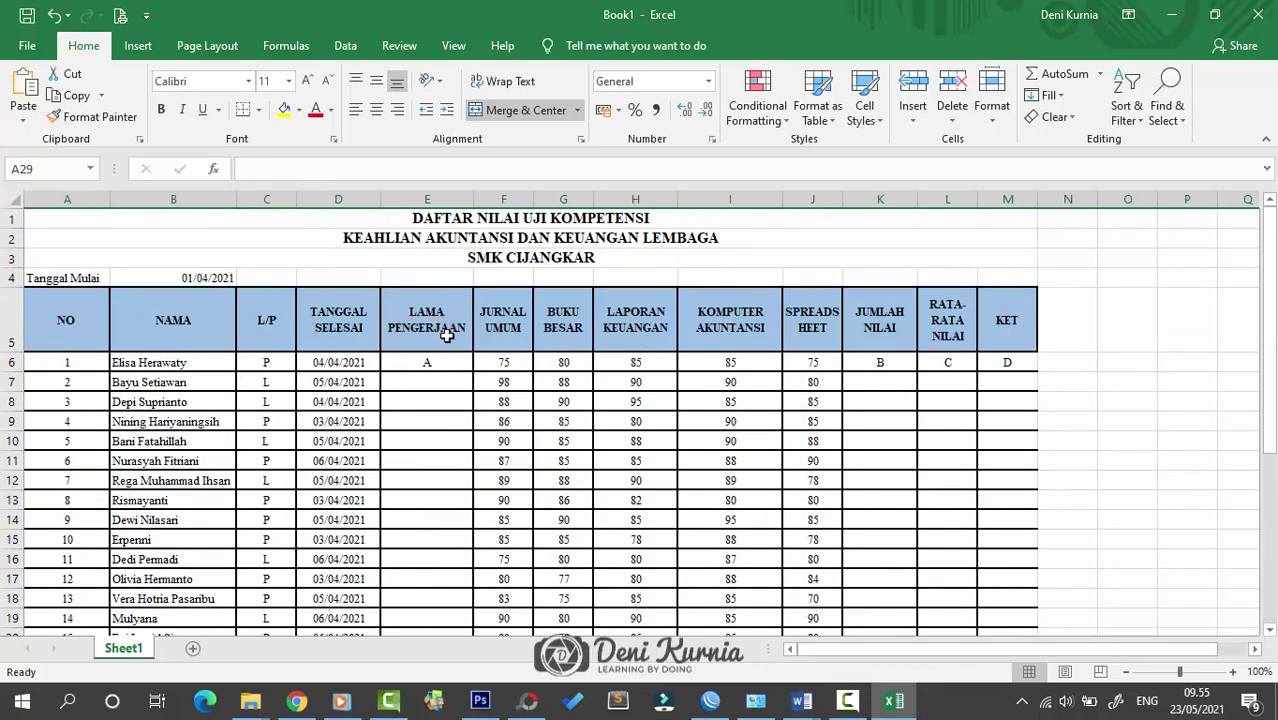
pyautogui.scroll(-4, 433, 385)
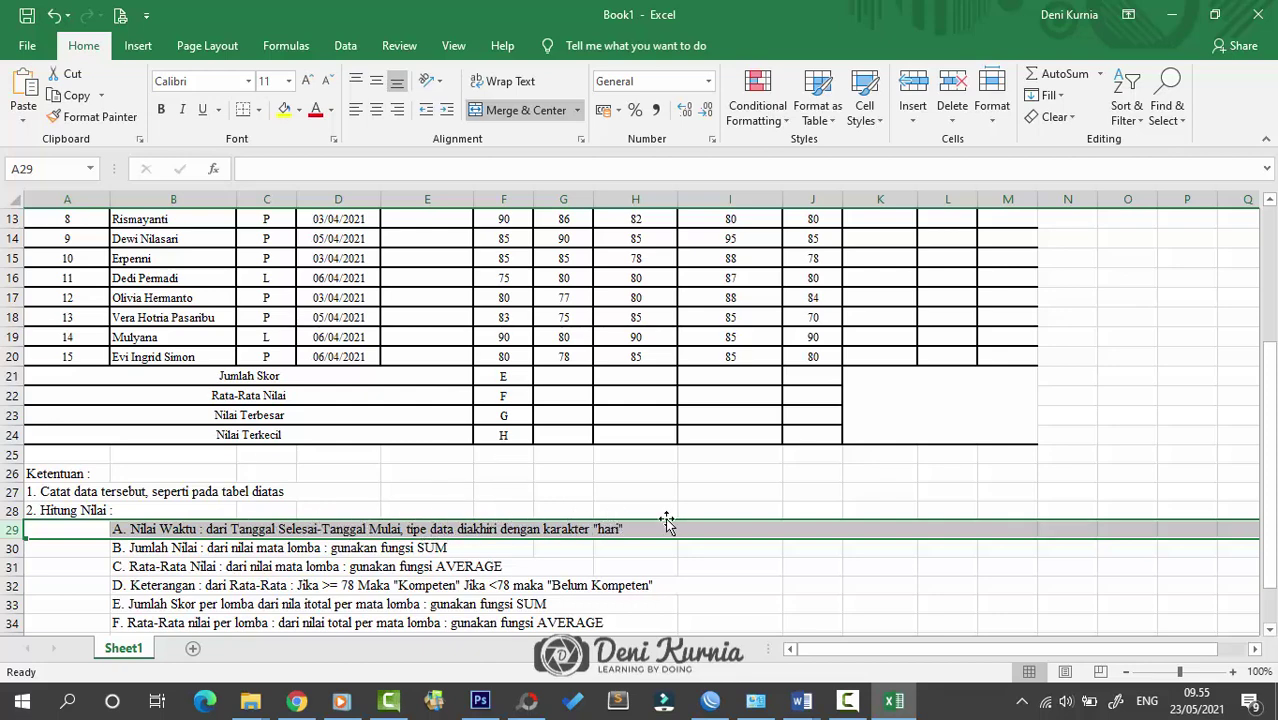
pyautogui.scroll(4, 667, 524)
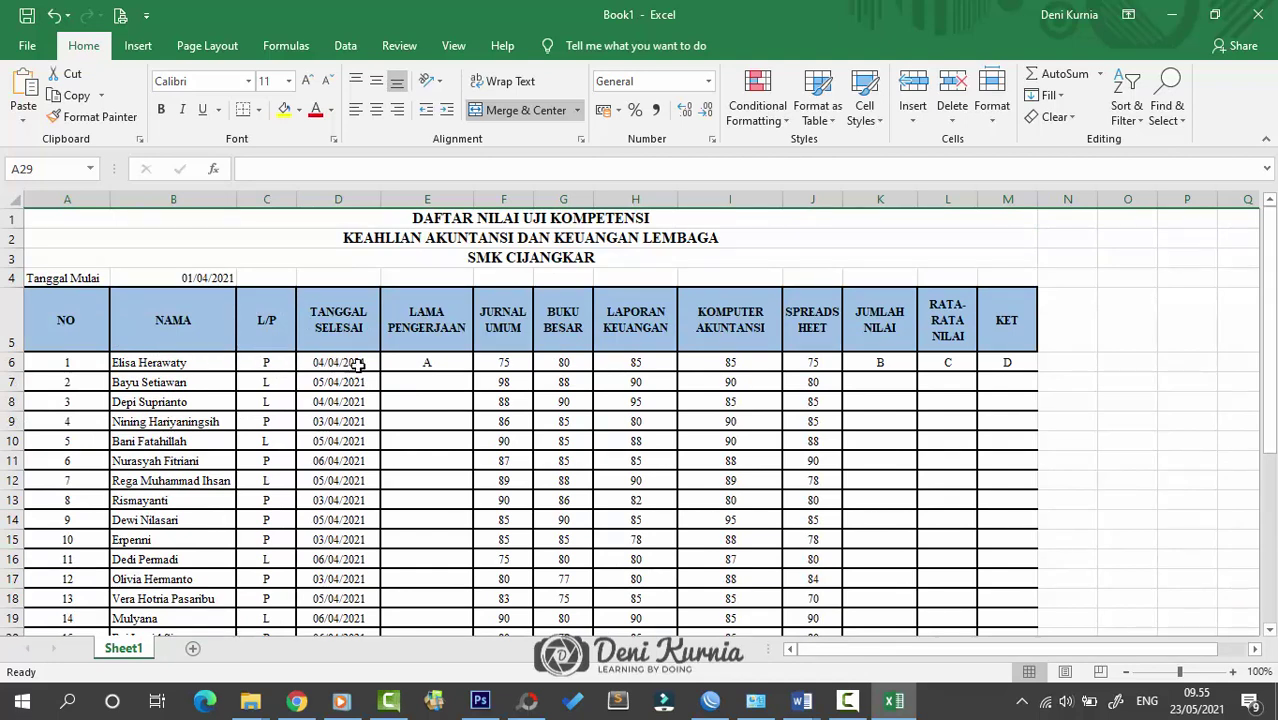
pyautogui.click(425, 364)
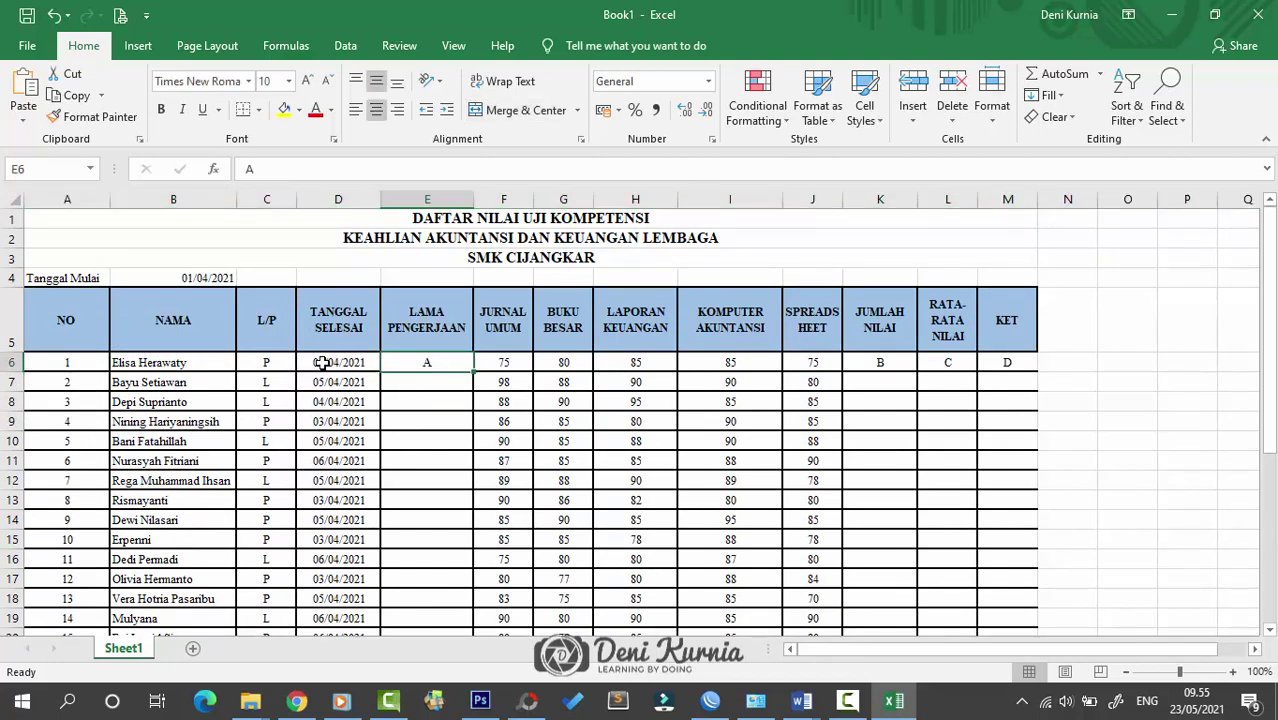
pyautogui.click(186, 277)
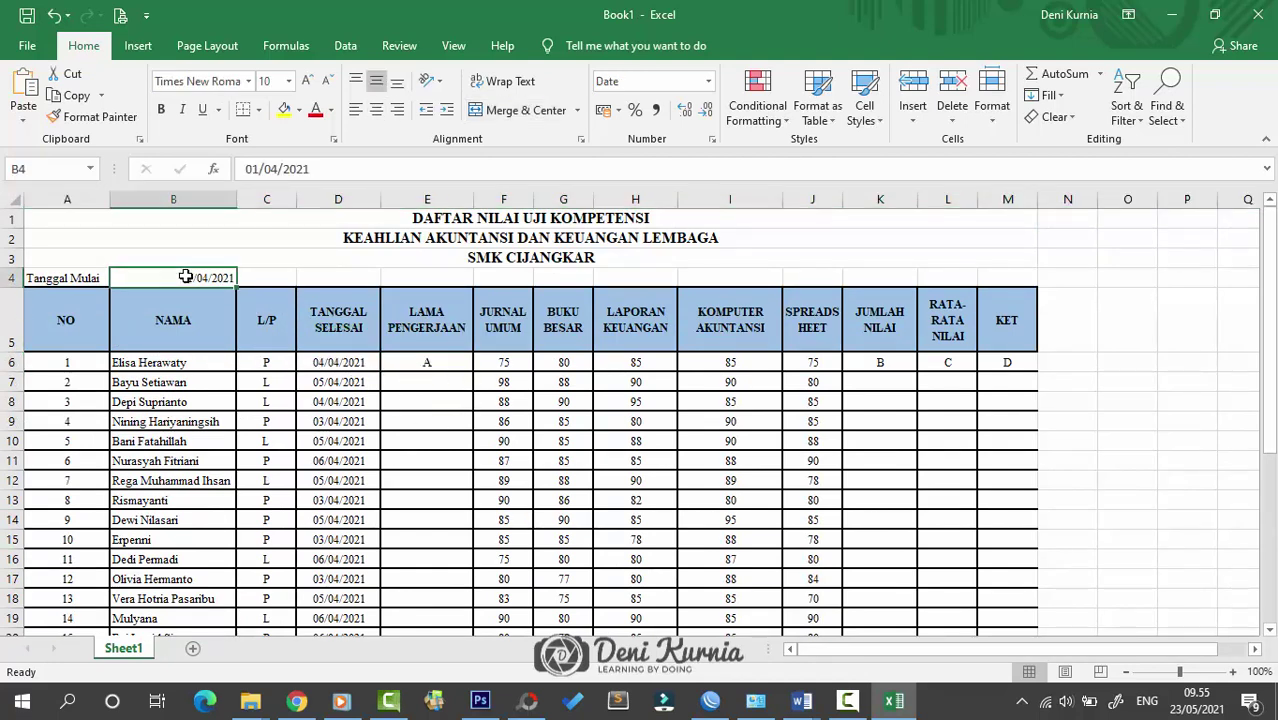
pyautogui.click(330, 362)
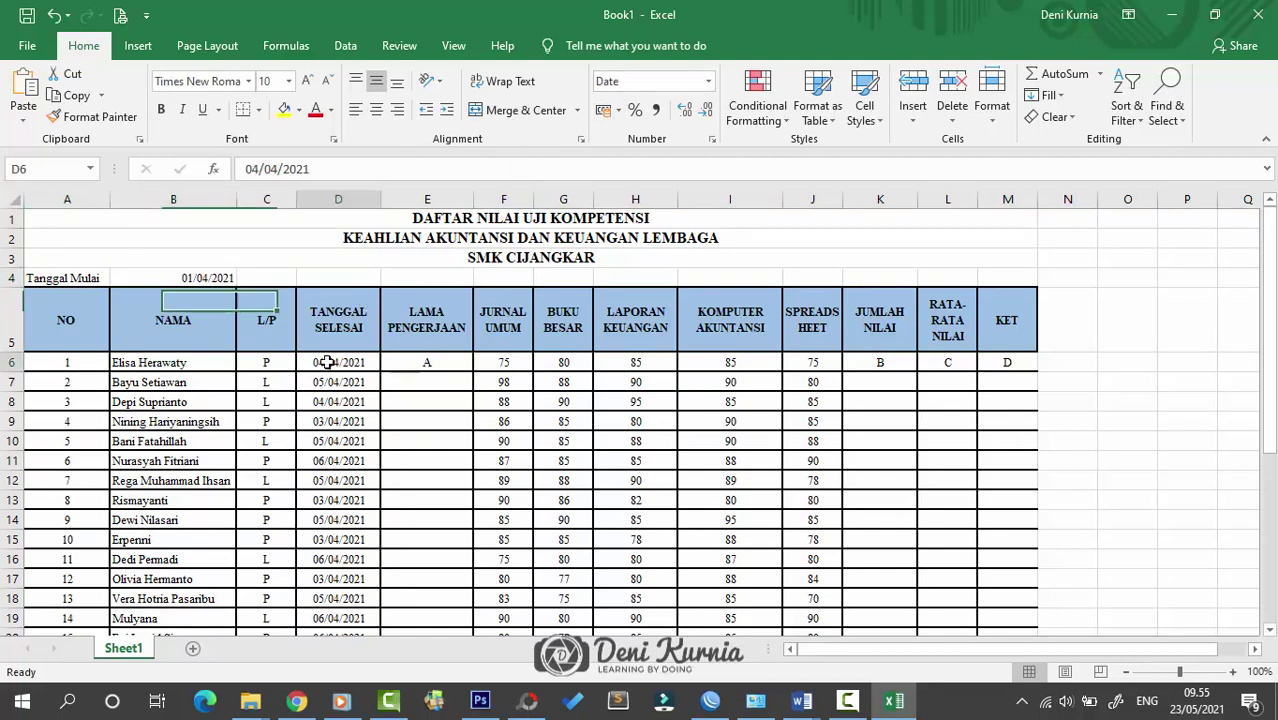
pyautogui.click(424, 362)
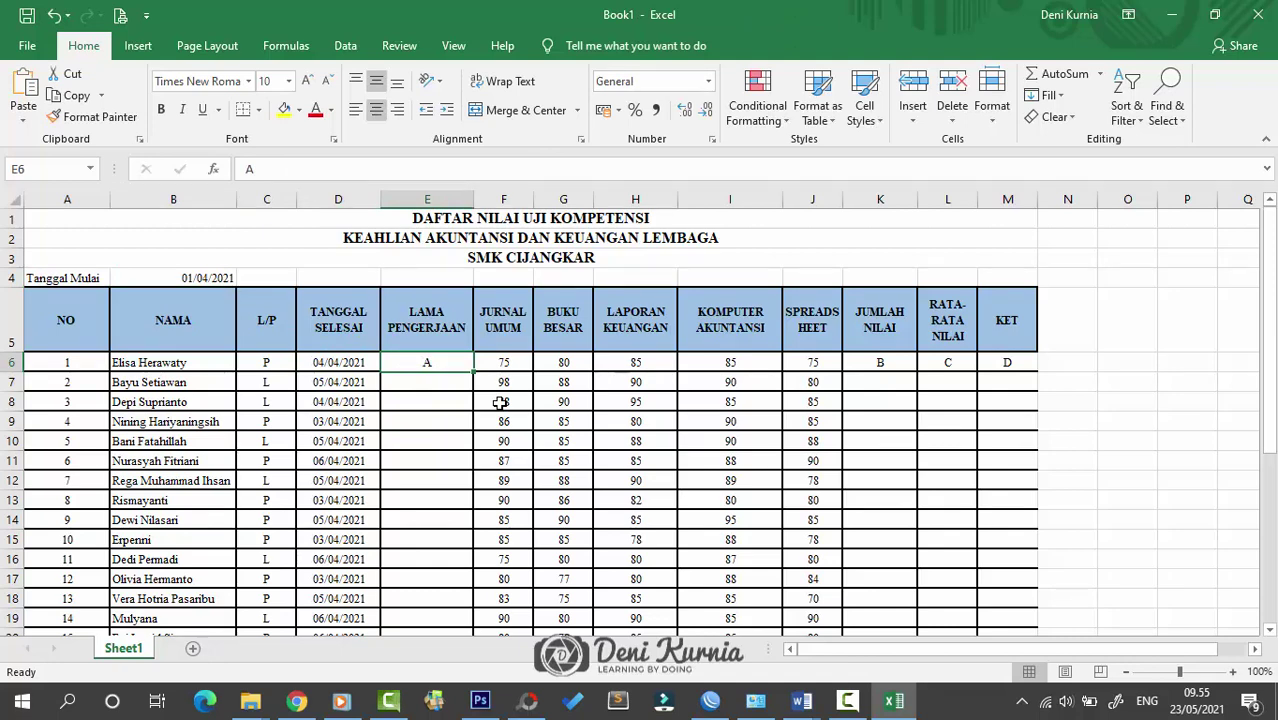
# Step: Enter the formula =D6-B4 in E6 to calculate the first student's LAMA PENGERJAAN
pyautogui.write('=')
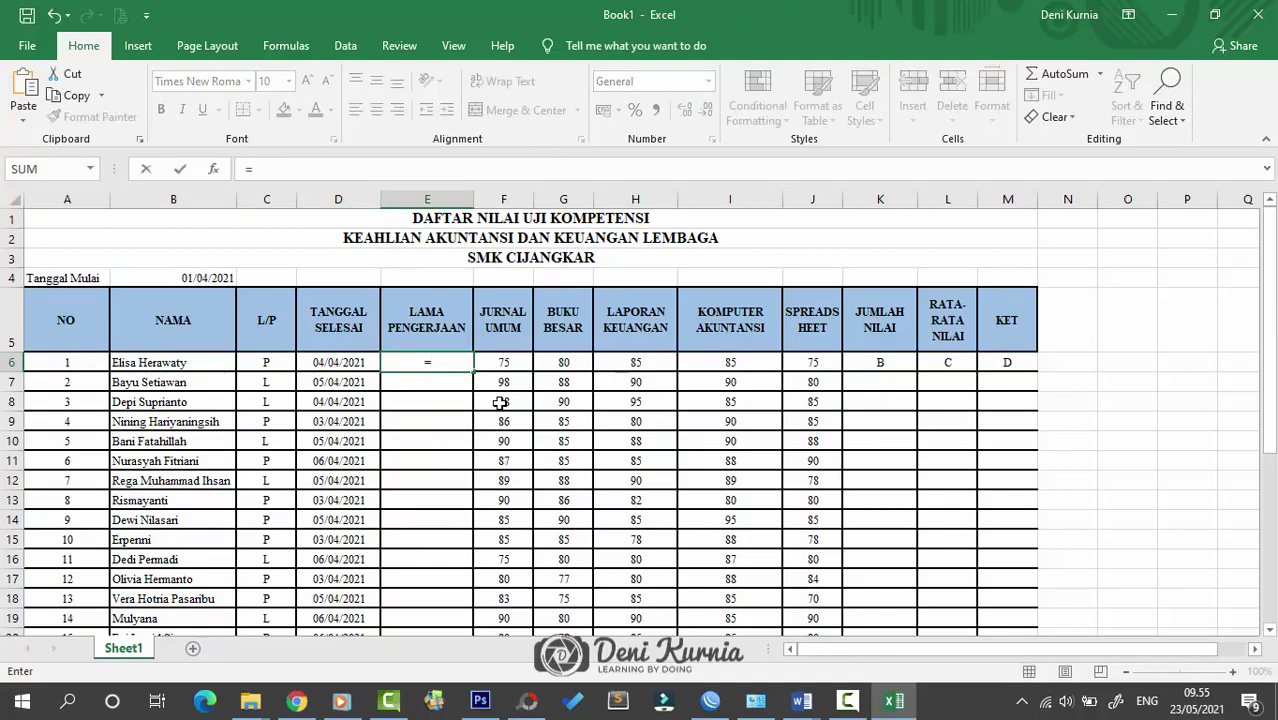
pyautogui.click(346, 362)
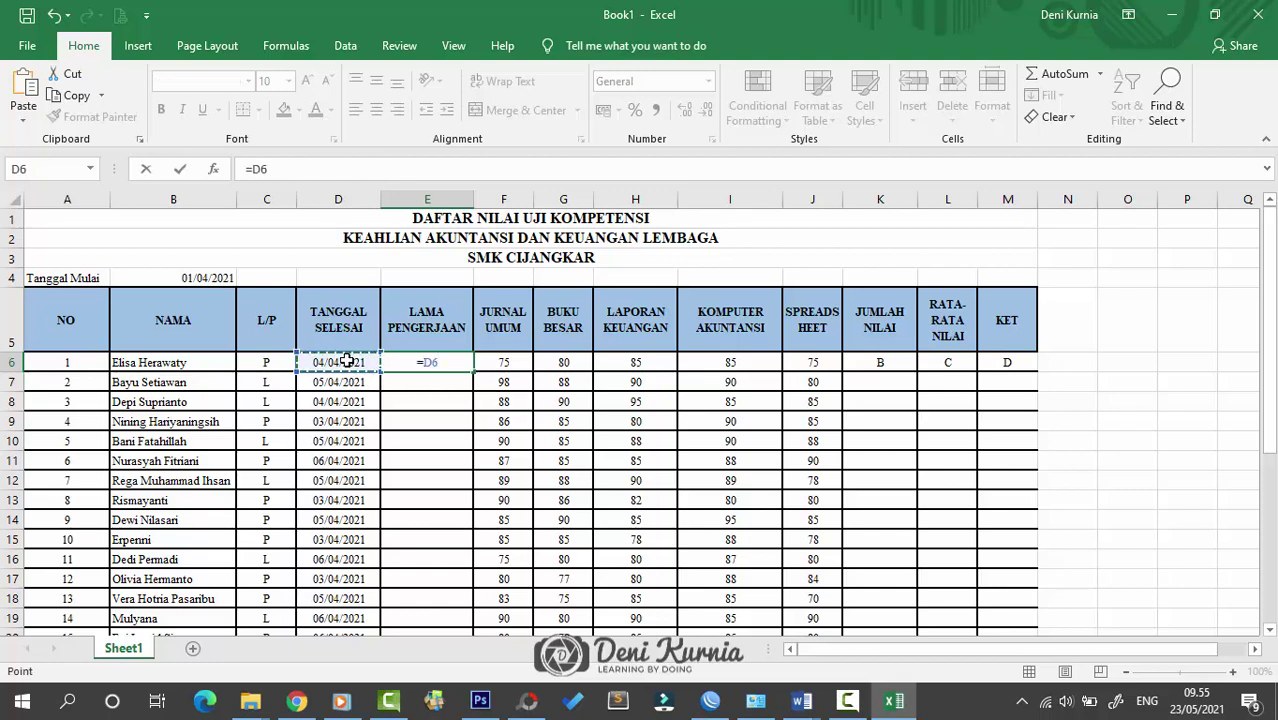
pyautogui.write('-')
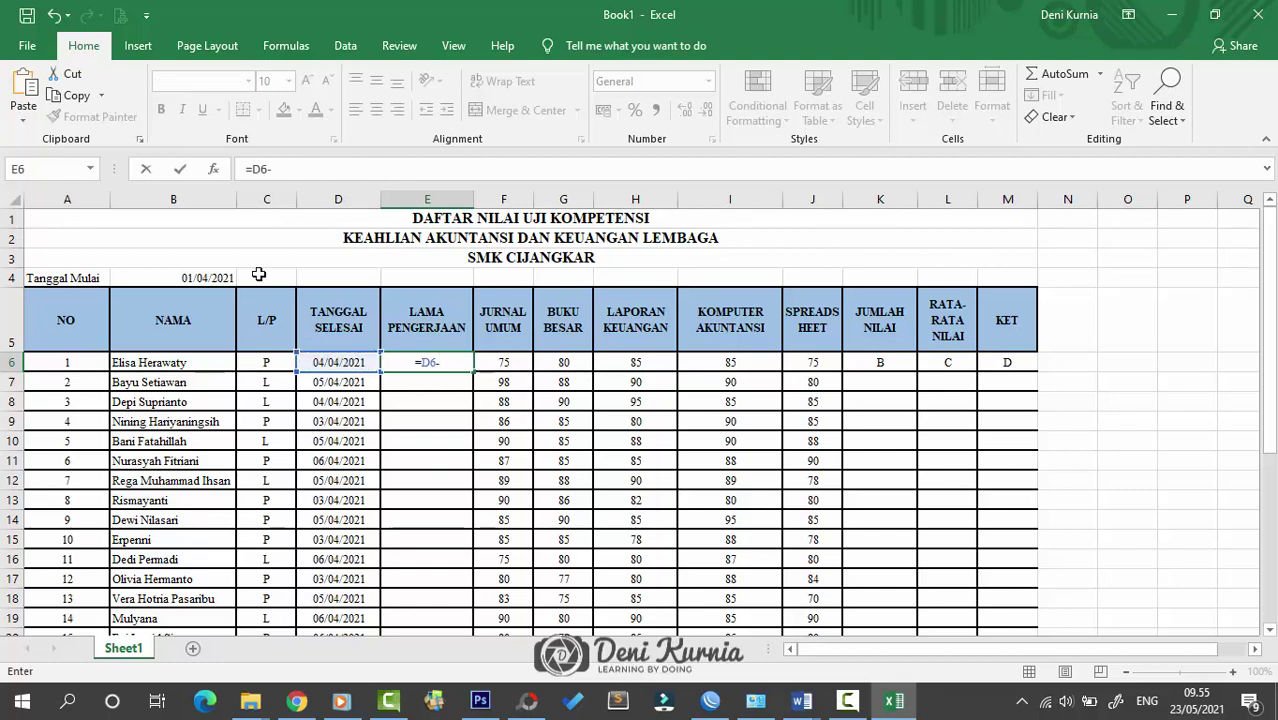
pyautogui.click(210, 282)
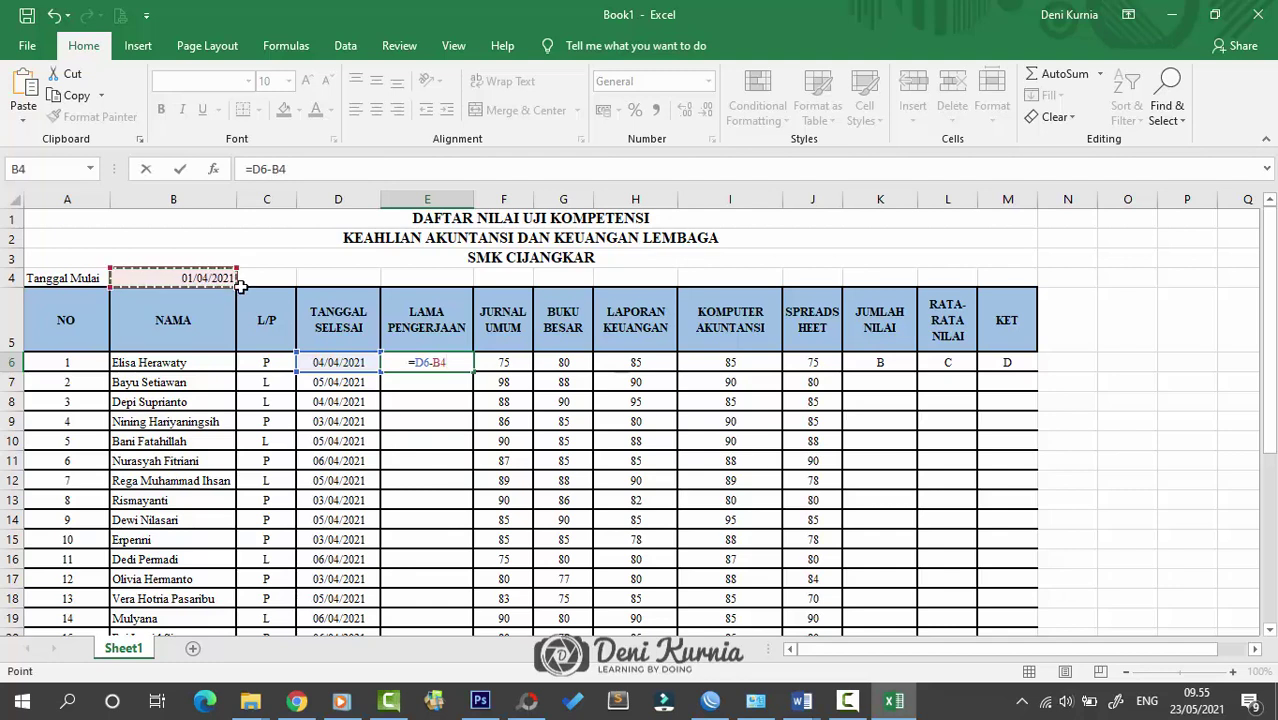
pyautogui.press('Return')
# Step: Make the start date reference absolute in E6 so the formula reads =D6-$B$4, and fill it down through E20
pyautogui.click(428, 362)
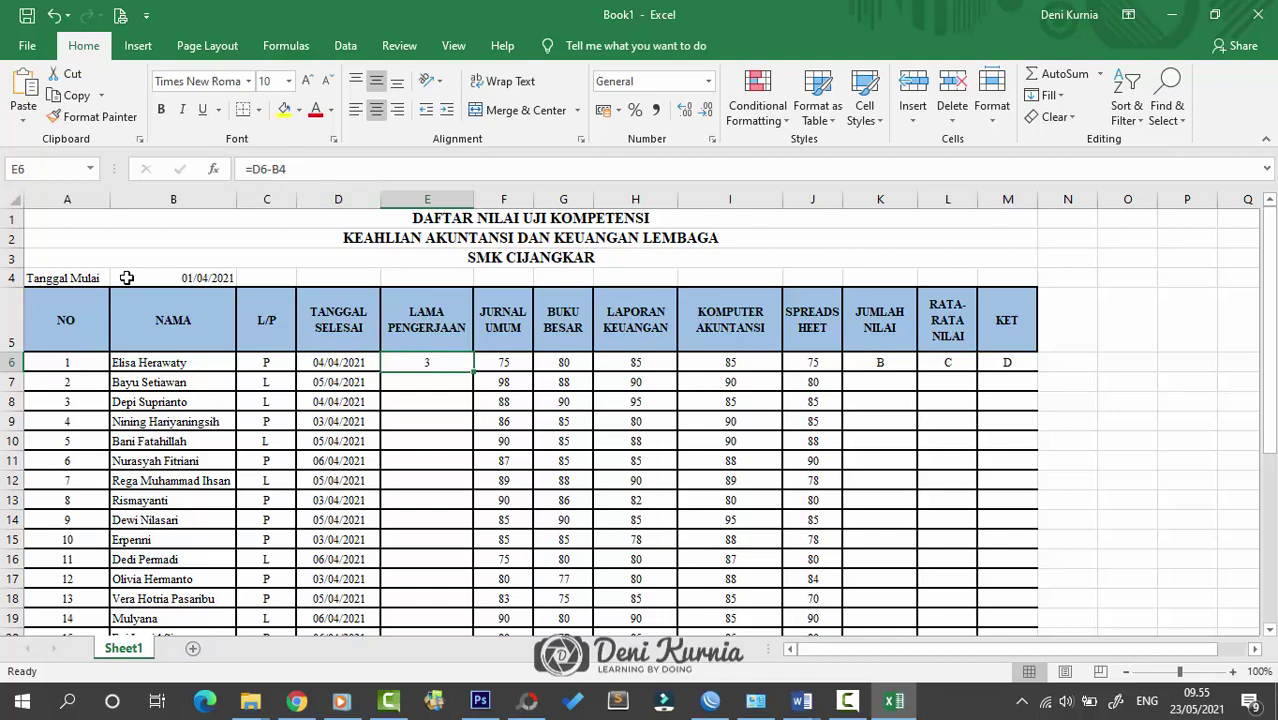
pyautogui.click(15, 276)
pyautogui.click(147, 278)
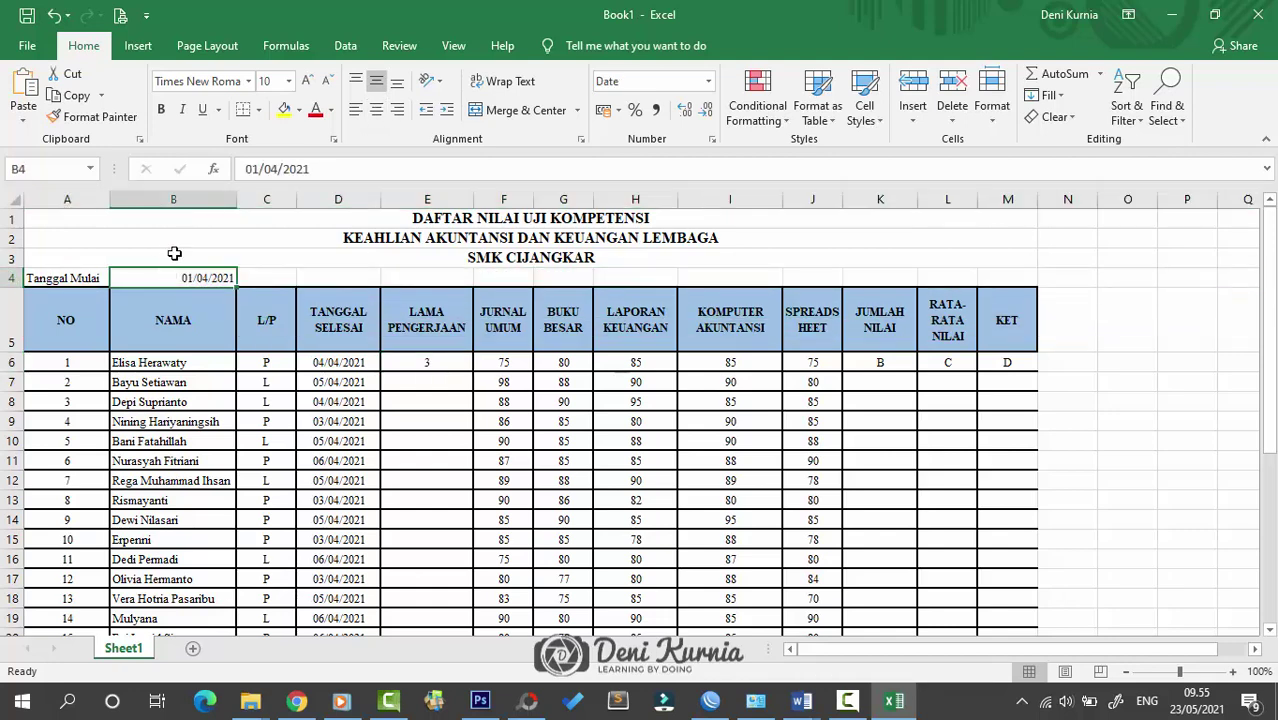
pyautogui.click(412, 357)
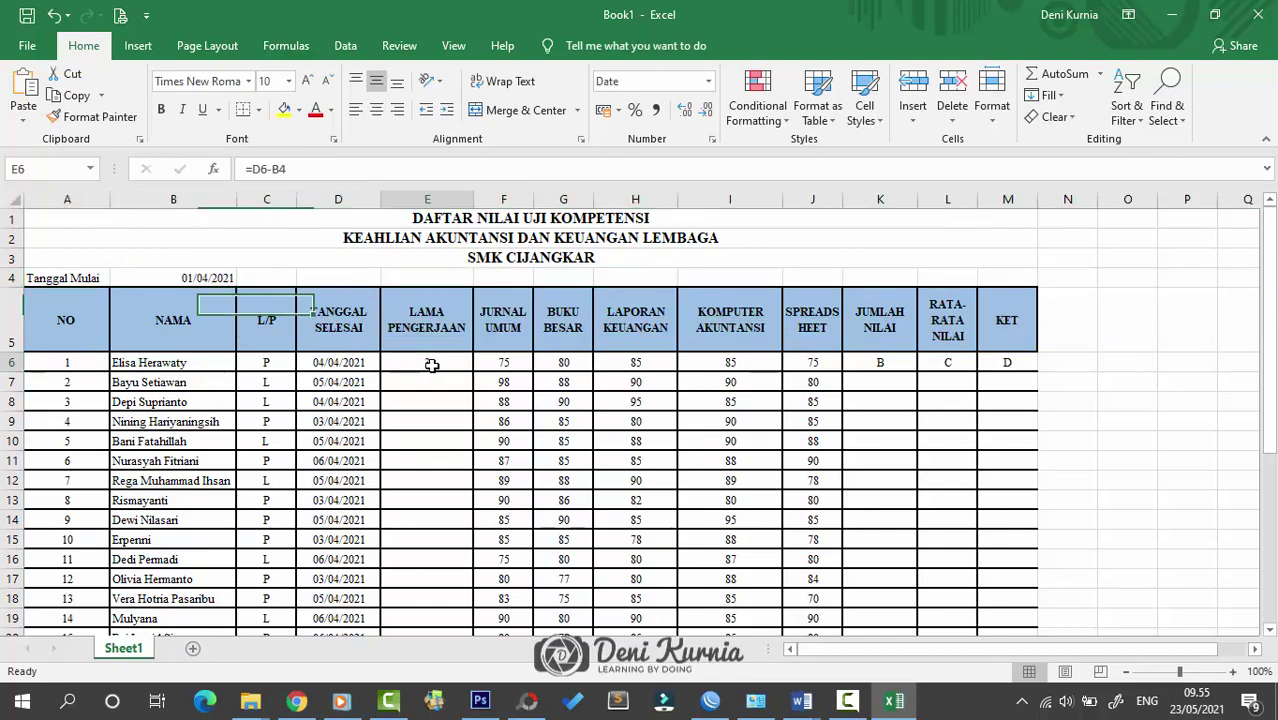
pyautogui.click(281, 168)
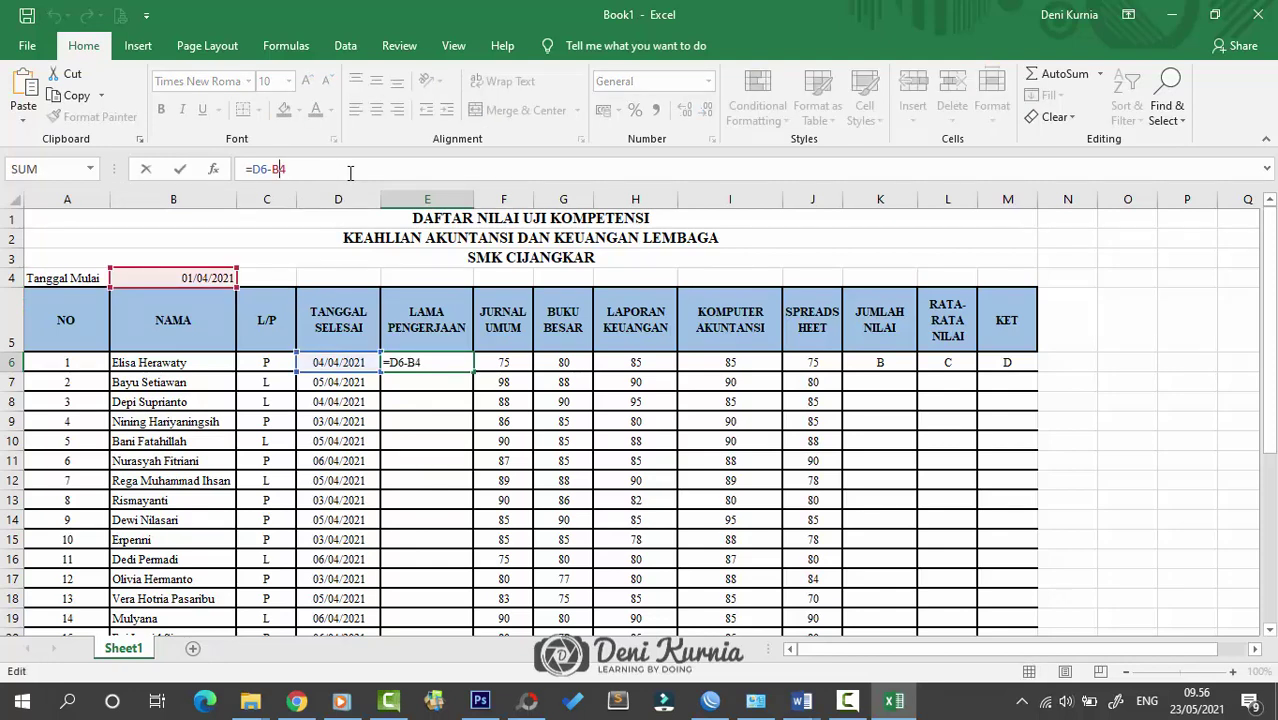
pyautogui.press('F4')
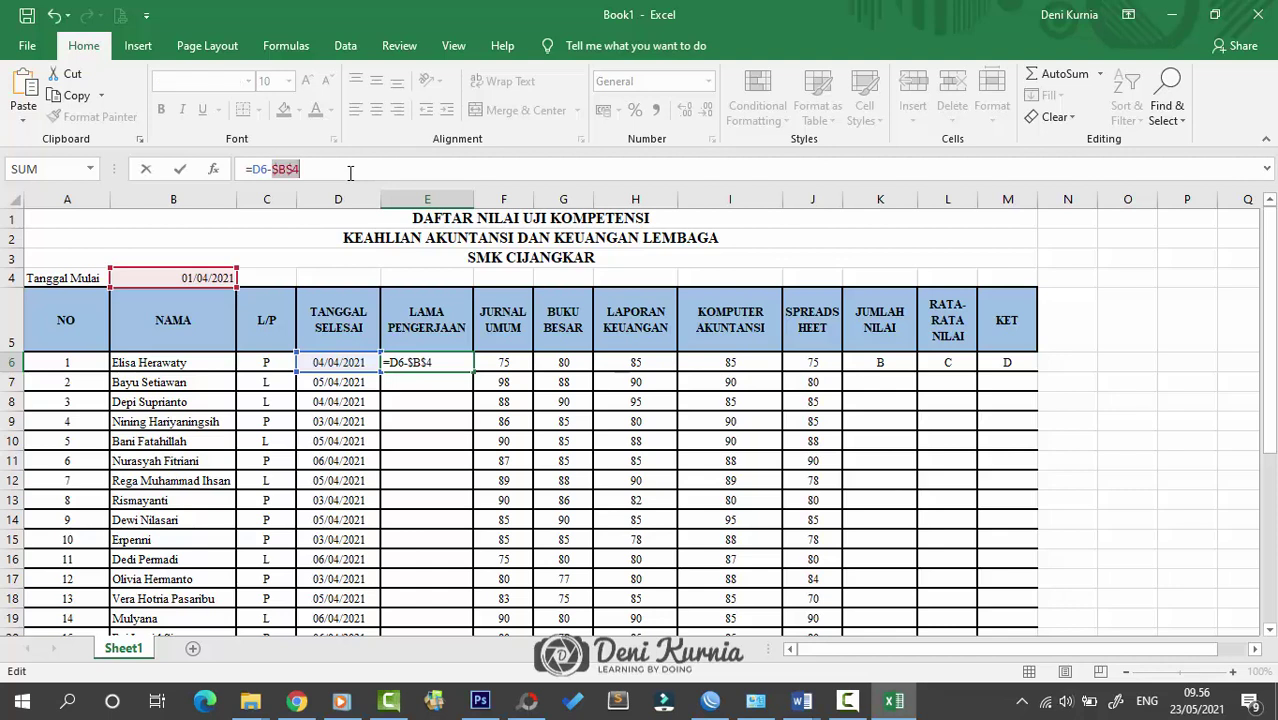
pyautogui.click(284, 170)
pyautogui.press('Return')
pyautogui.click(447, 360)
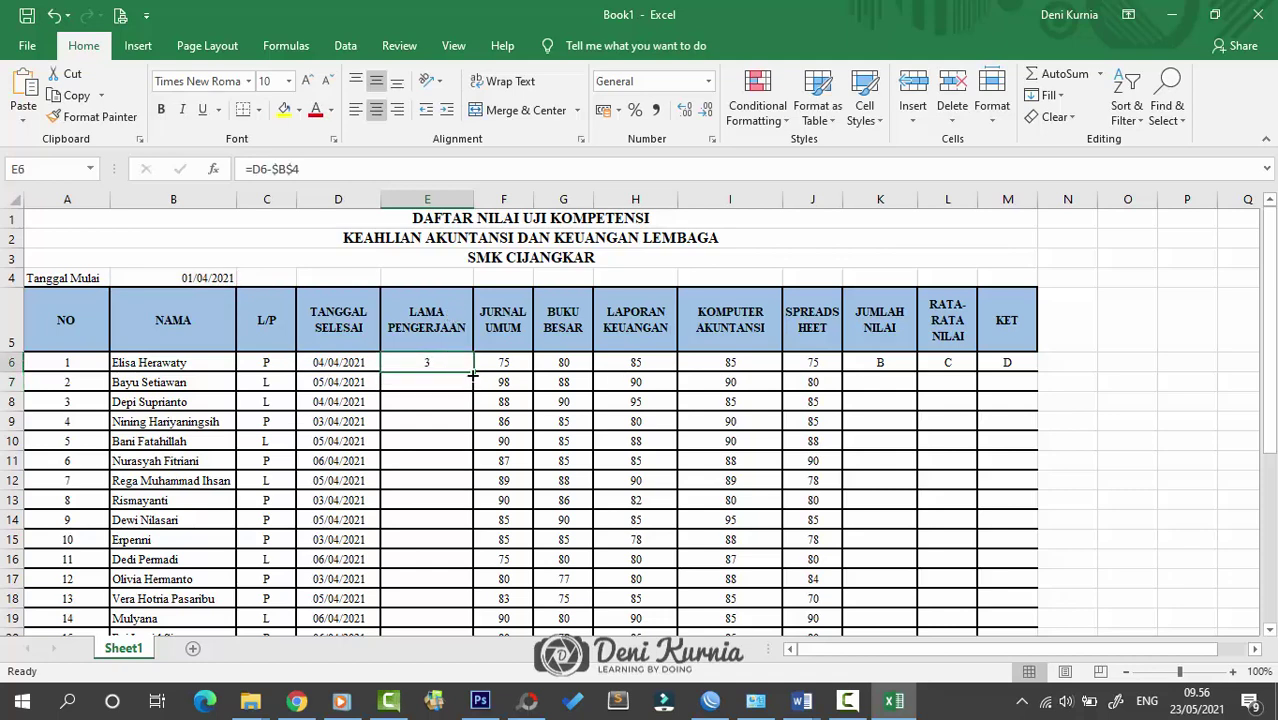
pyautogui.moveTo(475, 372); pyautogui.dragTo(458, 580)
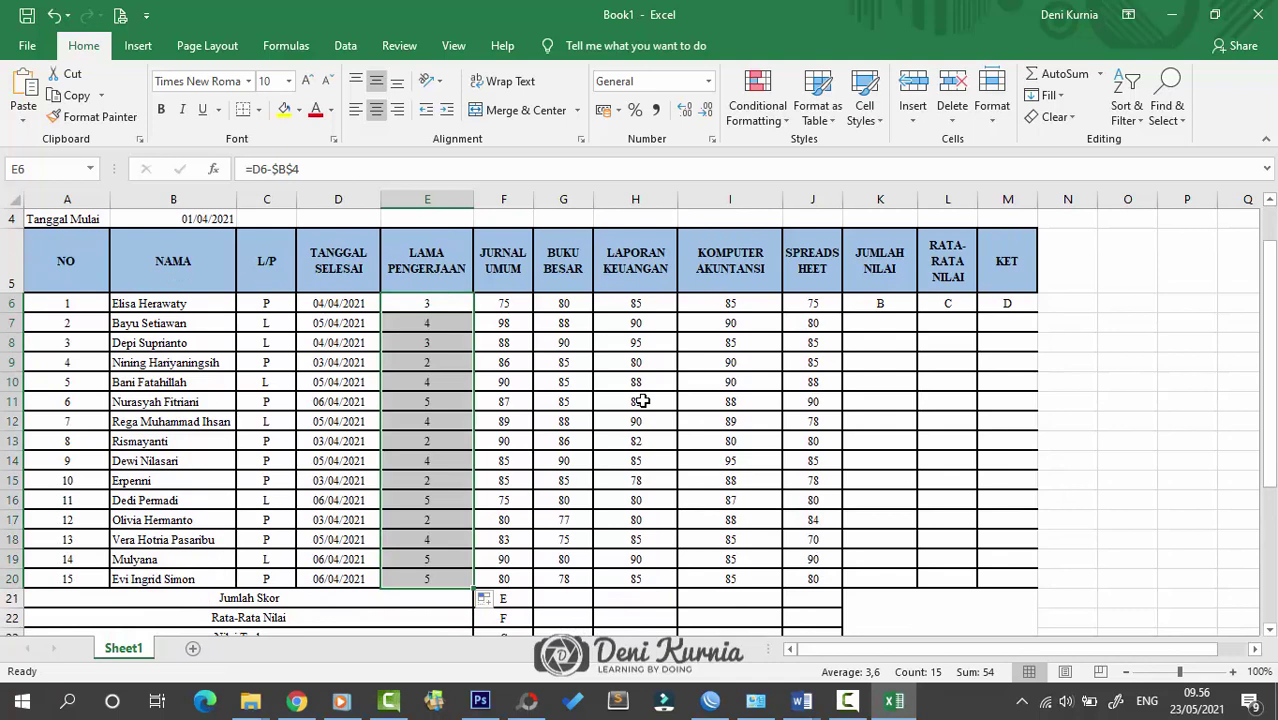
# Step: Apply the custom number format 0 "hari" to cell E6
pyautogui.click(430, 304)
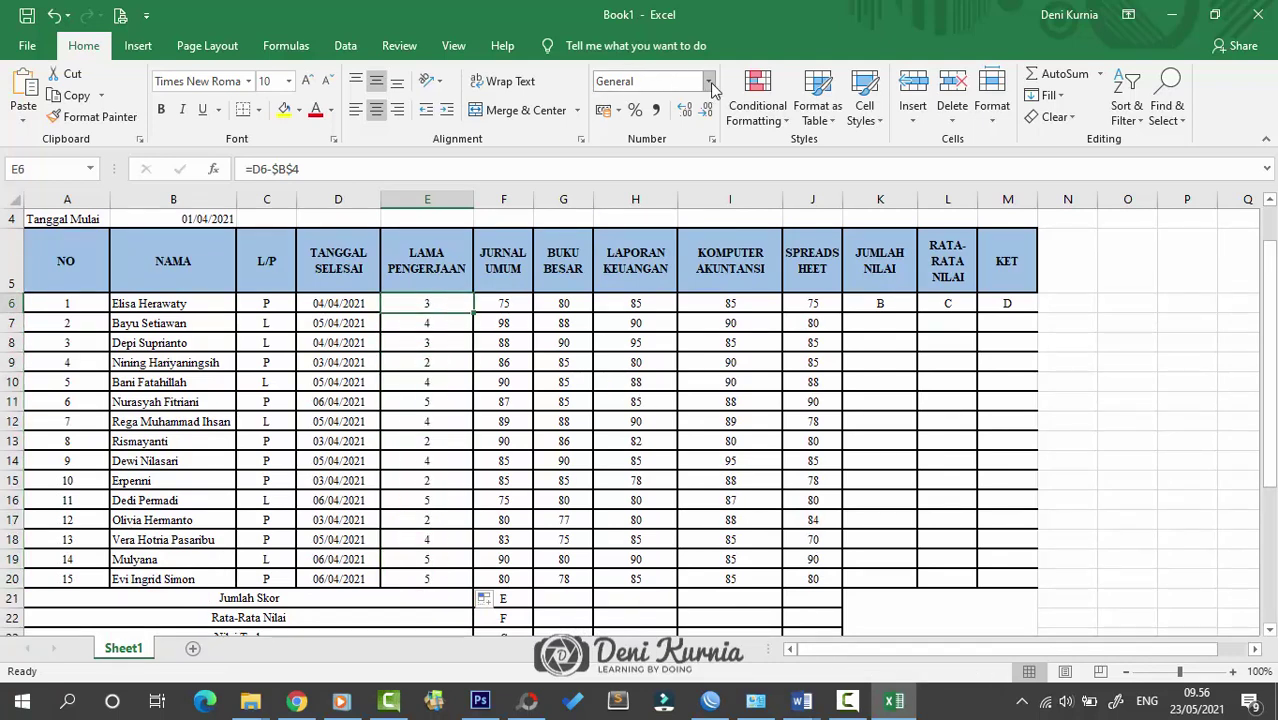
pyautogui.scroll(-4, 463, 376)
pyautogui.scroll(6, 463, 376)
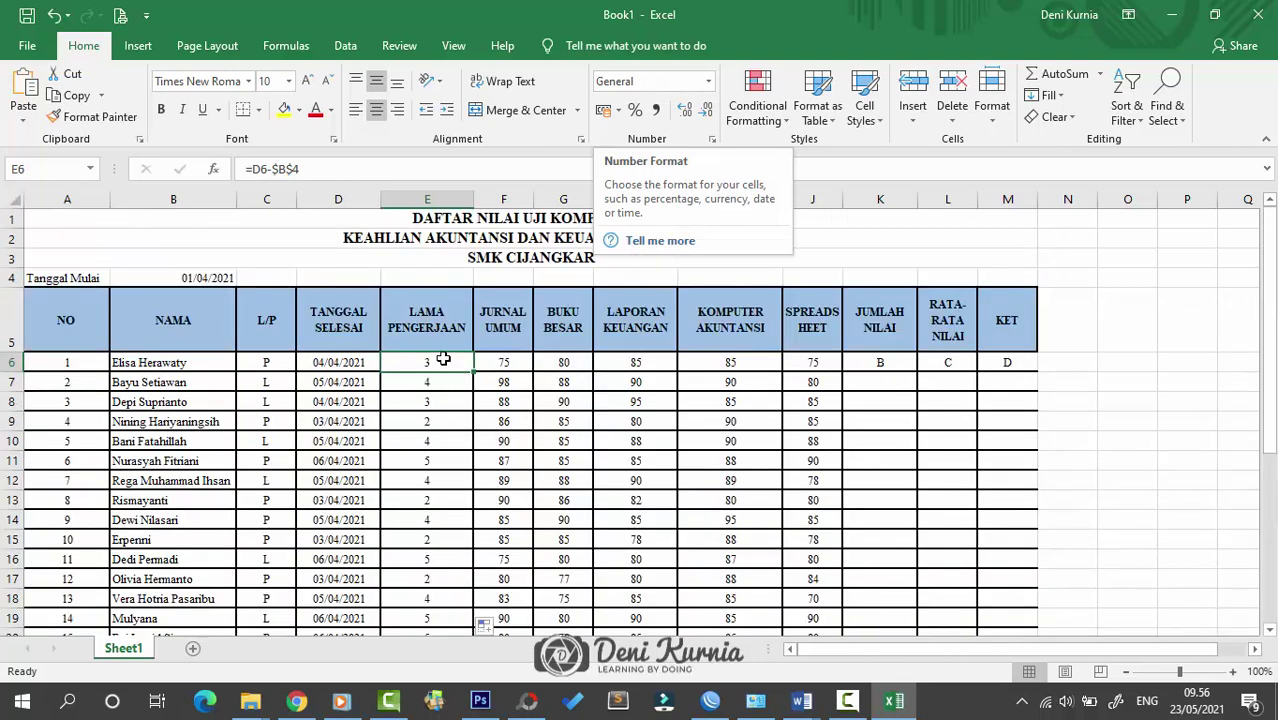
pyautogui.click(712, 140)
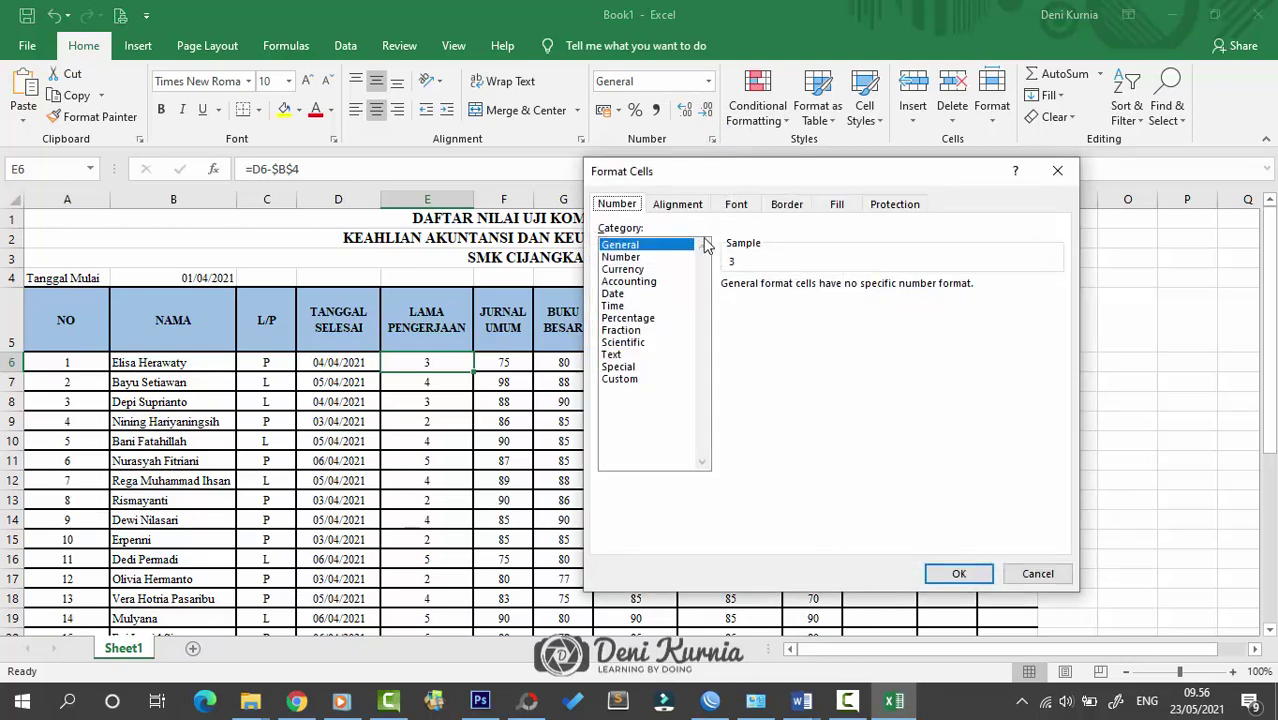
pyautogui.click(638, 379)
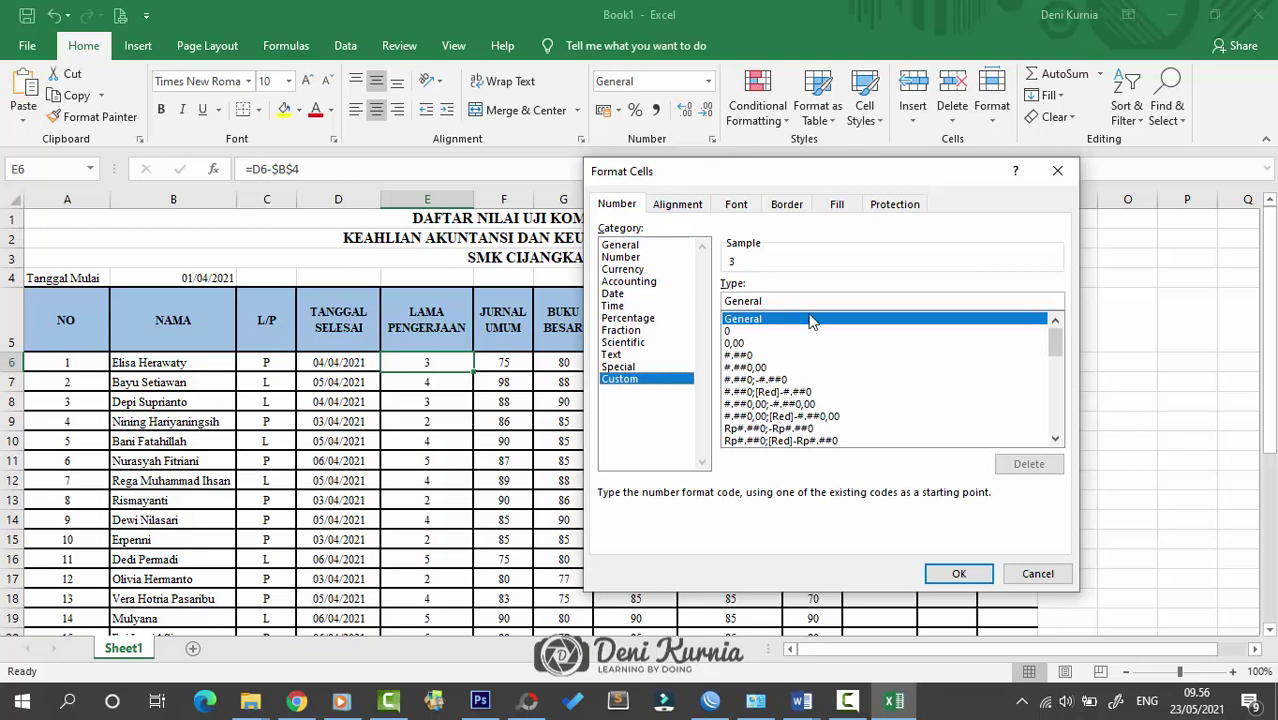
pyautogui.click(779, 332)
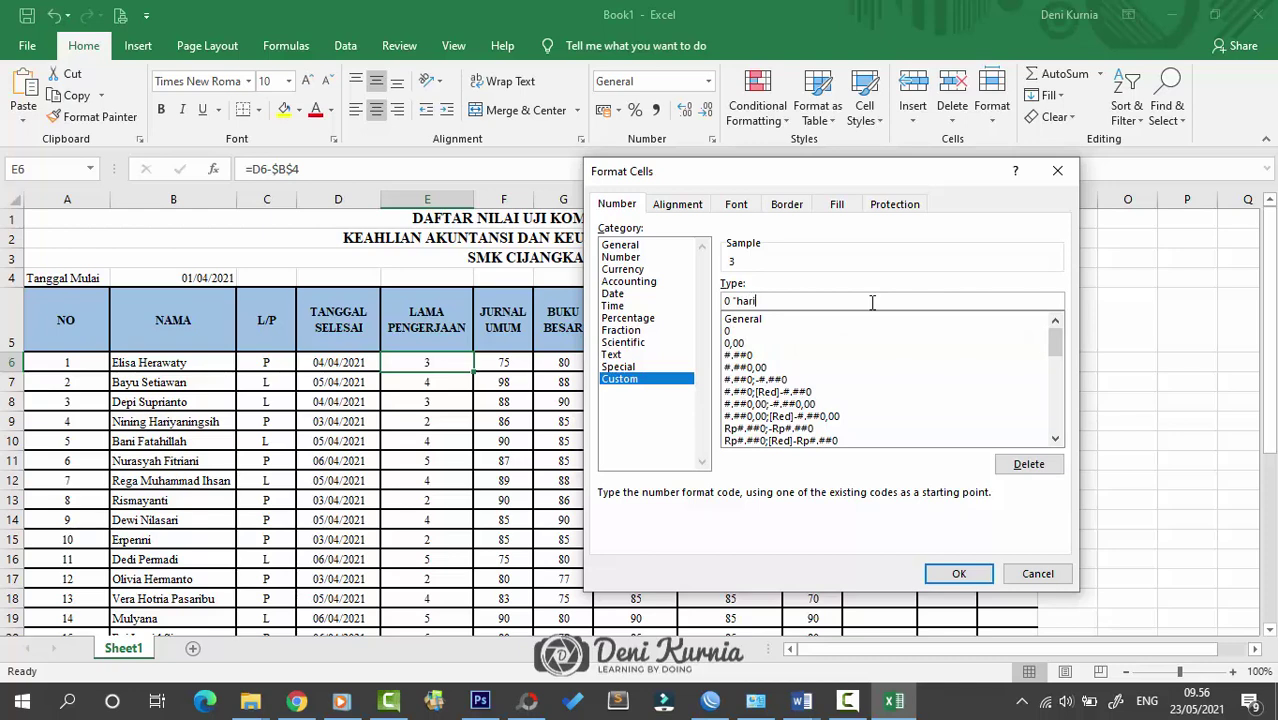
pyautogui.write('"hari"')
pyautogui.press('Return')
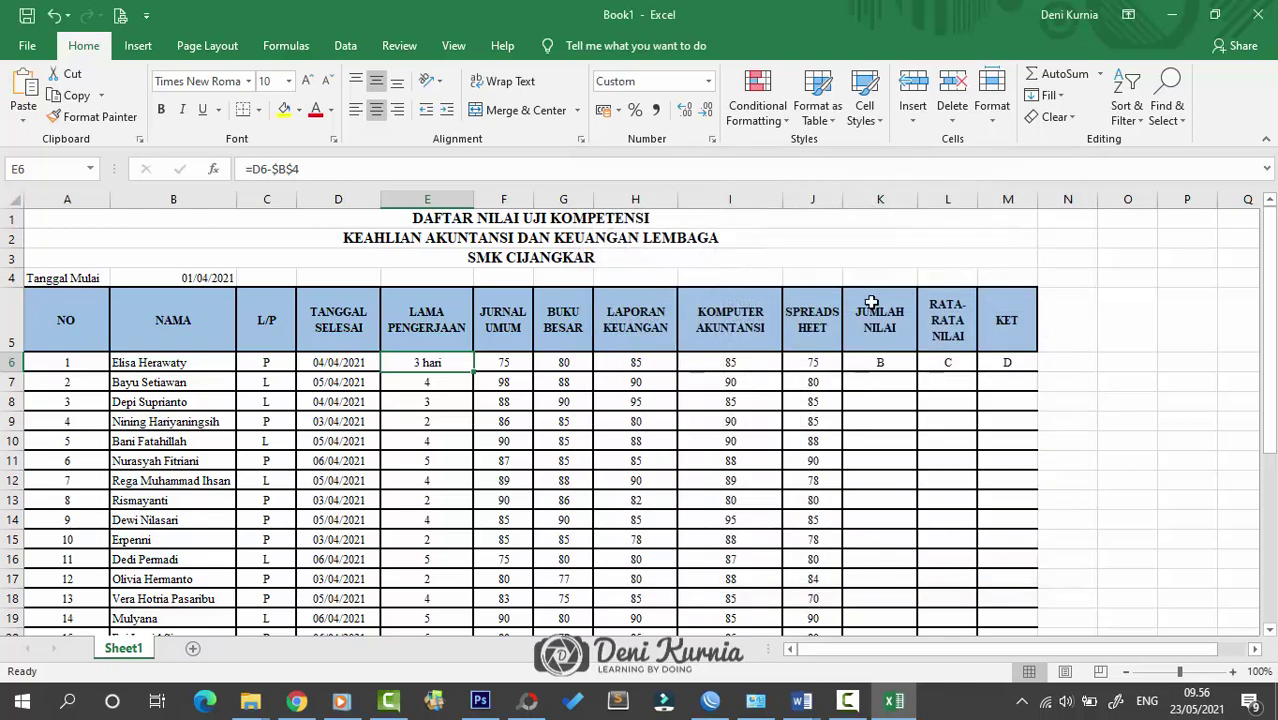
# Step: Fill E6 with its "hari" format down the LAMA PENGERJAAN column through E20 and check the column
pyautogui.doubleClick(472, 370)
pyautogui.click(605, 401)
pyautogui.scroll(-2, 605, 401)
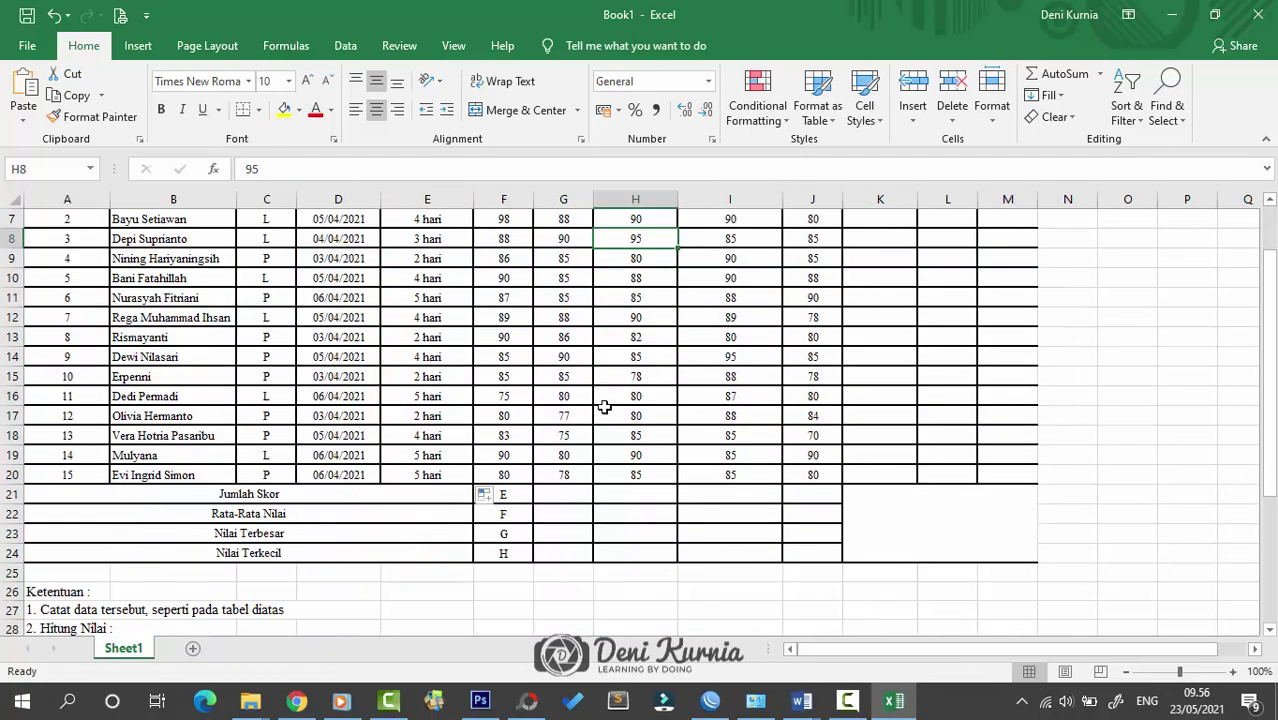
pyautogui.scroll(2, 605, 407)
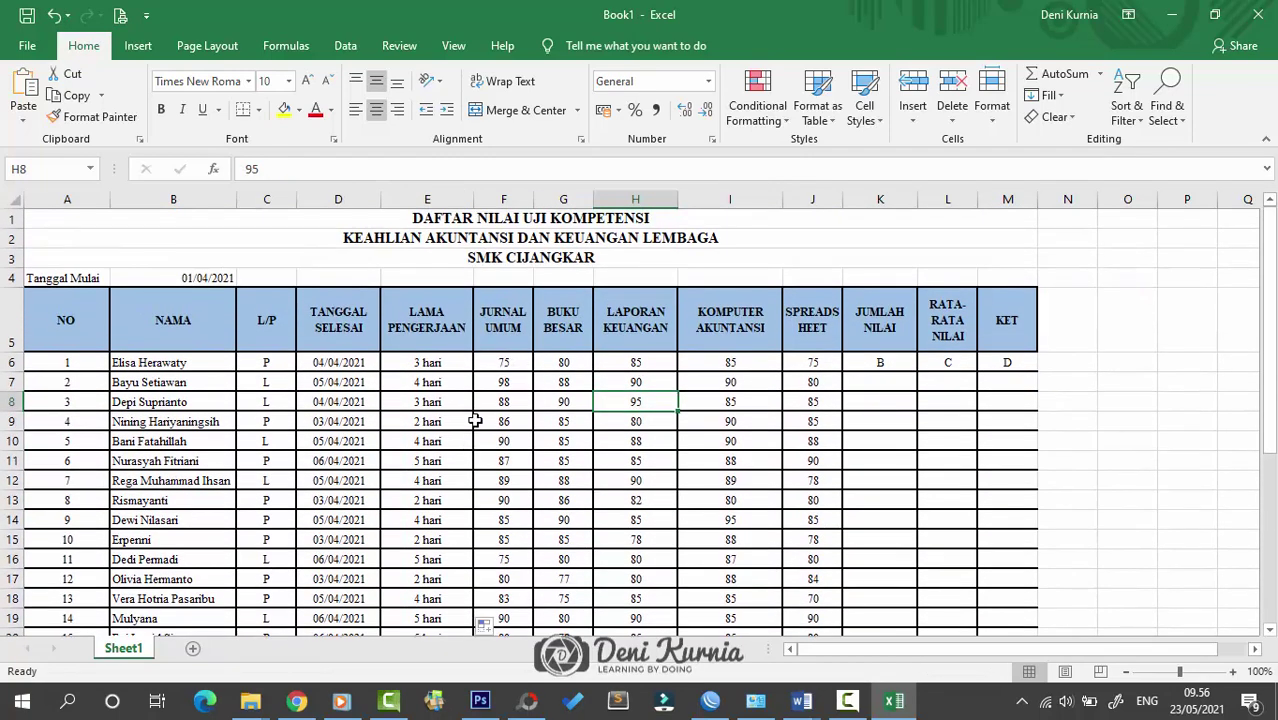
pyautogui.moveTo(433, 362); pyautogui.dragTo(440, 479)
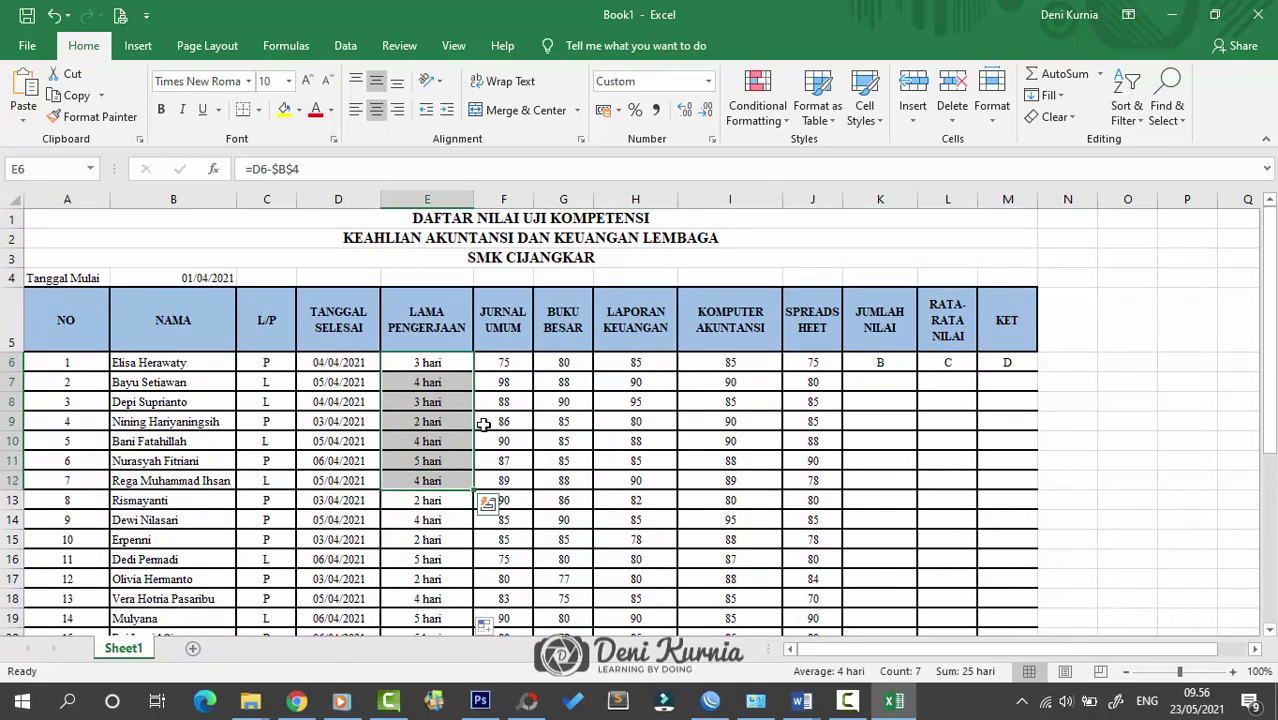
pyautogui.click(570, 366)
# Step: Check requirement B in the Ketentuan list and enter =SUM(F6:J6) in K6 for the first student's JUMLAH NILAI
pyautogui.scroll(-5, 847, 365)
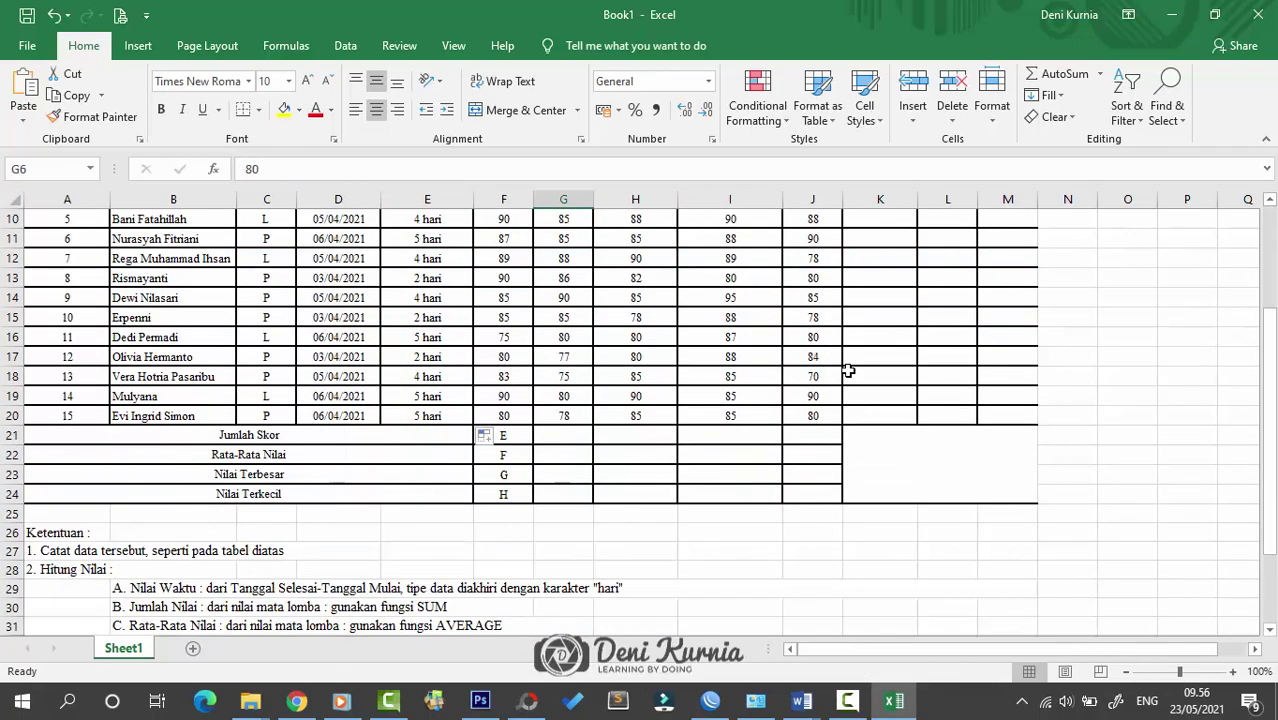
pyautogui.scroll(5, 849, 367)
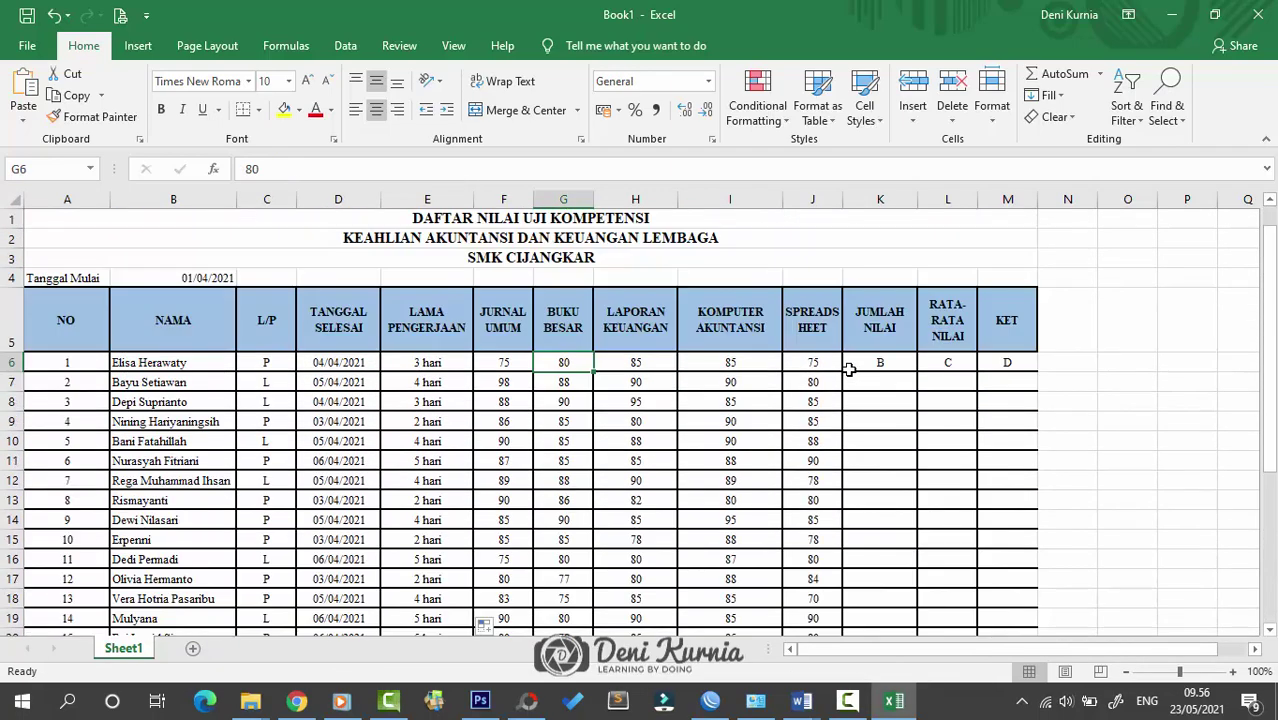
pyautogui.scroll(-5, 850, 366)
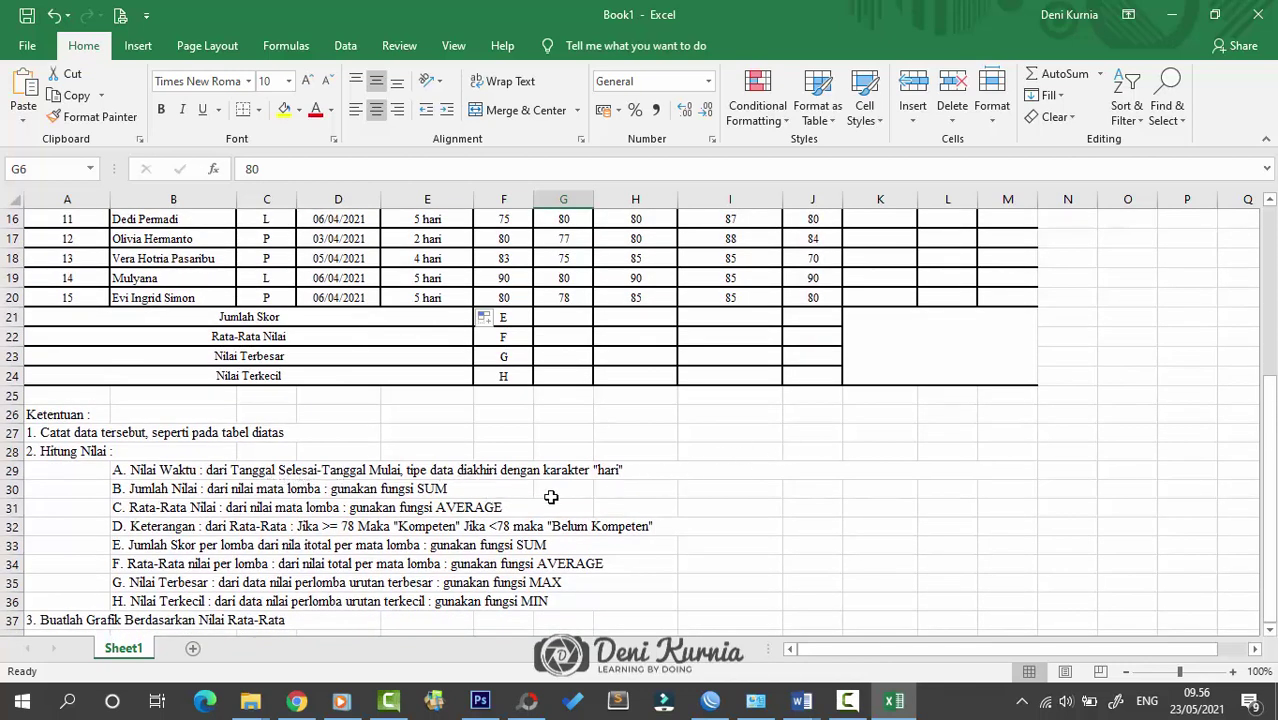
pyautogui.click(12, 488)
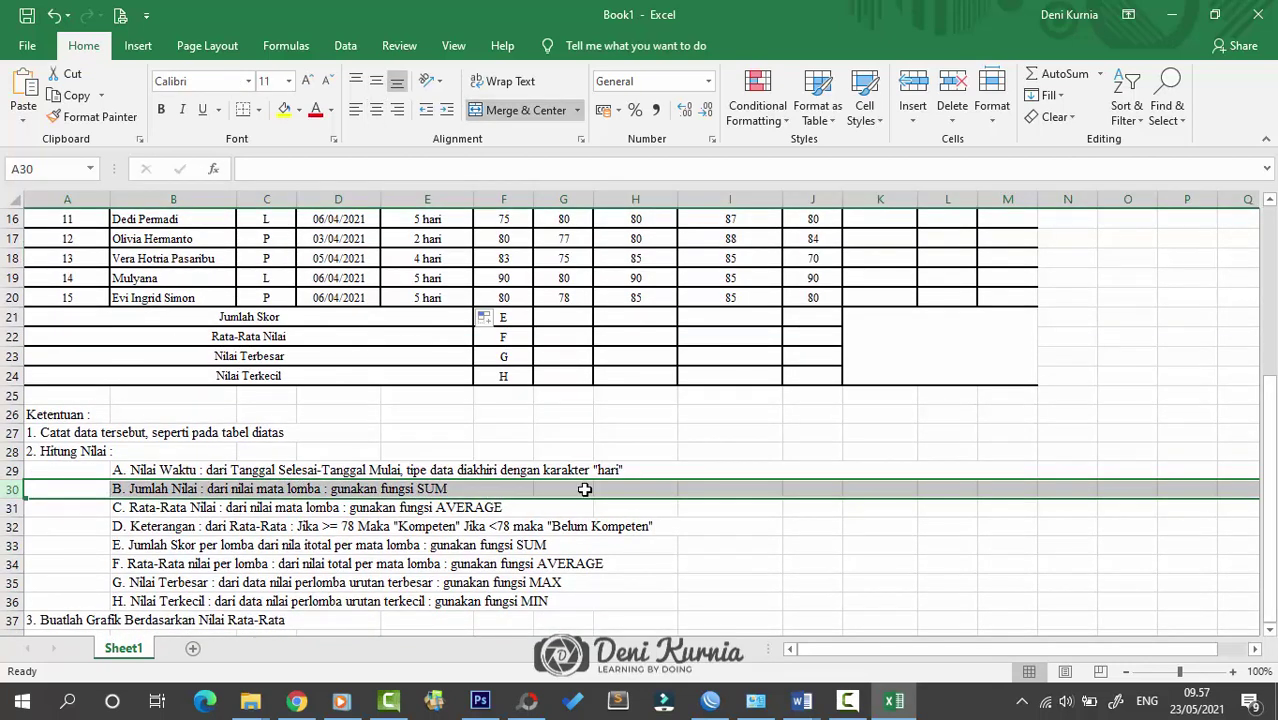
pyautogui.scroll(4, 600, 485)
pyautogui.scroll(1, 835, 397)
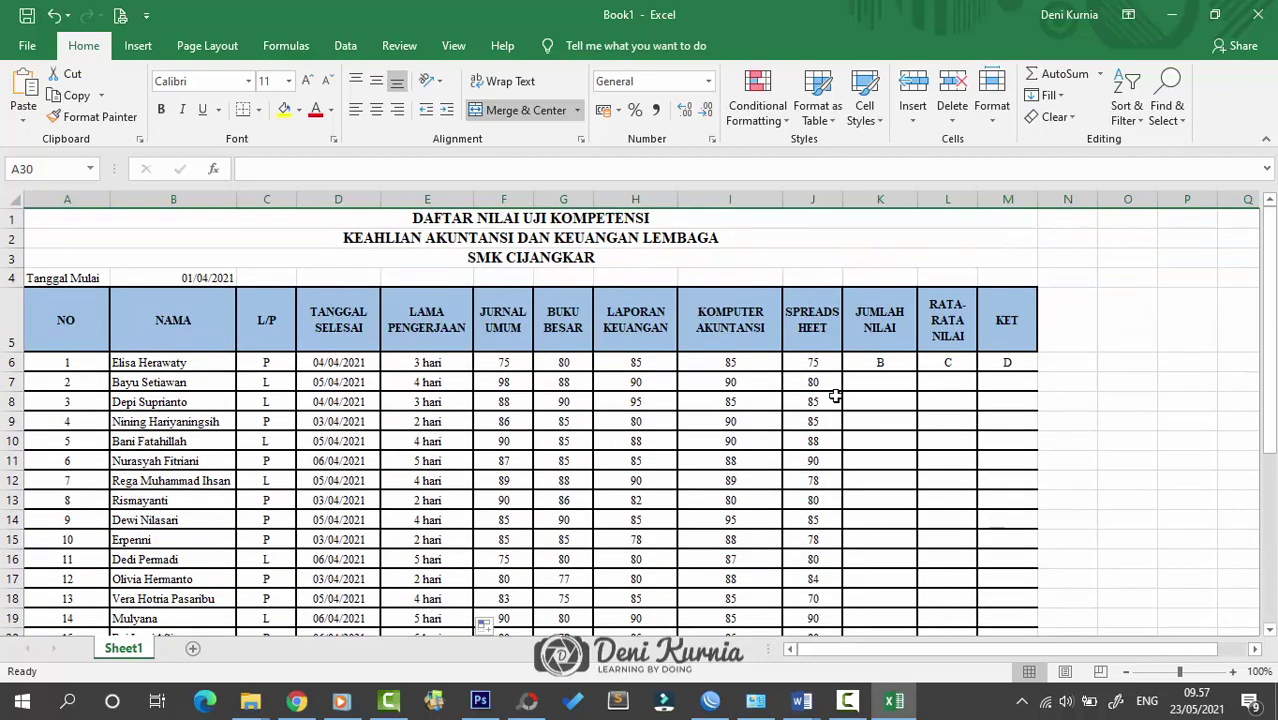
pyautogui.click(889, 360)
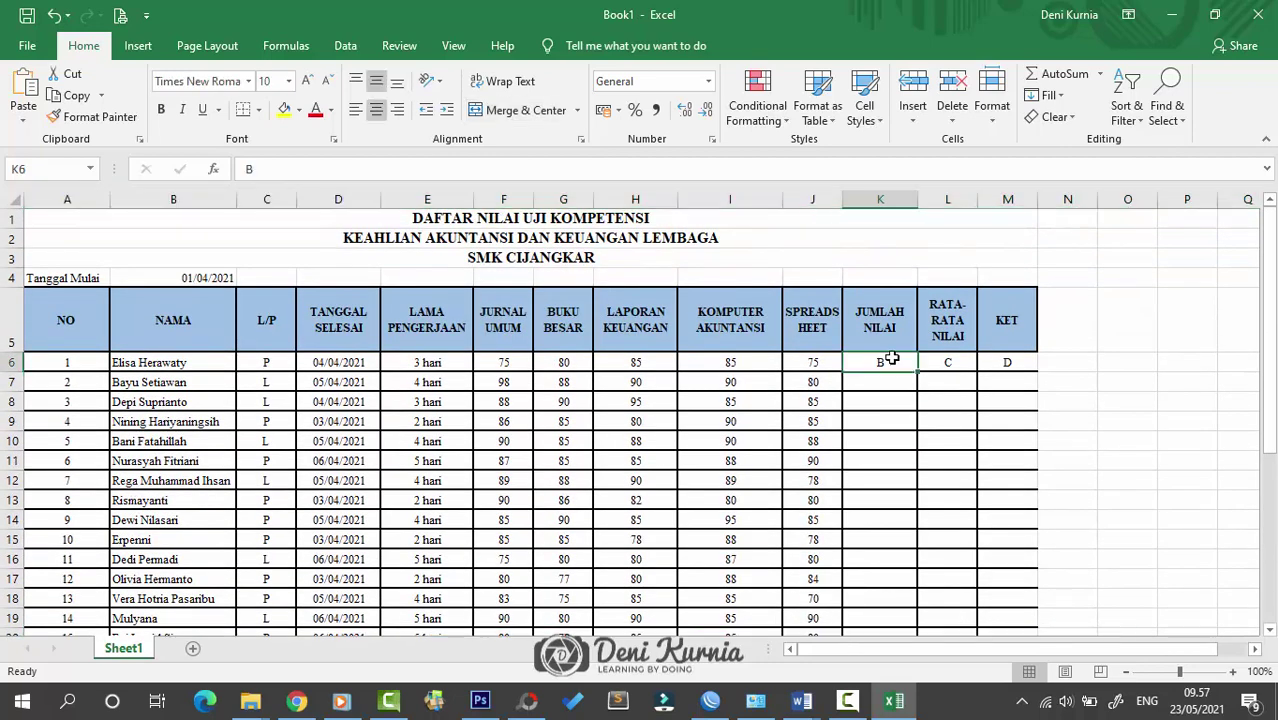
pyautogui.write('=sum')
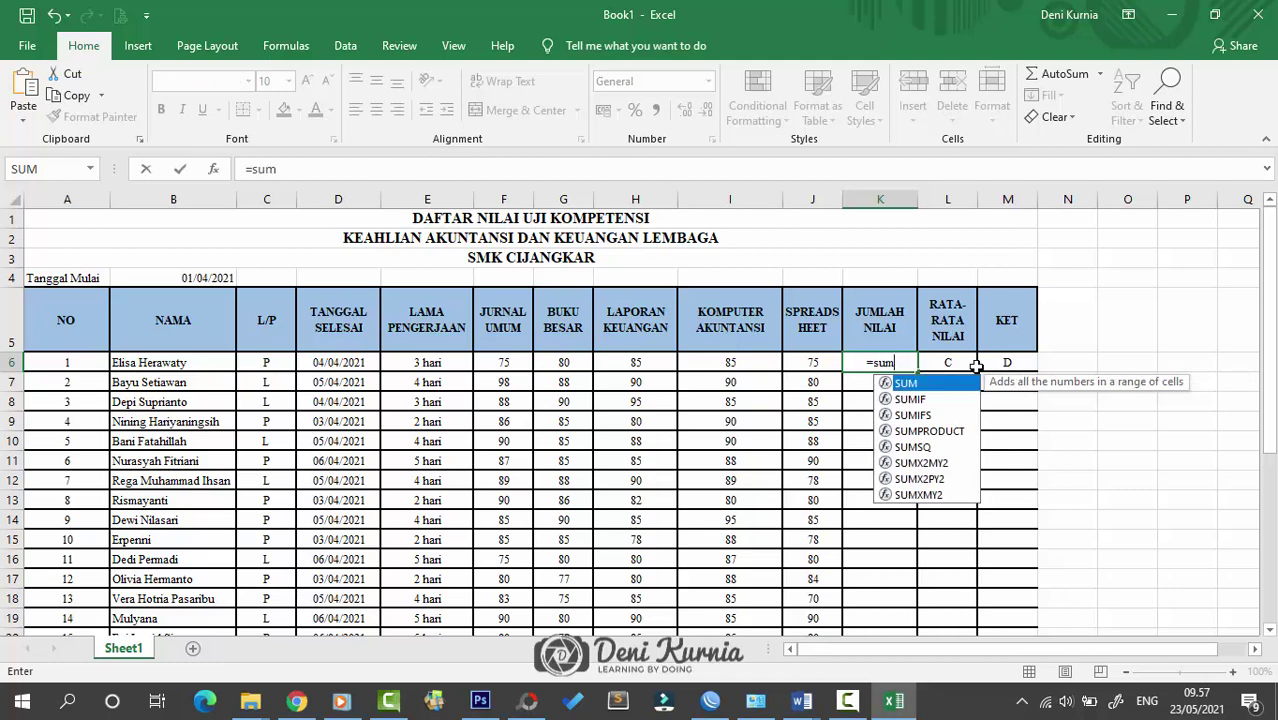
pyautogui.write('(')
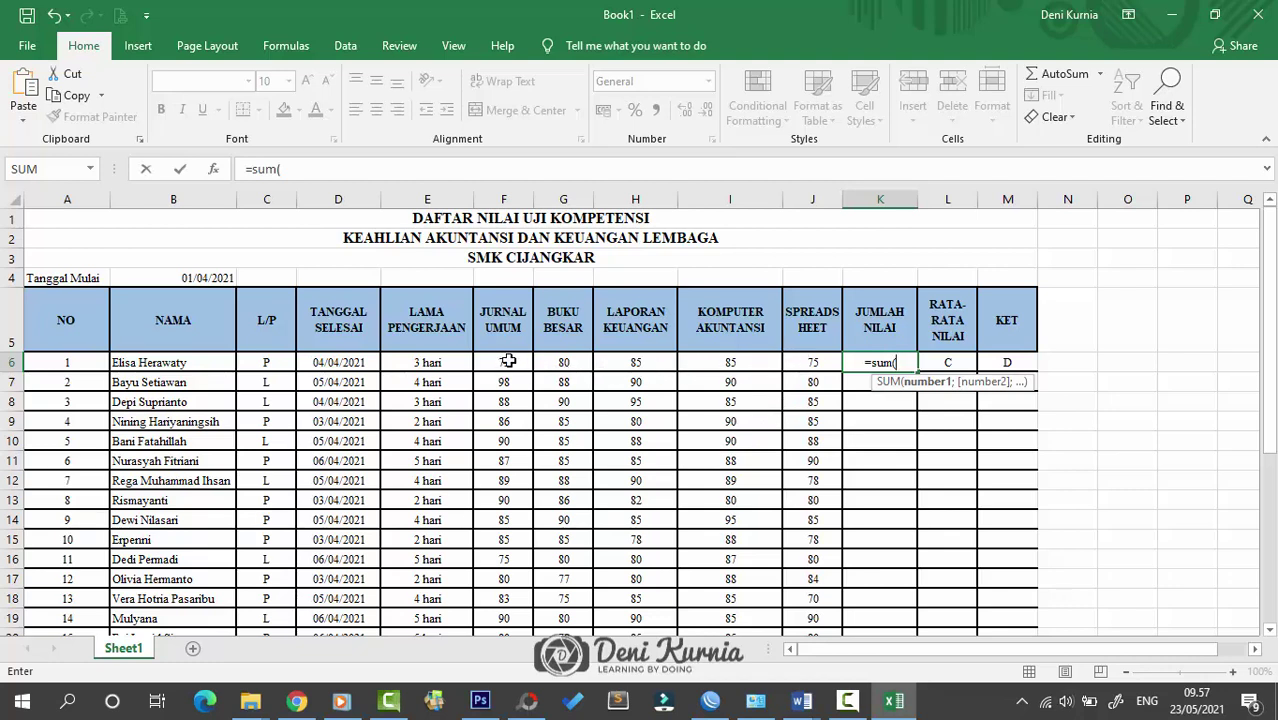
pyautogui.moveTo(499, 363); pyautogui.dragTo(807, 362)
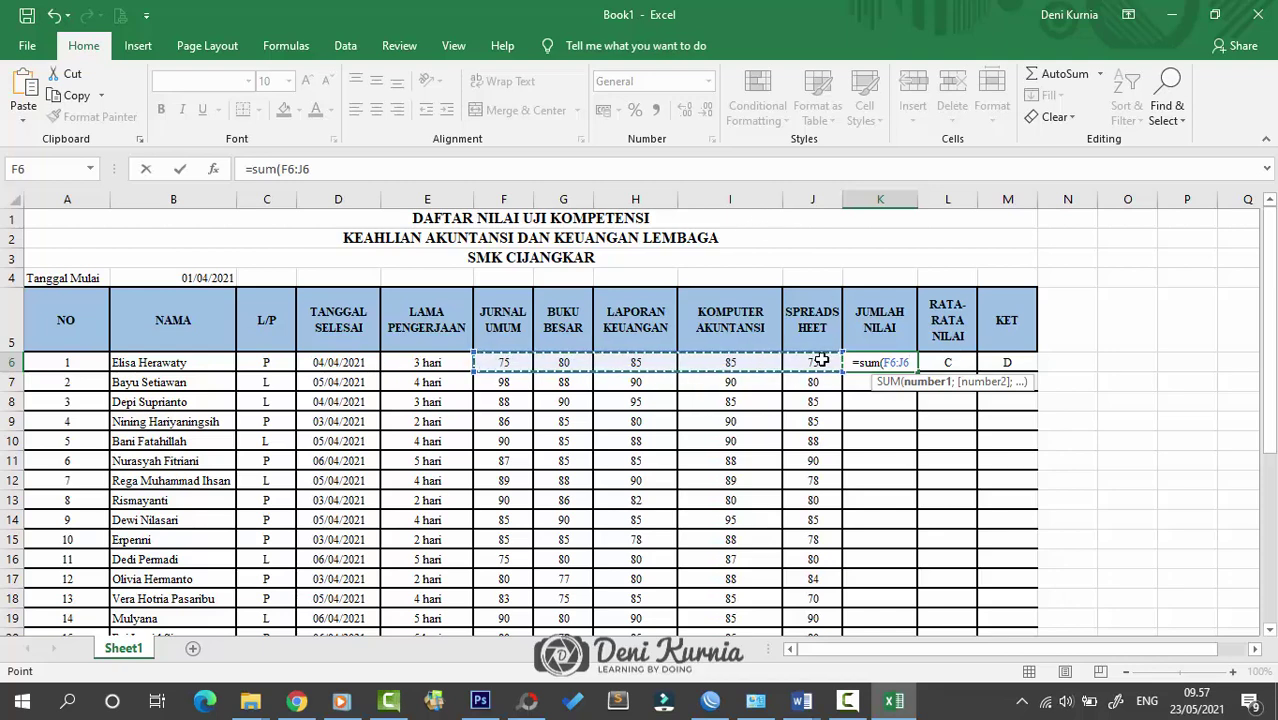
pyautogui.write(')')
pyautogui.press('Return')
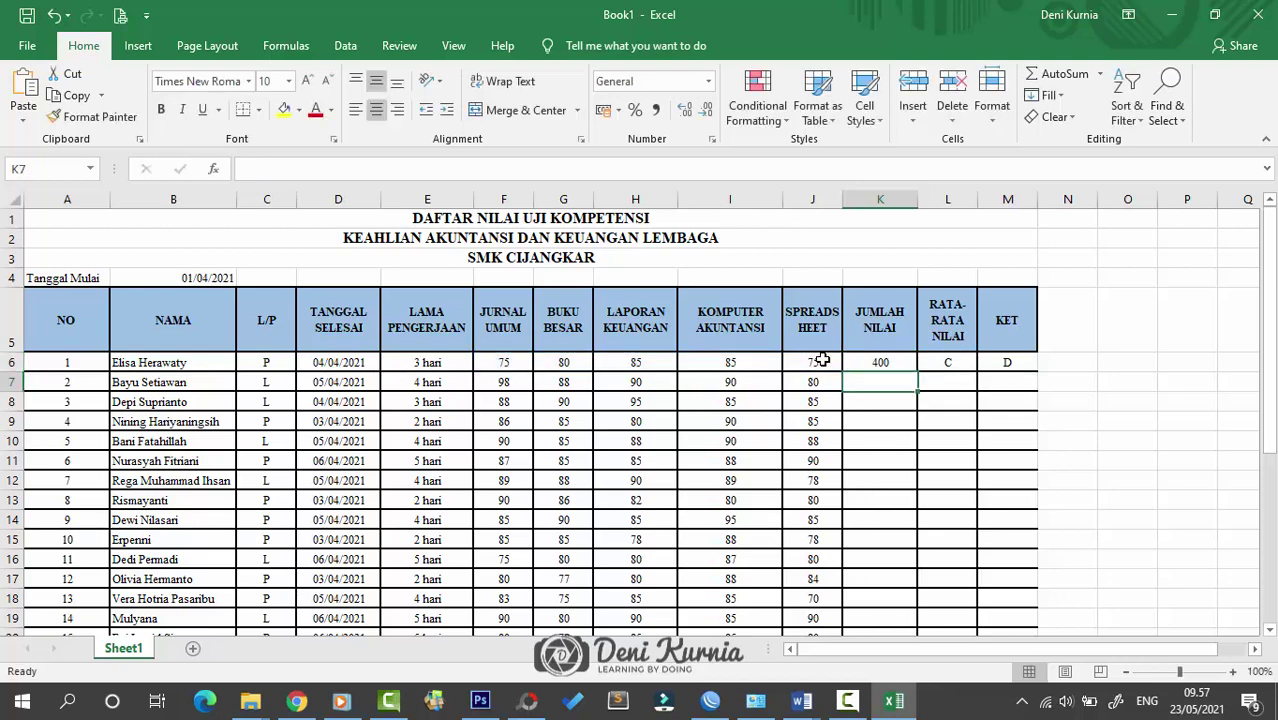
# Step: Fill the SUM formula from K6 down the JUMLAH NILAI column through K20
pyautogui.click(870, 363)
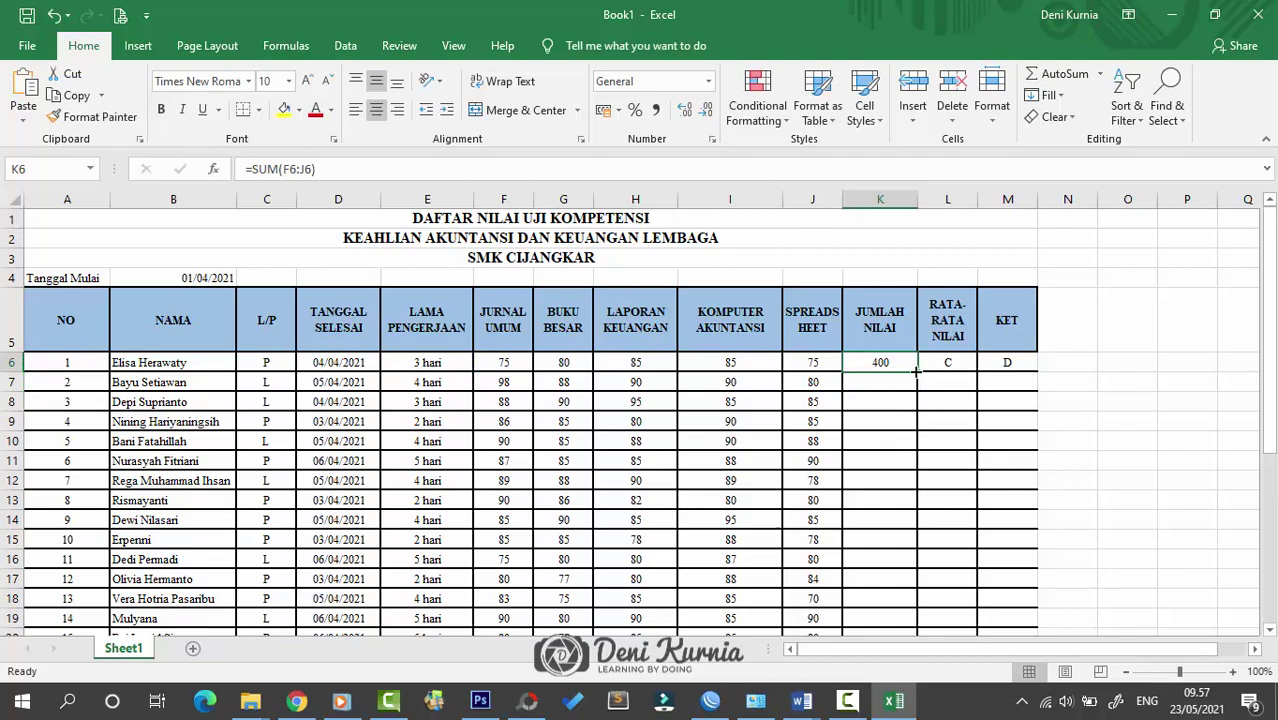
pyautogui.moveTo(916, 370); pyautogui.dragTo(903, 580)
pyautogui.click(968, 440)
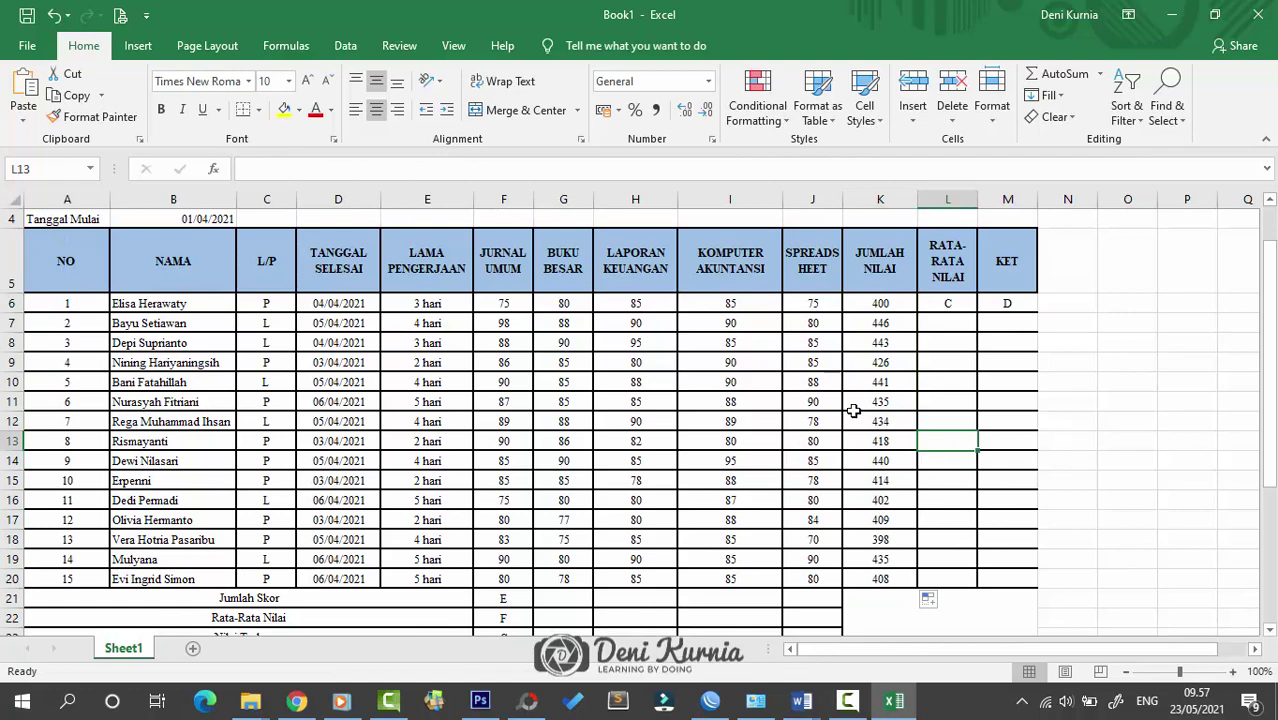
# Step: Read requirement C in the Ketentuan list for the RATA-RATA NILAI column and return to the table's first student row
pyautogui.click(955, 311)
pyautogui.scroll(-4, 693, 449)
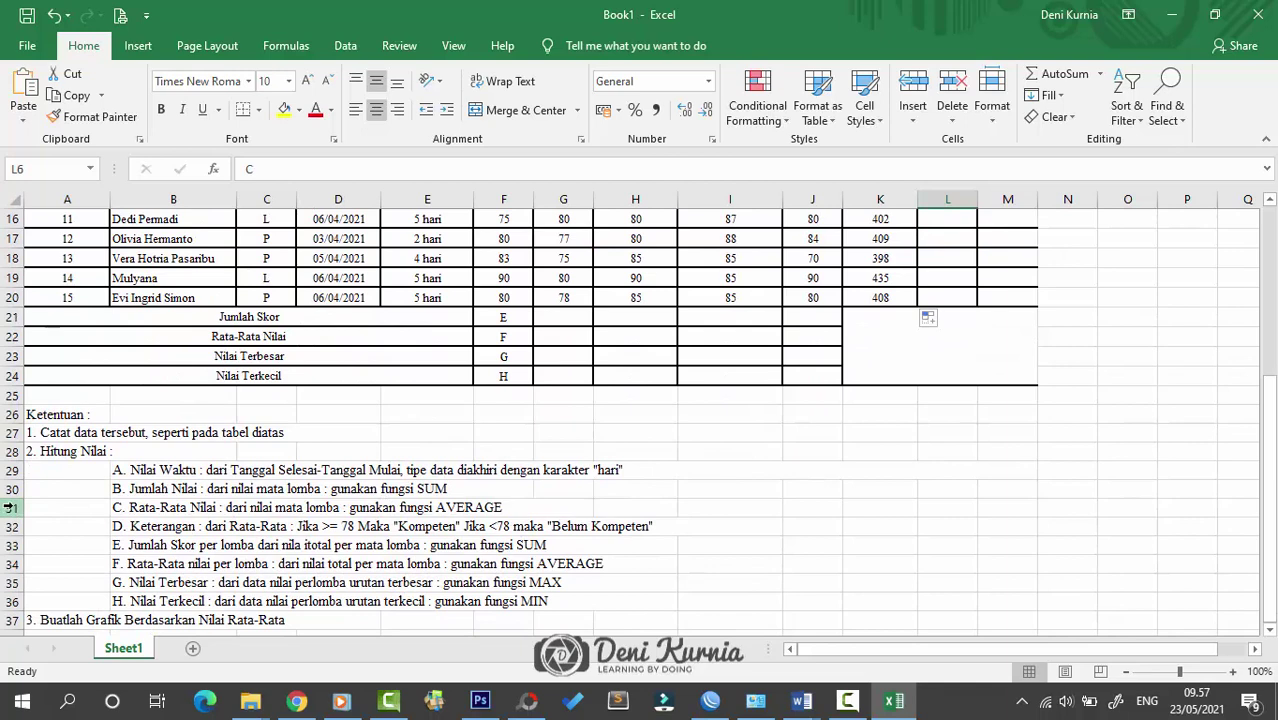
pyautogui.click(8, 507)
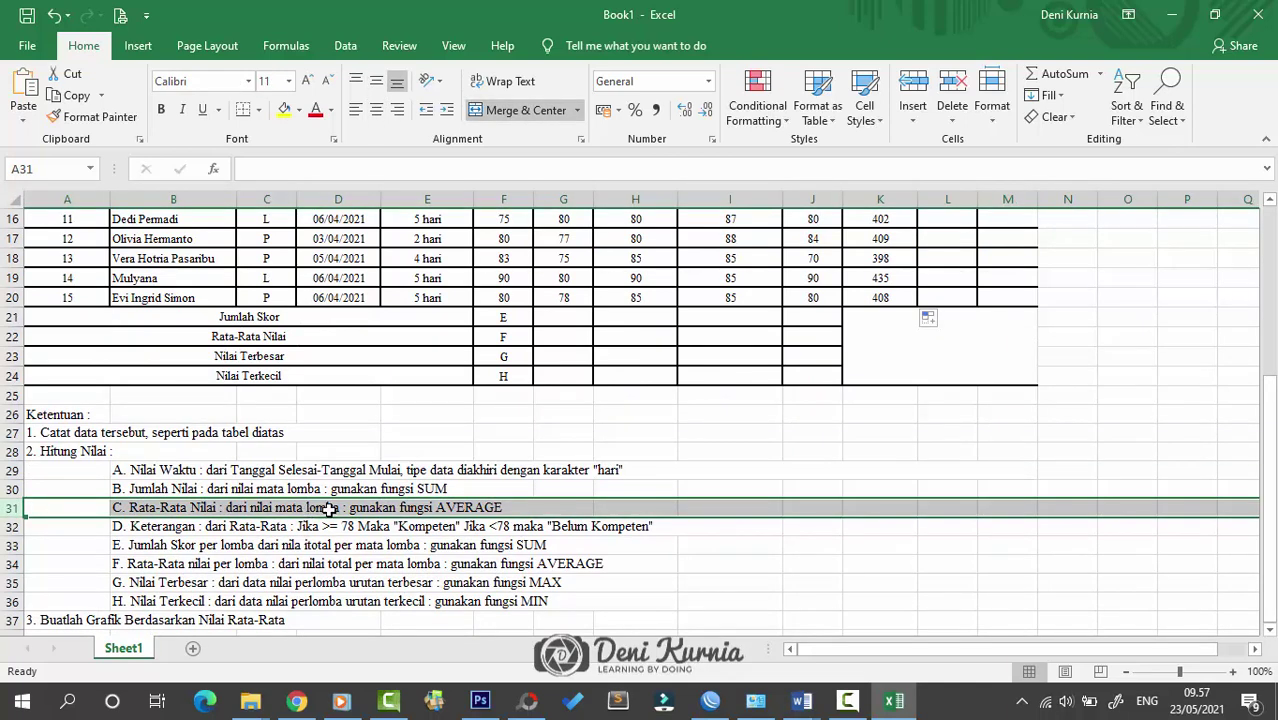
pyautogui.scroll(5, 805, 409)
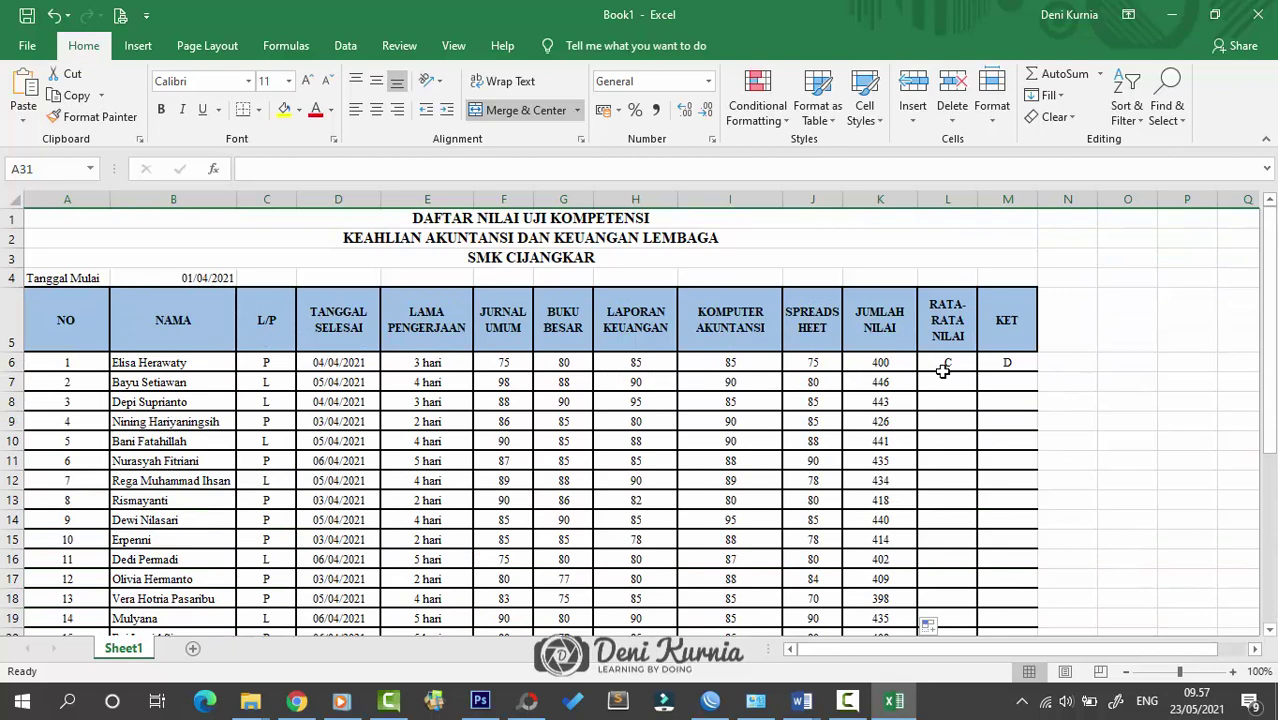
# Step: Enter =AVERAGE(F6:J6) in L6 for the first student's RATA-RATA NILAI
pyautogui.scroll(-5, 900, 390)
pyautogui.scroll(5, 707, 408)
pyautogui.click(945, 362)
pyautogui.write('=')
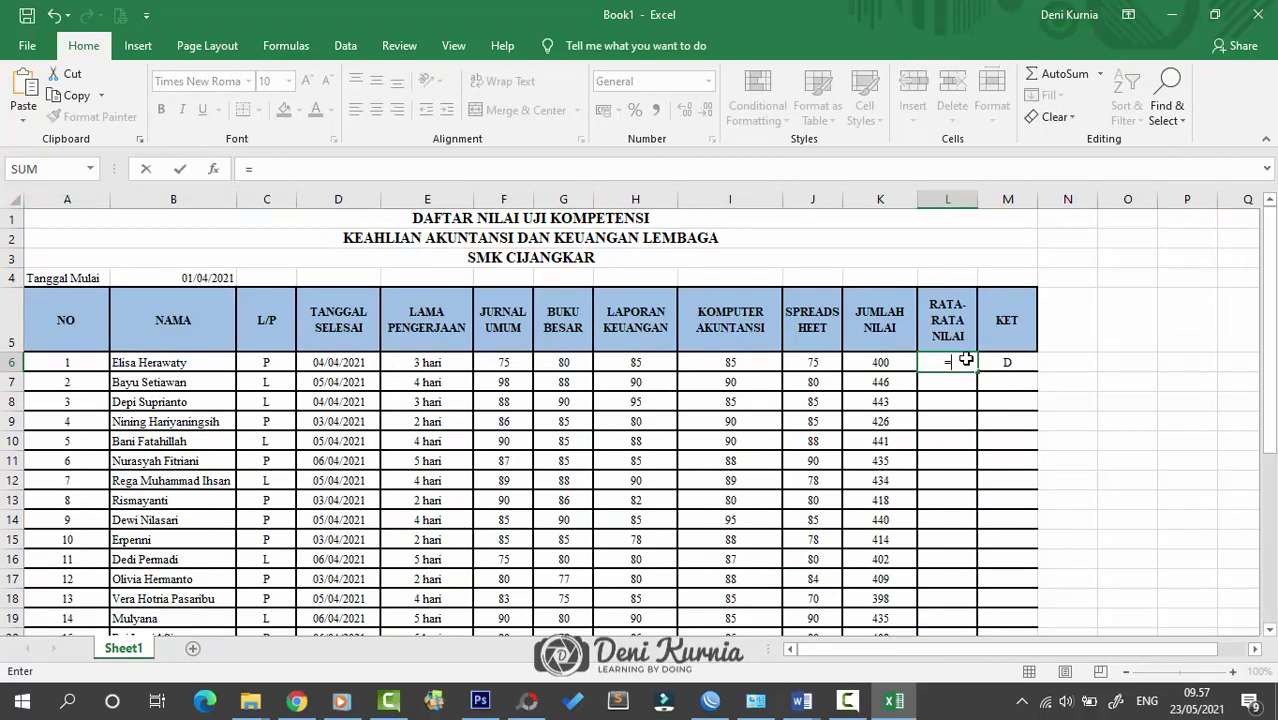
pyautogui.write('averag')
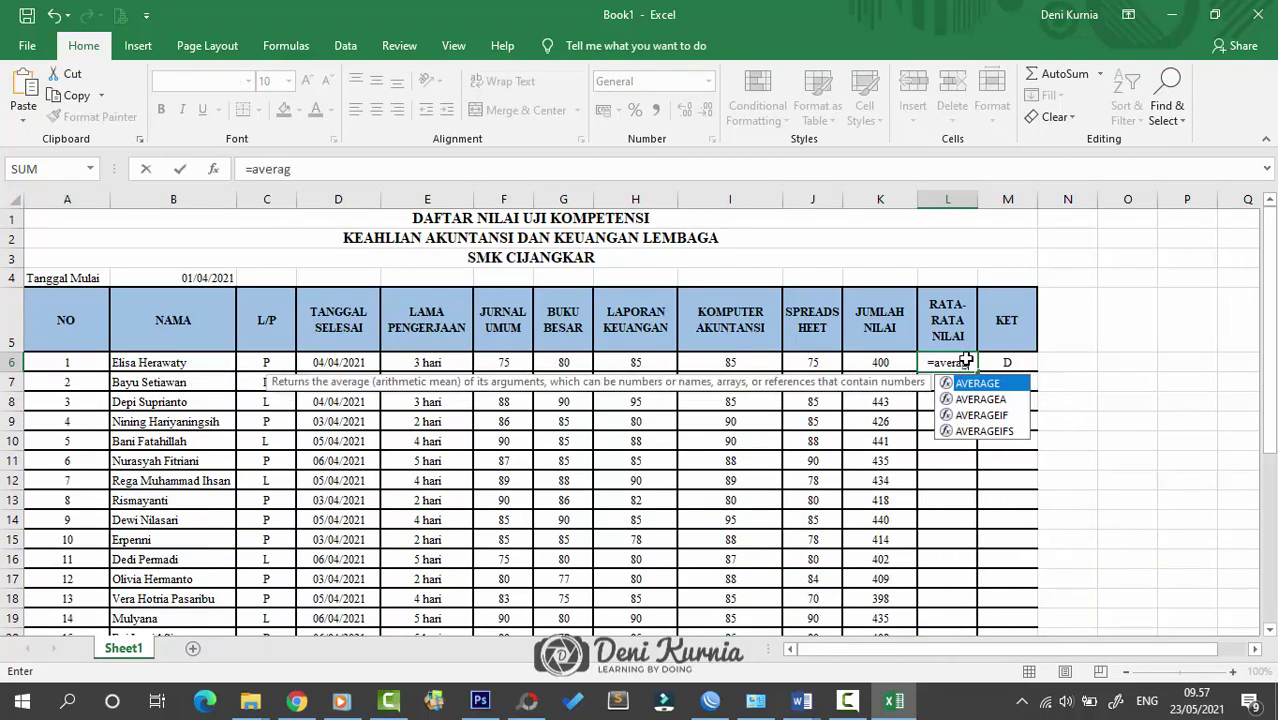
pyautogui.write('e(')
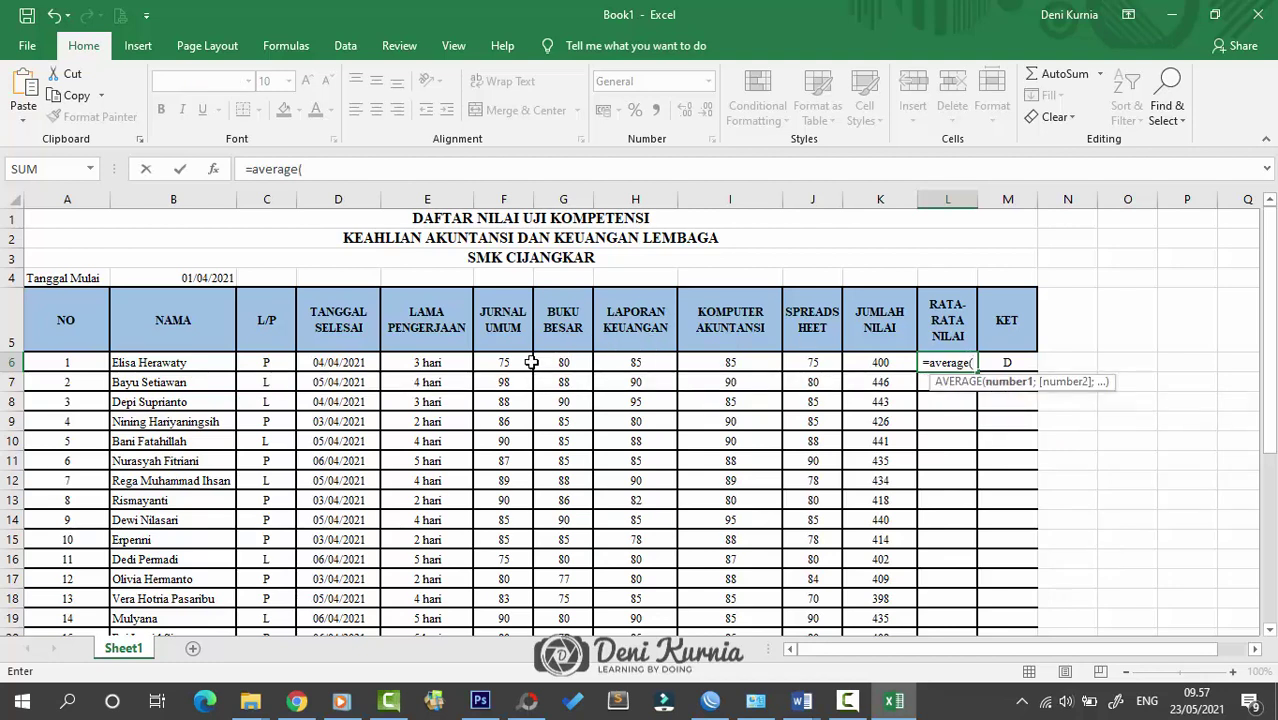
pyautogui.moveTo(503, 366); pyautogui.dragTo(803, 358)
pyautogui.press('Return')
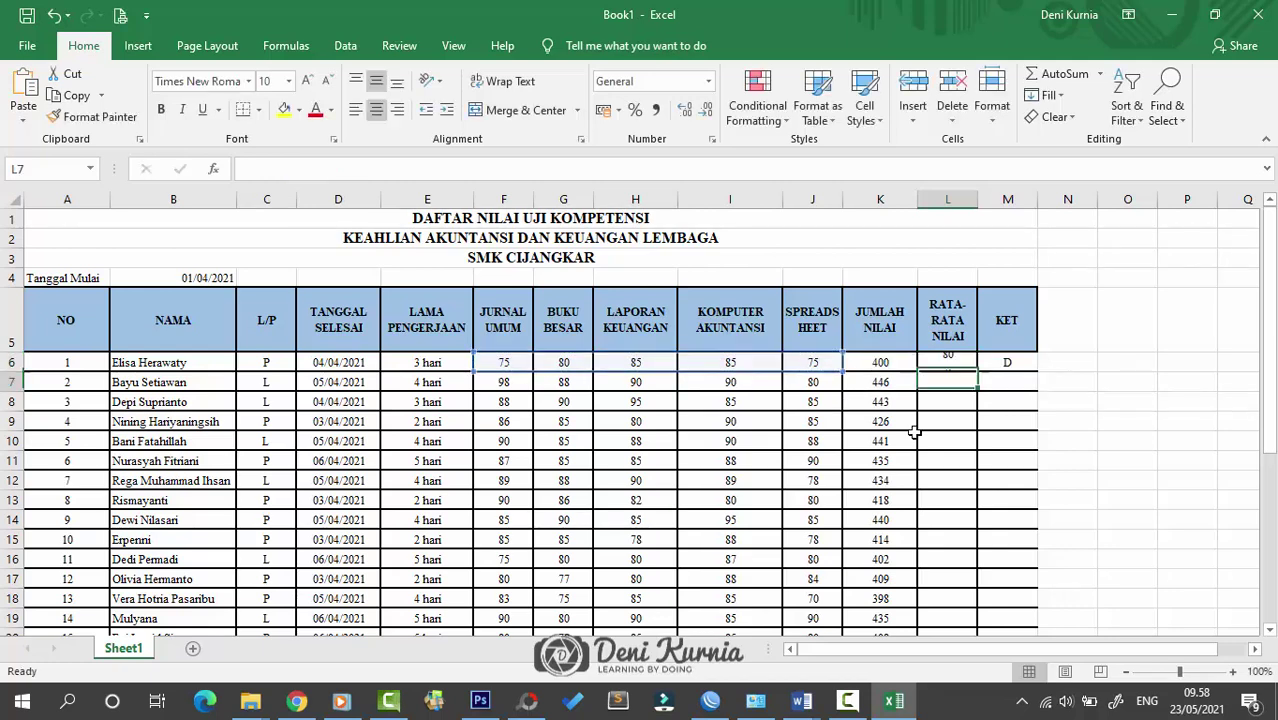
# Step: Fill the AVERAGE formula from L6 down the RATA-RATA NILAI column through L20
pyautogui.click(958, 365)
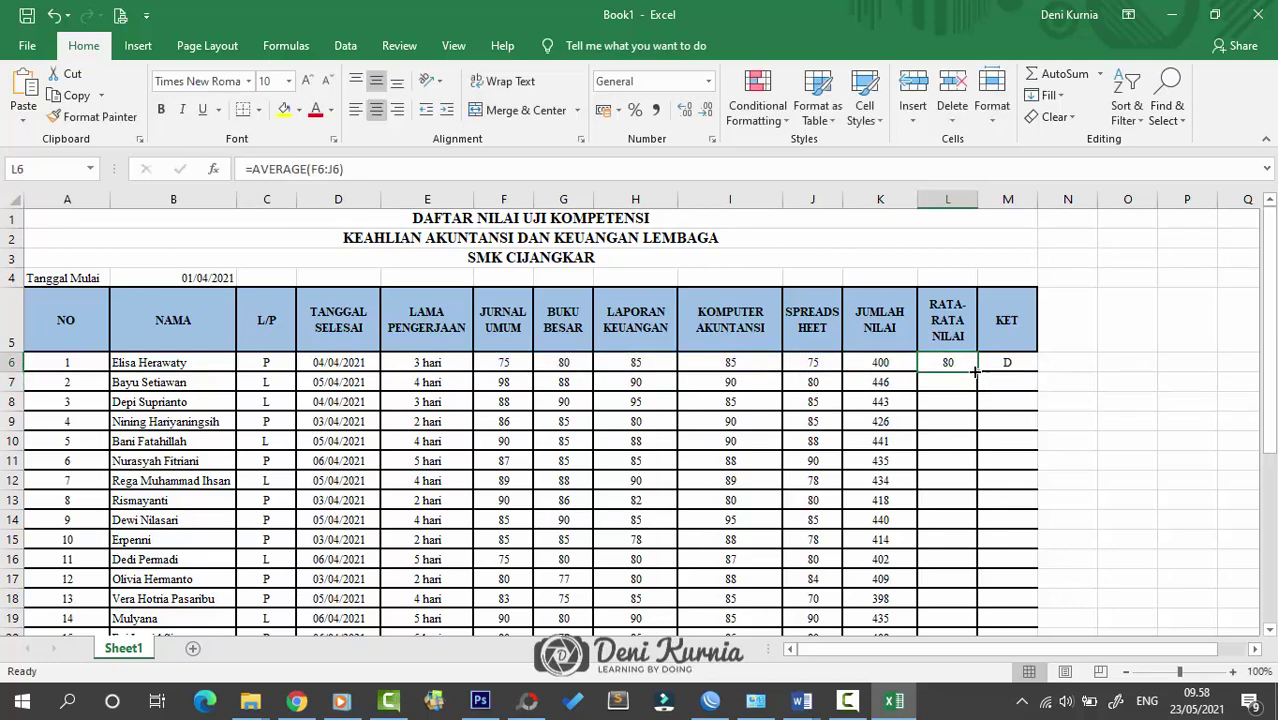
pyautogui.doubleClick(977, 371)
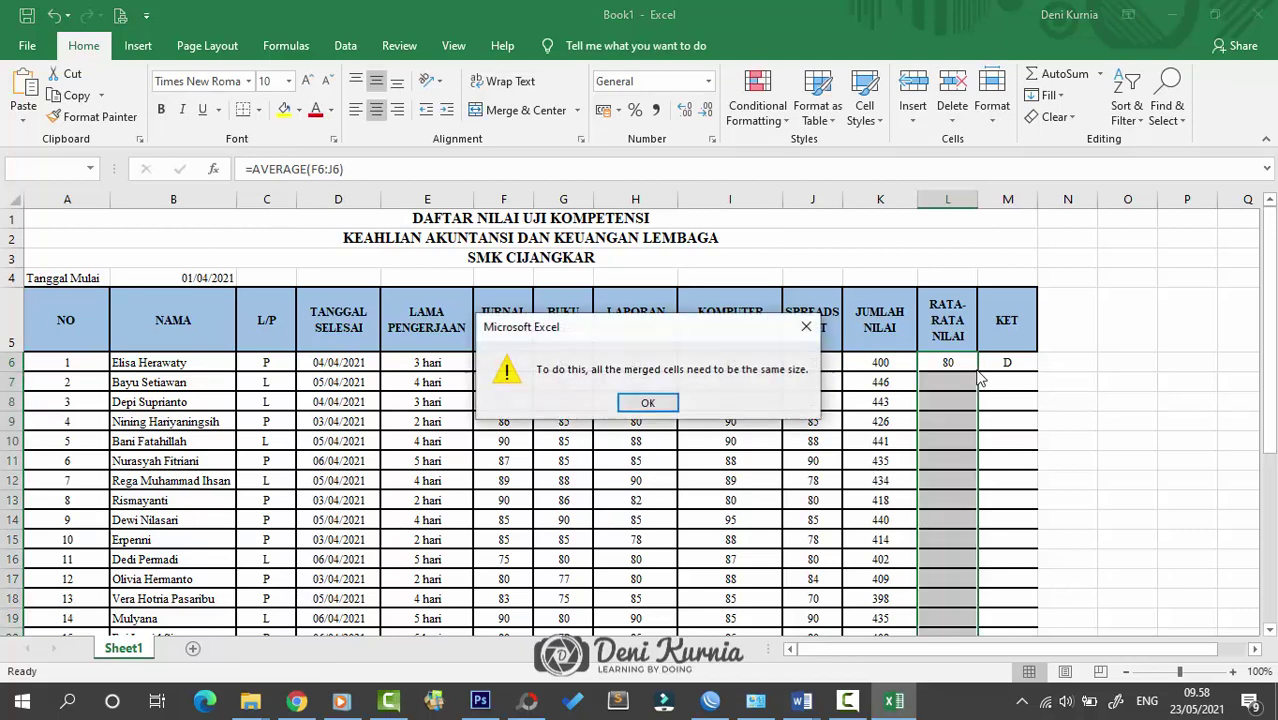
pyautogui.click(650, 404)
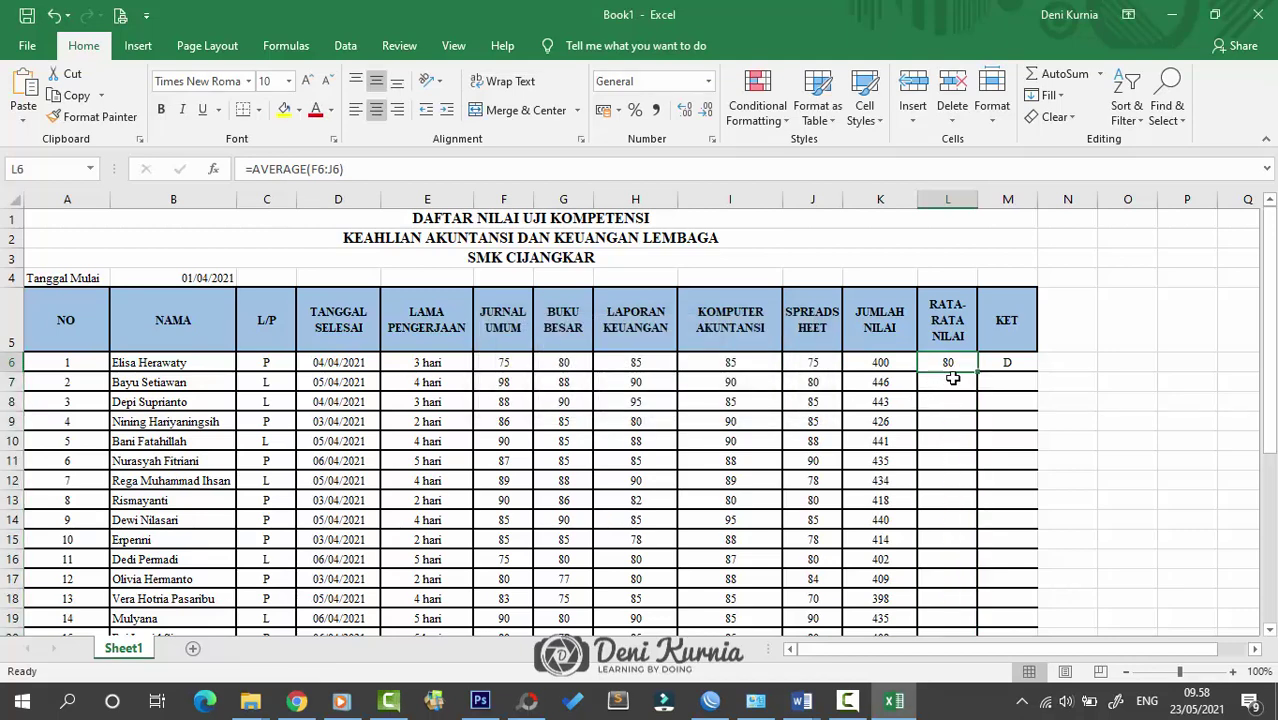
pyautogui.moveTo(981, 371); pyautogui.dragTo(955, 562)
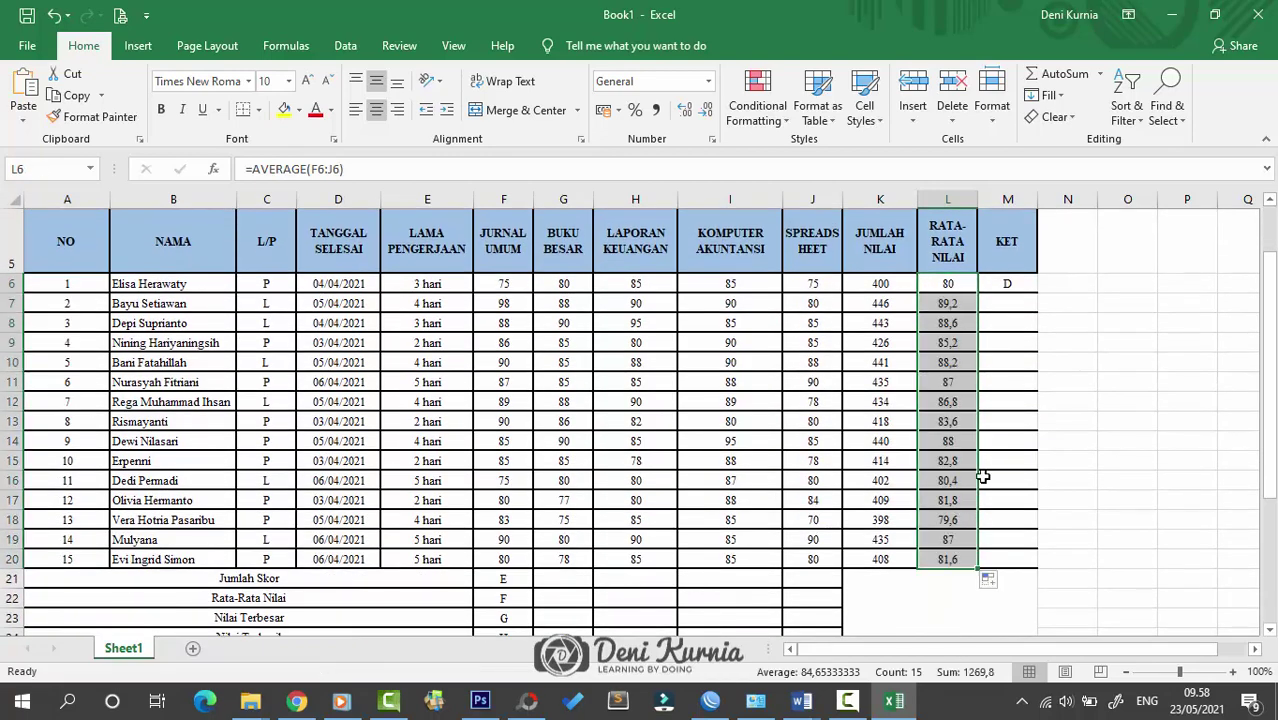
pyautogui.click(948, 518)
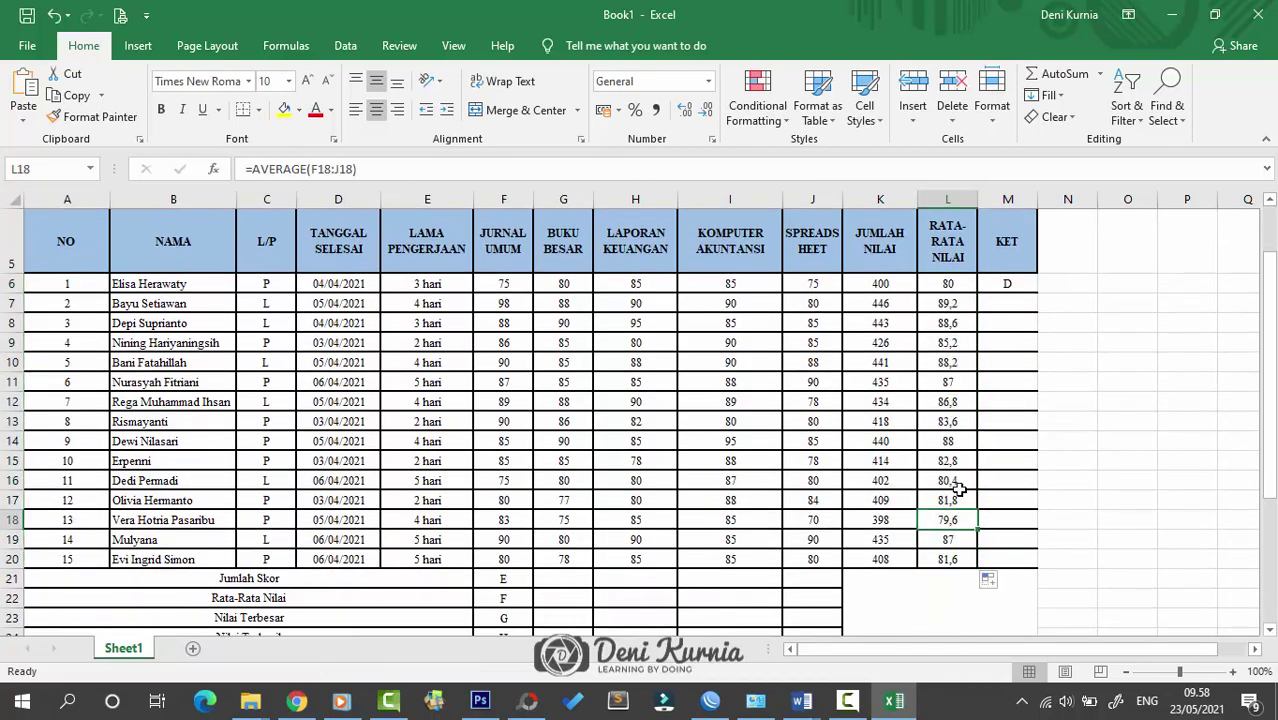
# Step: Read requirement D in the Ketentuan list for the remark rule and select the first student's KET cell, M6
pyautogui.scroll(-4, 940, 463)
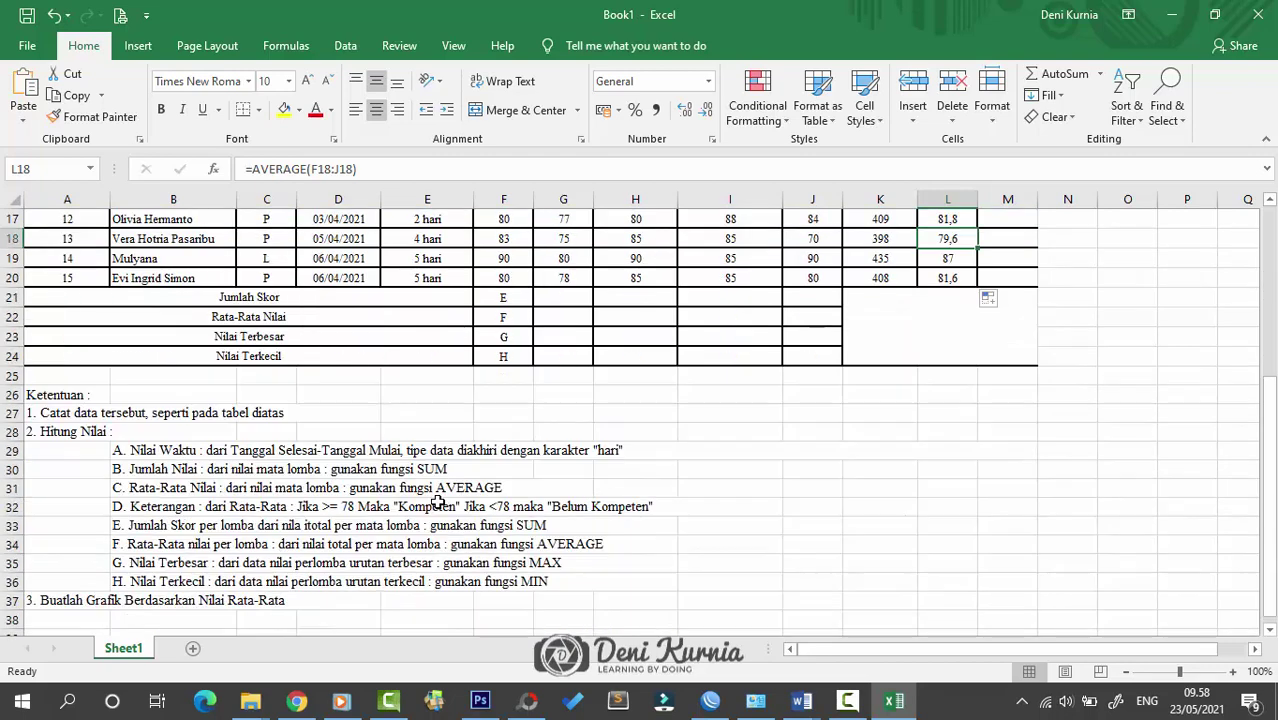
pyautogui.click(12, 506)
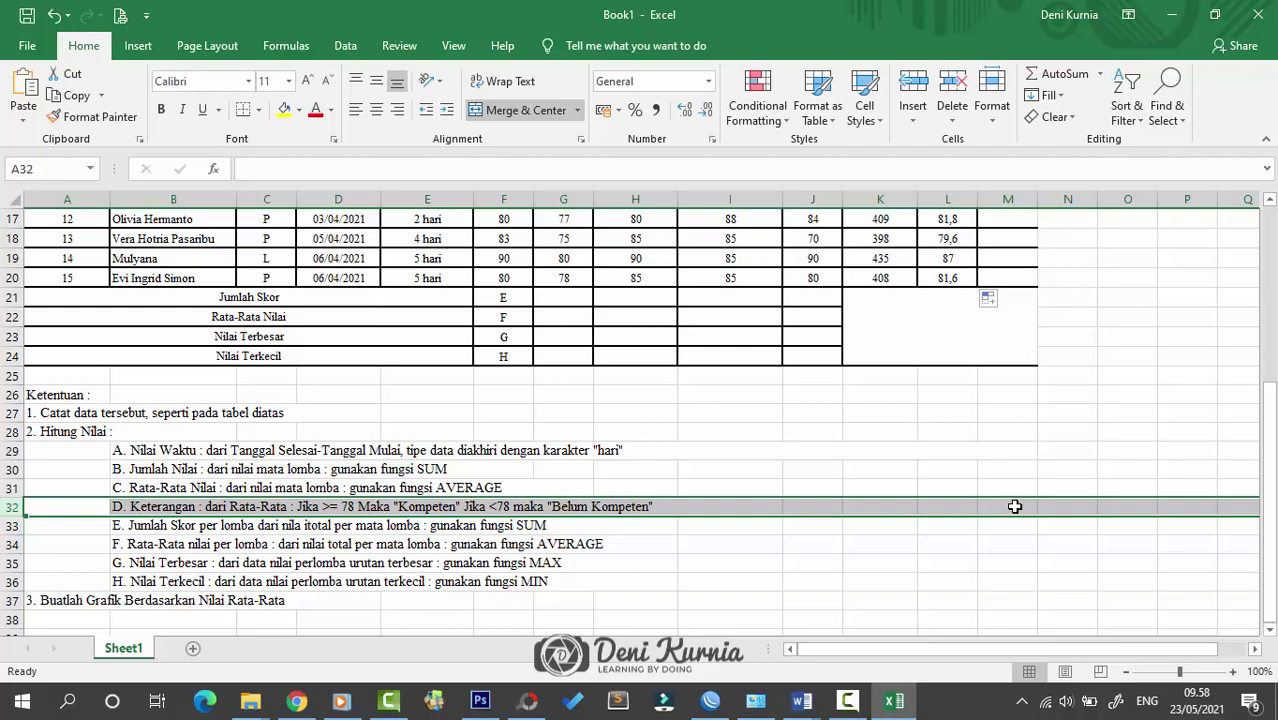
pyautogui.scroll(5, 1015, 506)
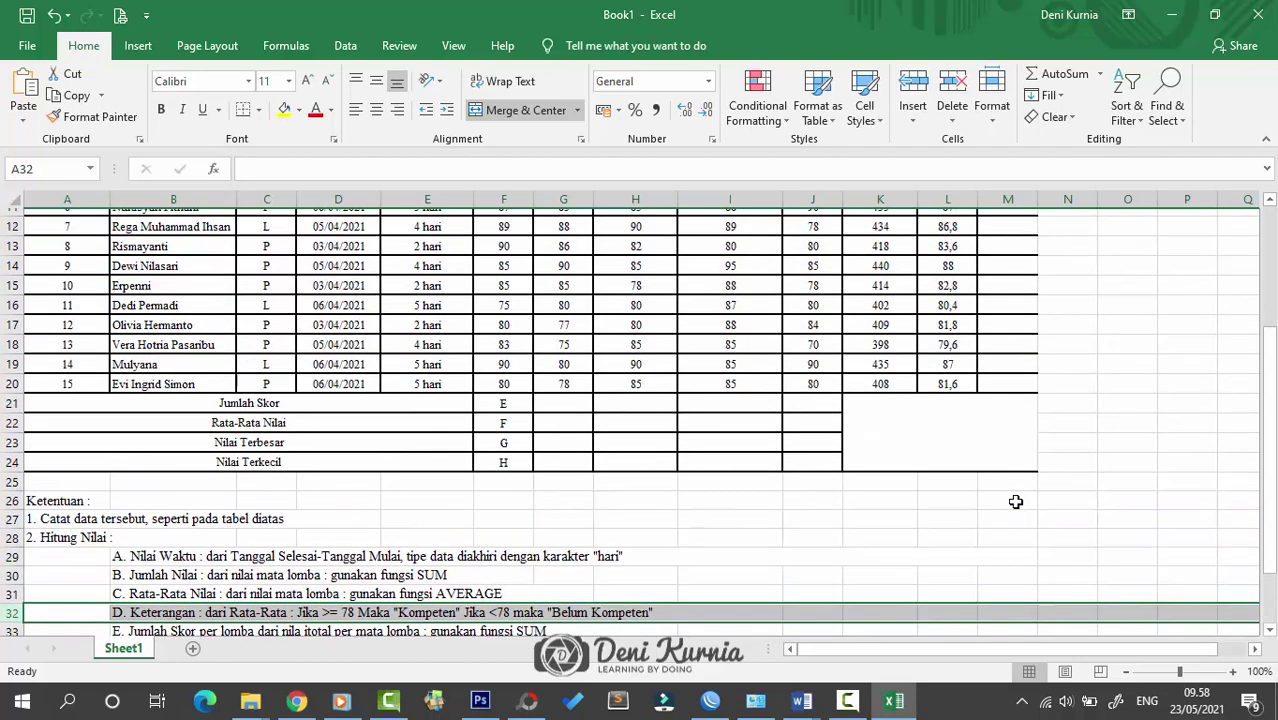
pyautogui.click(1005, 343)
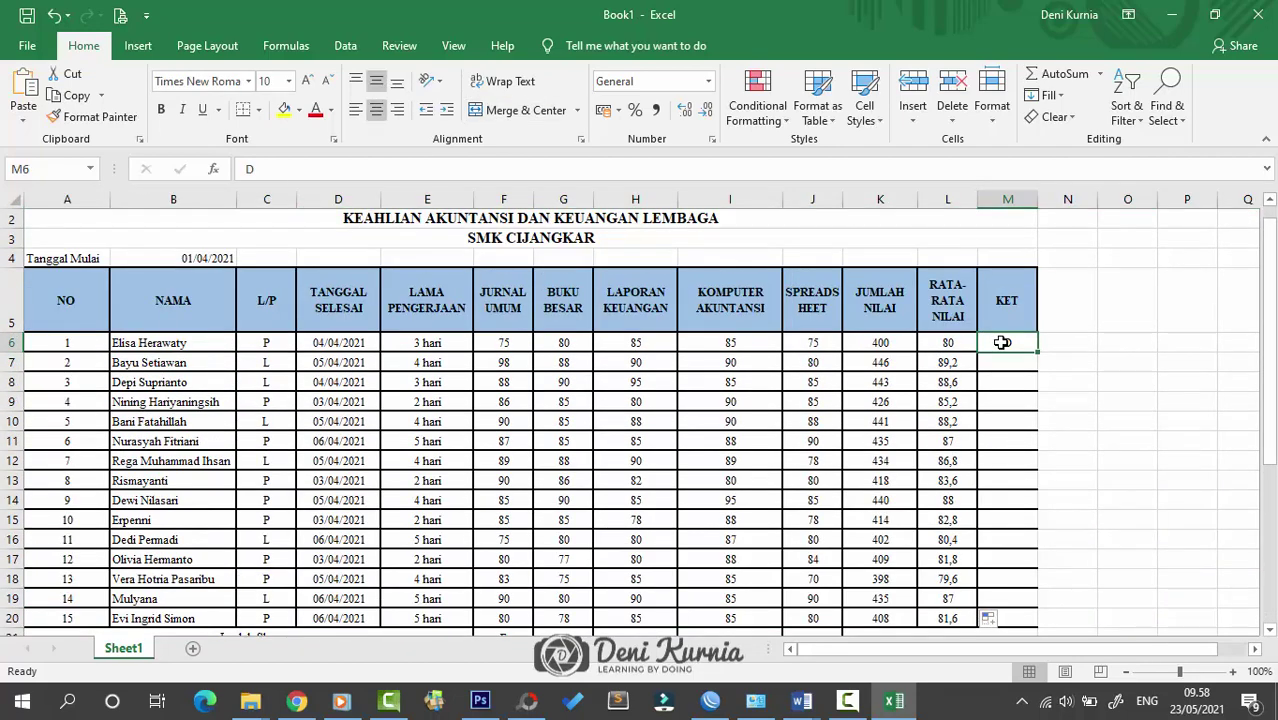
pyautogui.scroll(-5, 1027, 422)
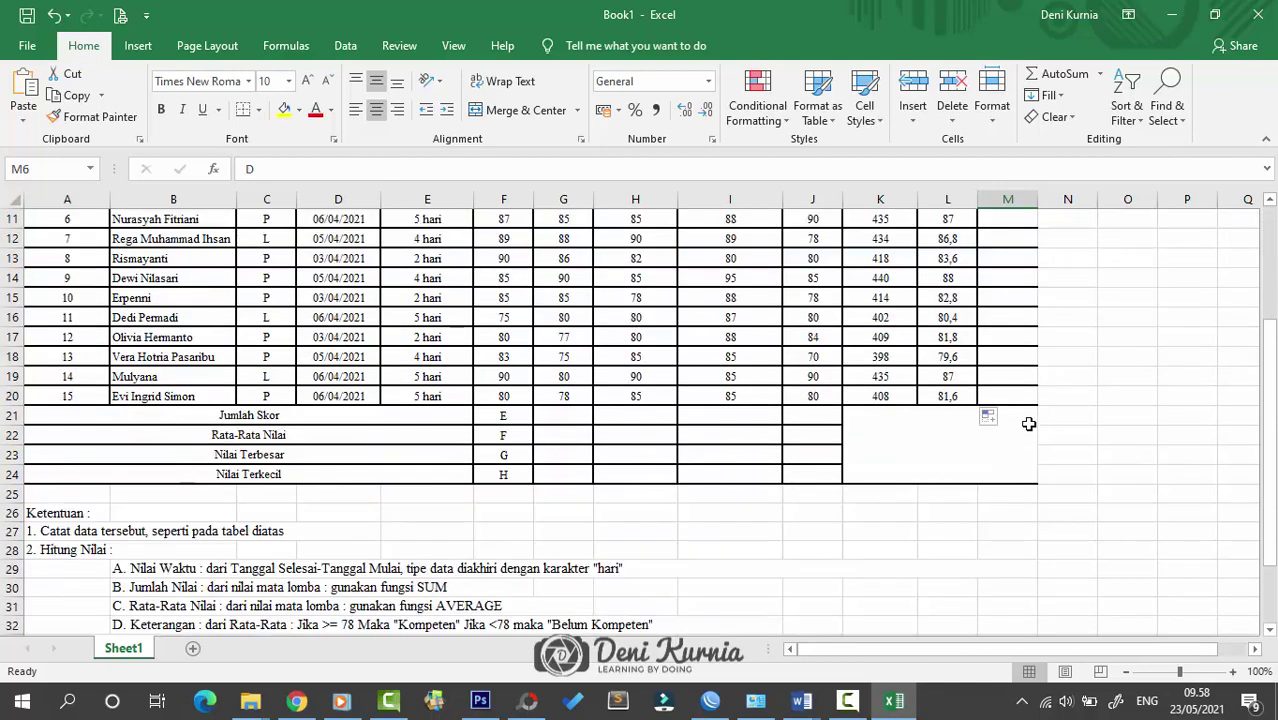
pyautogui.scroll(5, 1027, 422)
pyautogui.scroll(-4, 1032, 414)
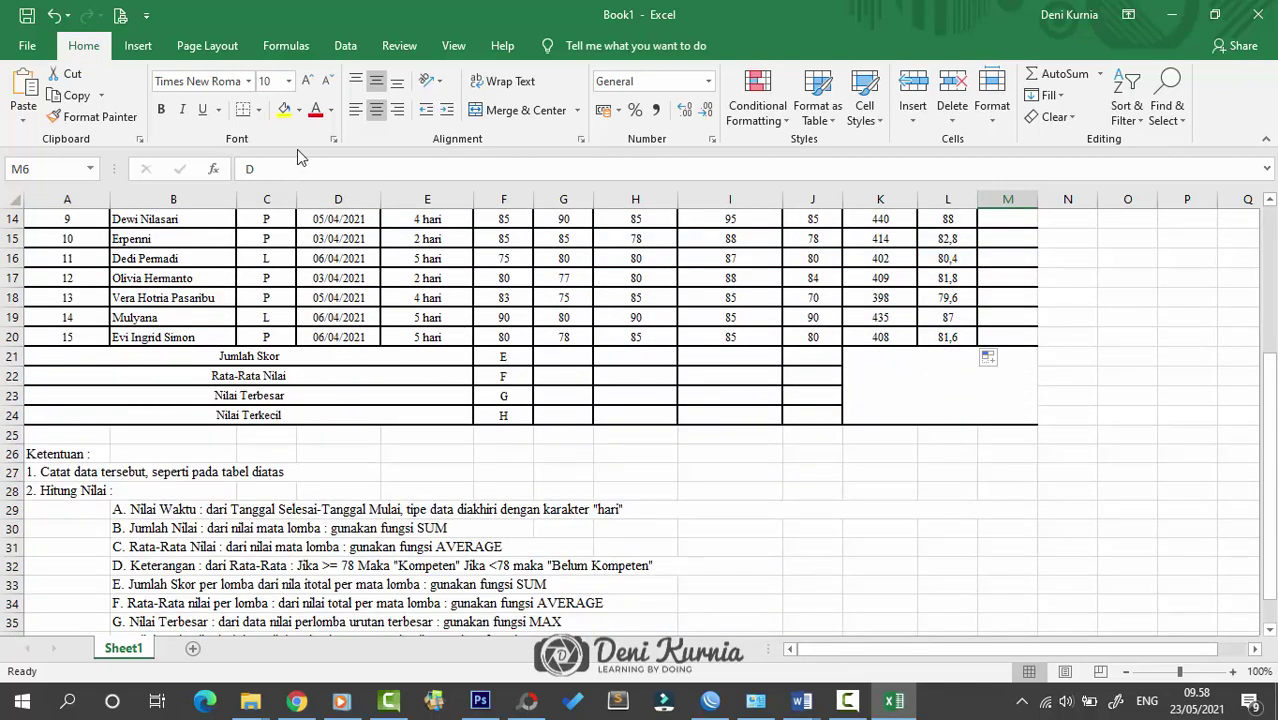
# Step: Replace the placeholder in M6 with =IF(L6>=78;"Kompeten";"Belum Kompeten") for the first student's KET
pyautogui.doubleClick(249, 169)
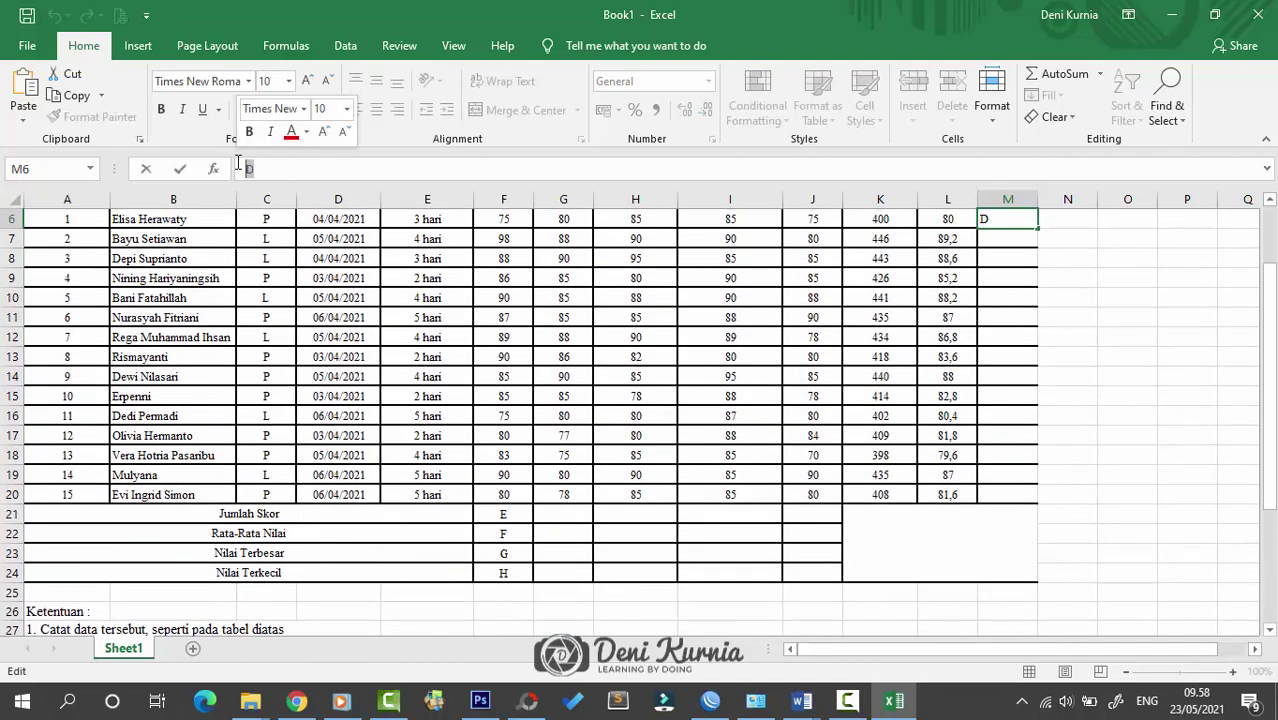
pyautogui.write('=')
pyautogui.scroll(-3, 556, 440)
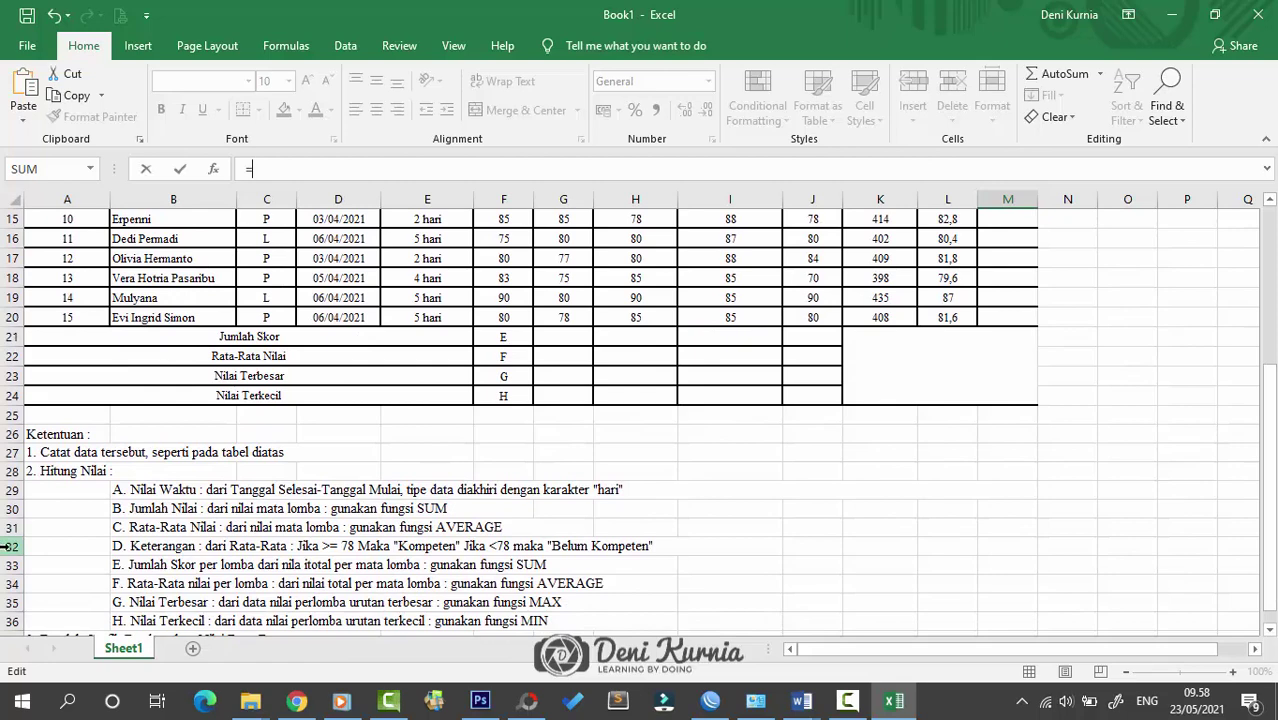
pyautogui.write('I')
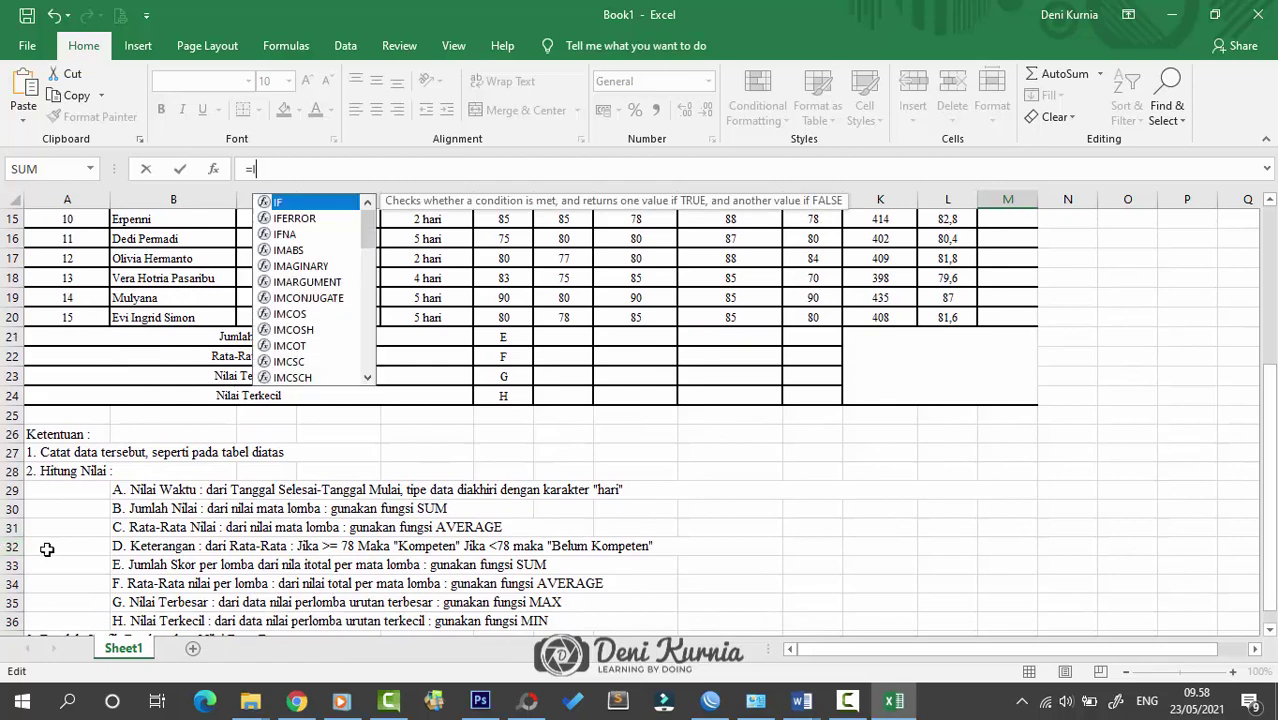
pyautogui.write('F(')
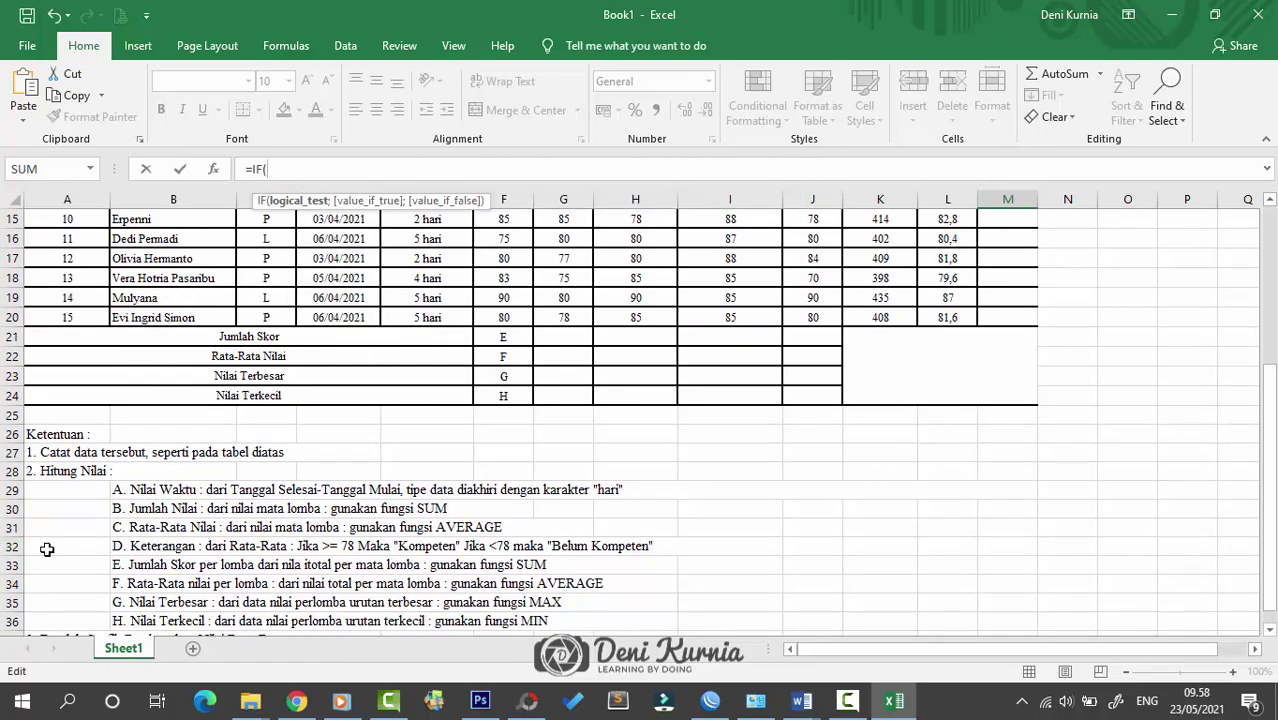
pyautogui.scroll(1, 930, 519)
pyautogui.scroll(4, 930, 519)
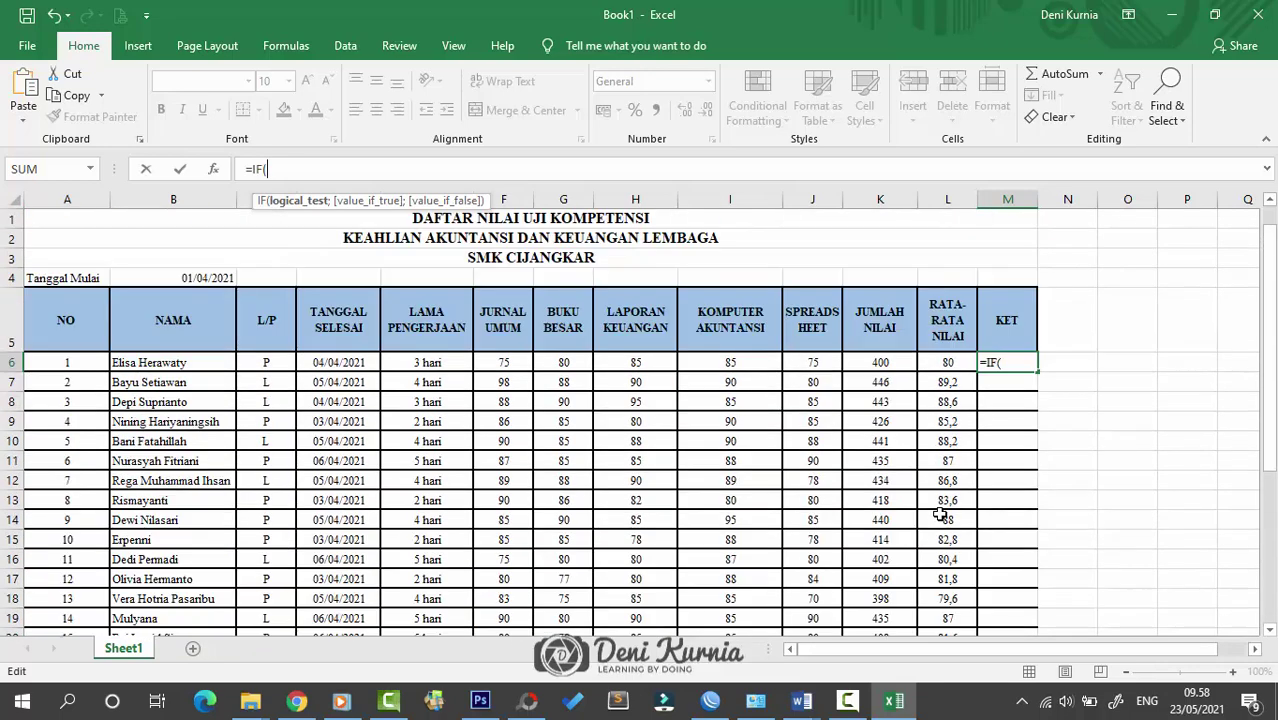
pyautogui.click(943, 362)
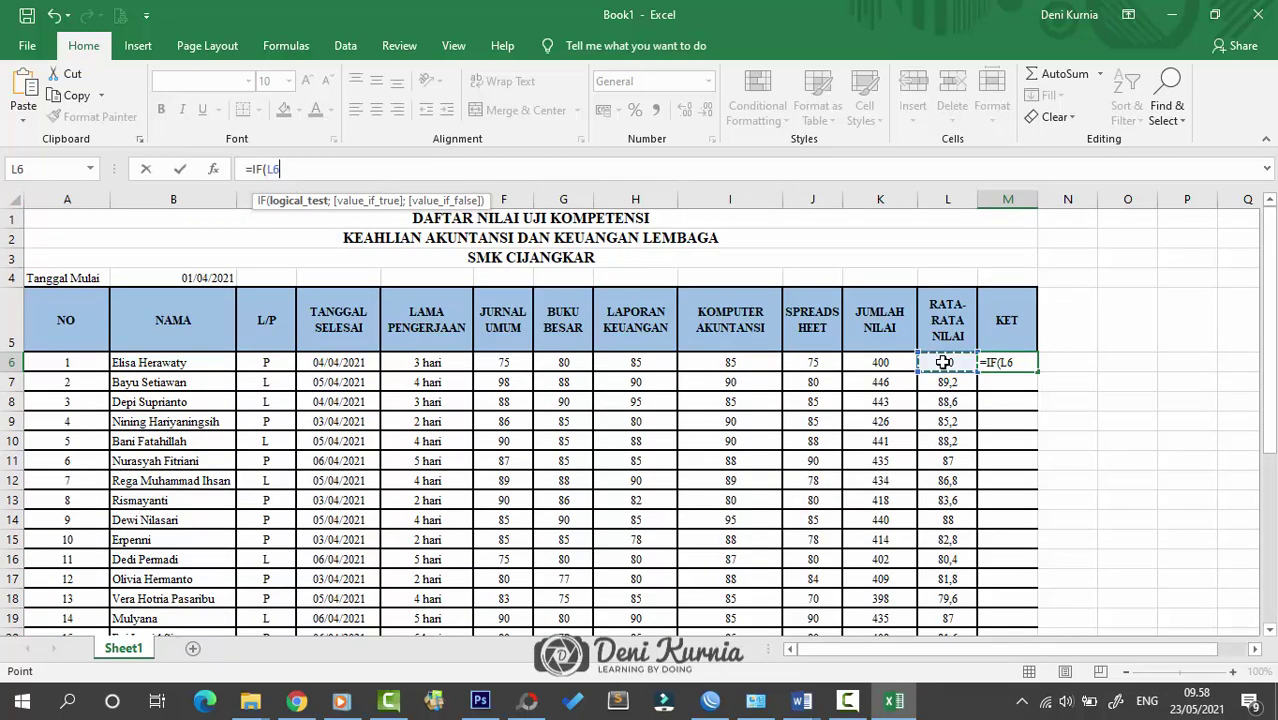
pyautogui.scroll(-4, 487, 407)
pyautogui.scroll(-3, 487, 407)
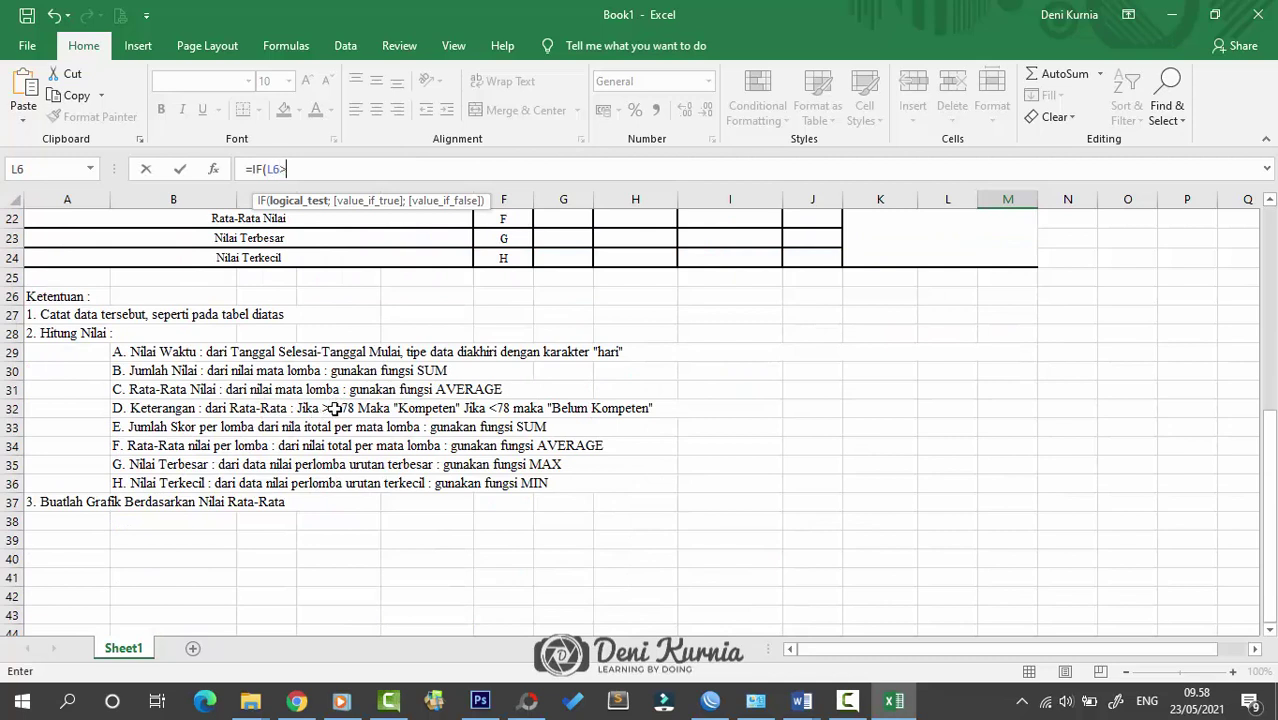
pyautogui.write('>=78;"Kompeten')
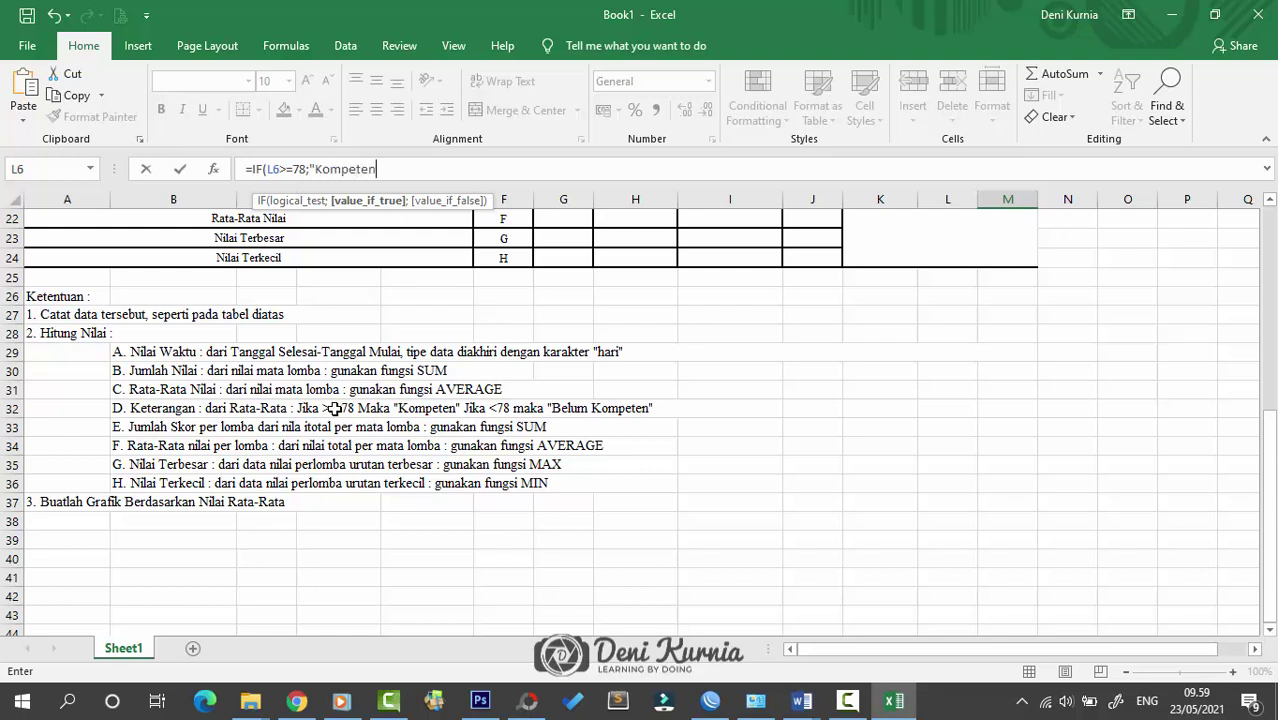
pyautogui.write(';"Belum Kompeten"')
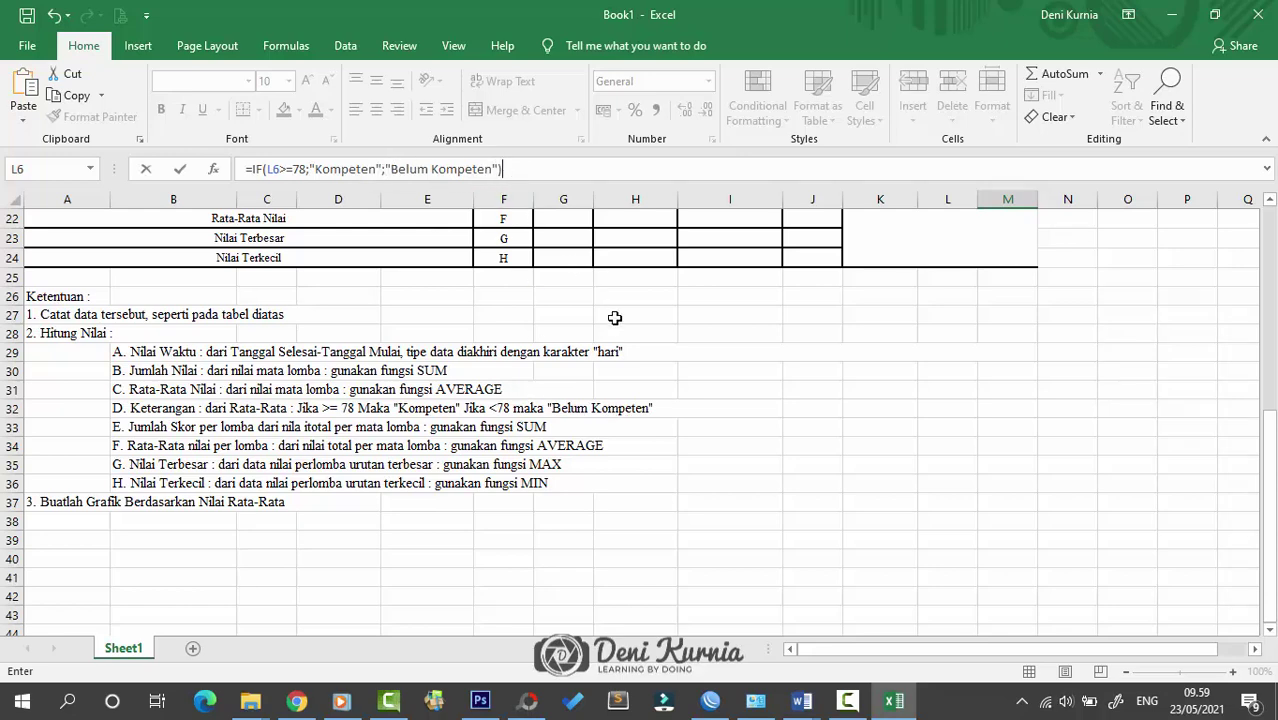
pyautogui.press('Return')
pyautogui.scroll(7, 650, 333)
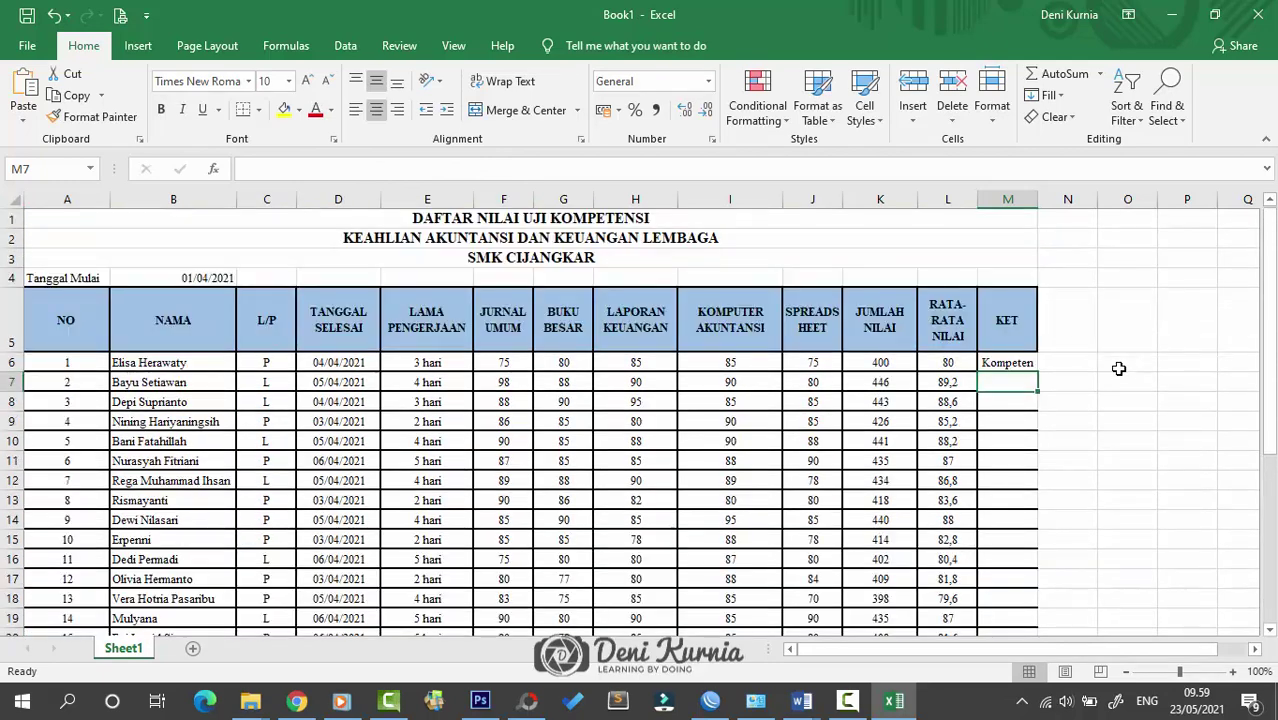
# Step: Fill the IF formula from M6 down the KET column through M20 and autofit column M's width
pyautogui.click(1033, 364)
pyautogui.moveTo(1040, 371); pyautogui.dragTo(1022, 565)
pyautogui.doubleClick(1039, 198)
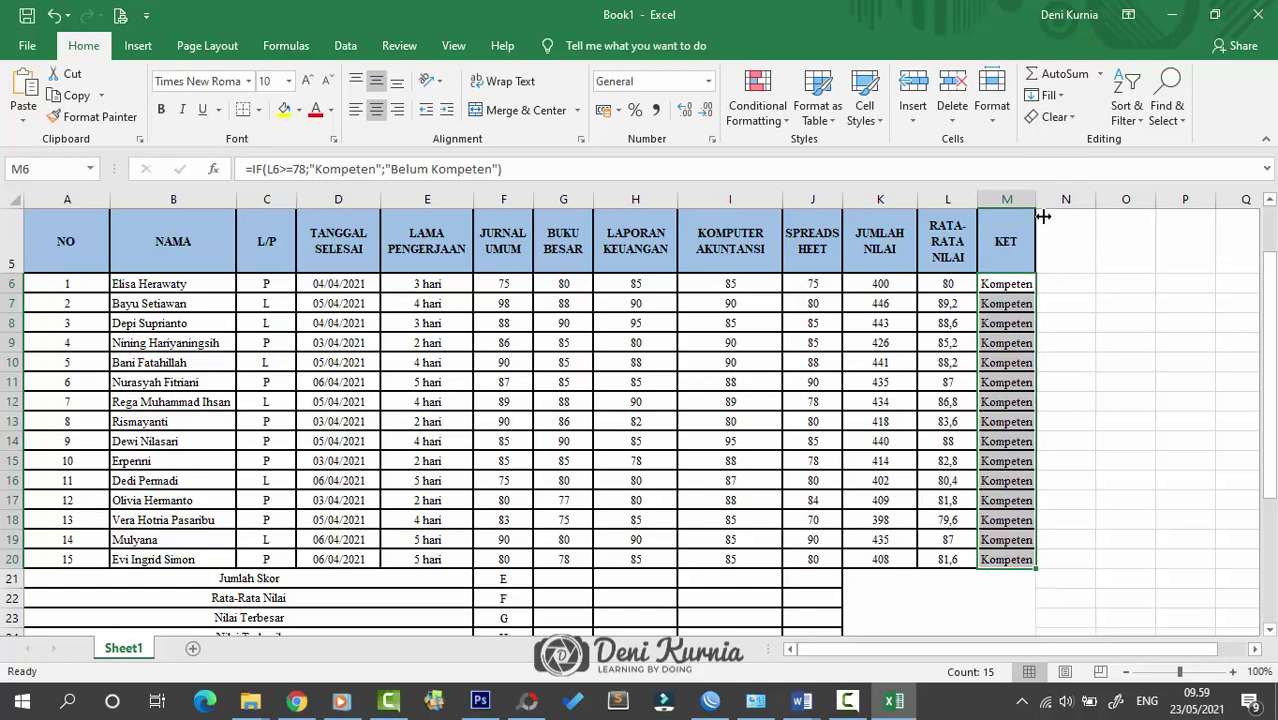
pyautogui.click(1084, 315)
# Step: Check requirement E in the Ketentuan list and enter =SUM(F6:F20) in F21 for the JURNAL UMUM Jumlah Skor
pyautogui.scroll(-4, 1082, 383)
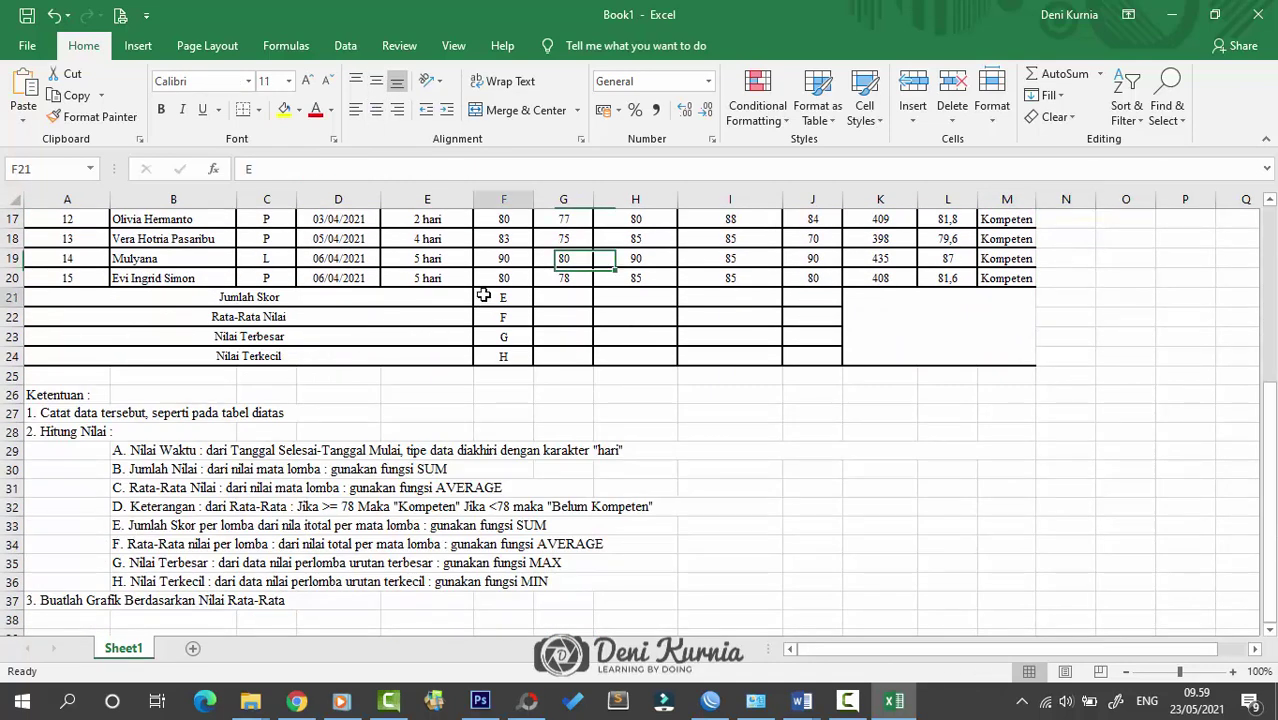
pyautogui.click(478, 298)
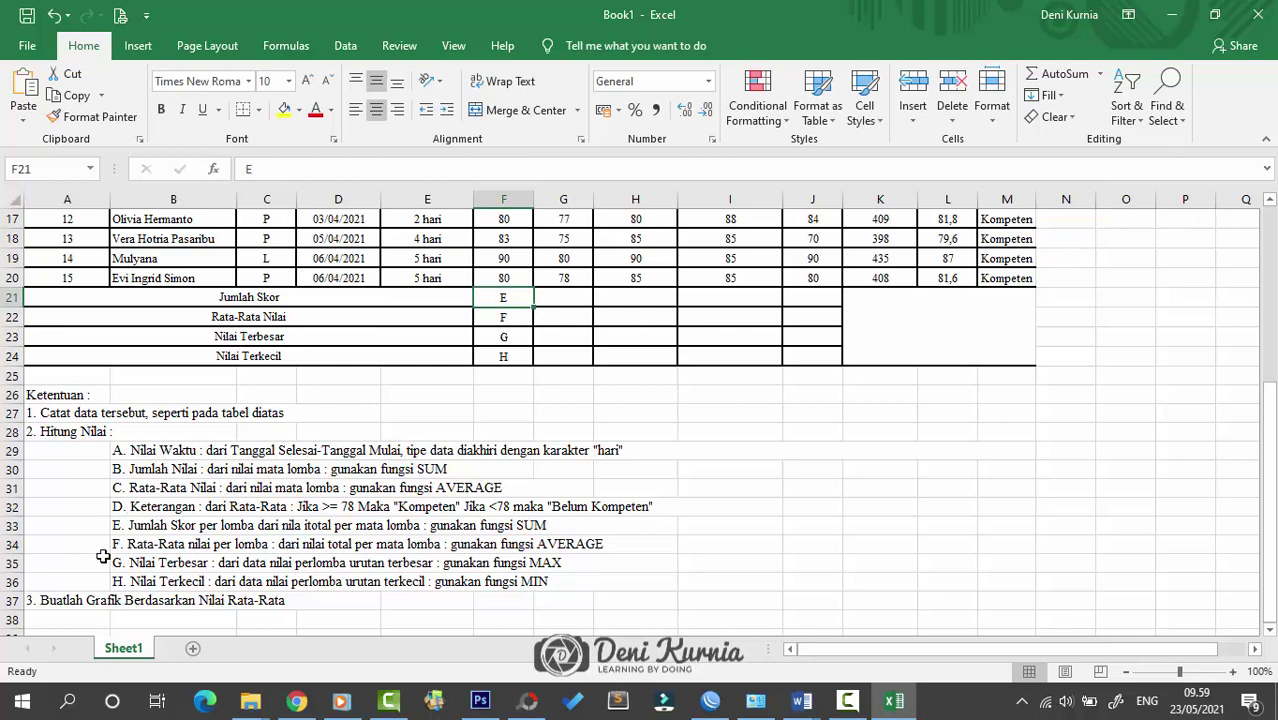
pyautogui.click(12, 525)
pyautogui.click(501, 300)
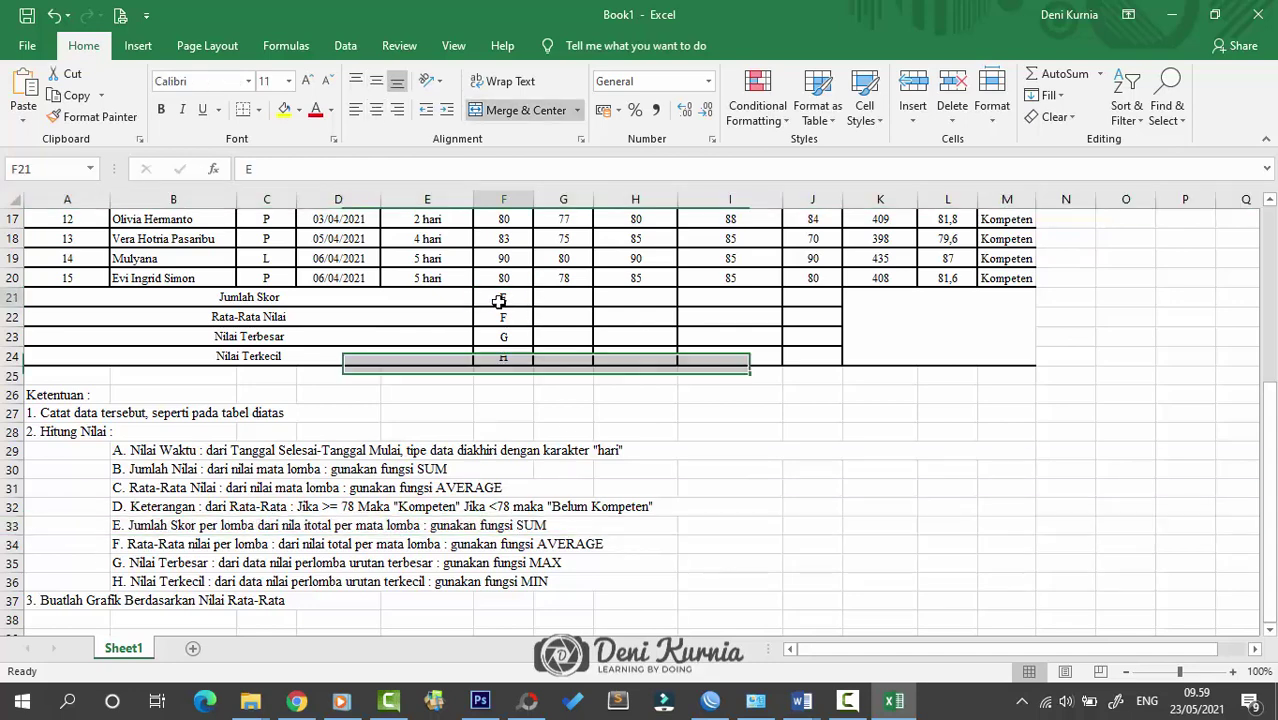
pyautogui.write('=sum(')
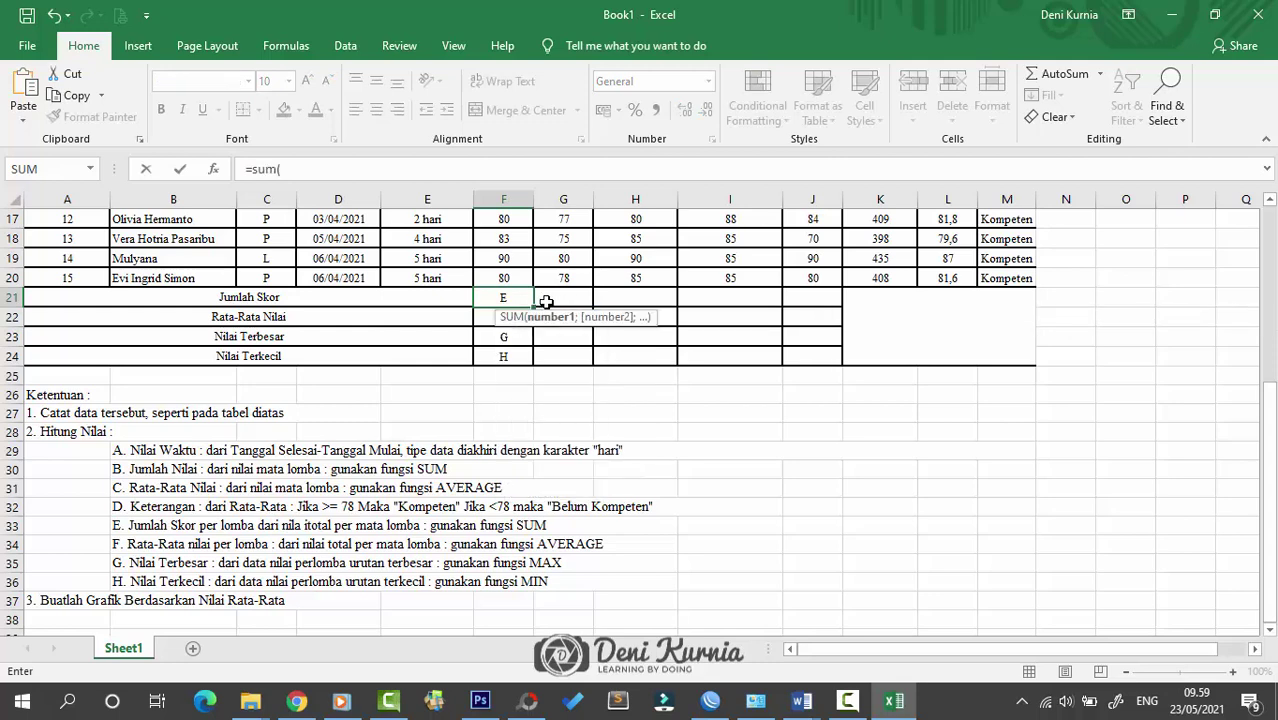
pyautogui.scroll(5, 560, 300)
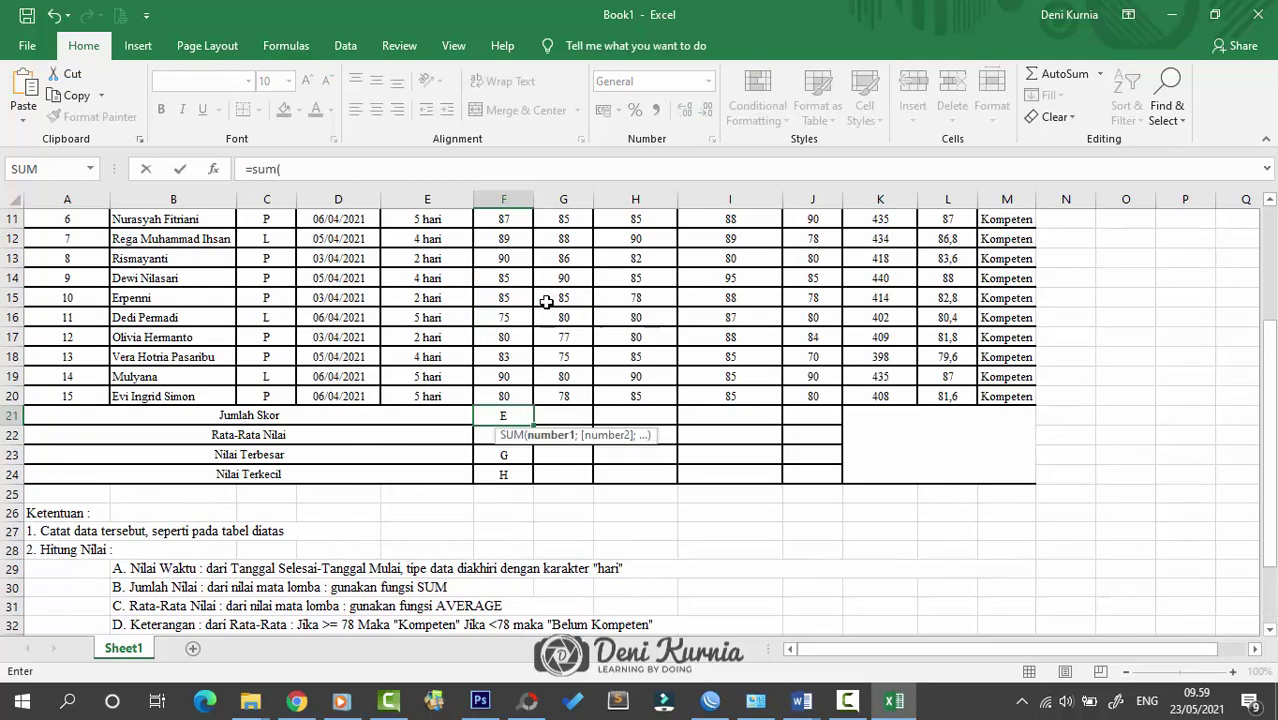
pyautogui.click(517, 289)
pyautogui.moveTo(517, 289); pyautogui.dragTo(502, 559)
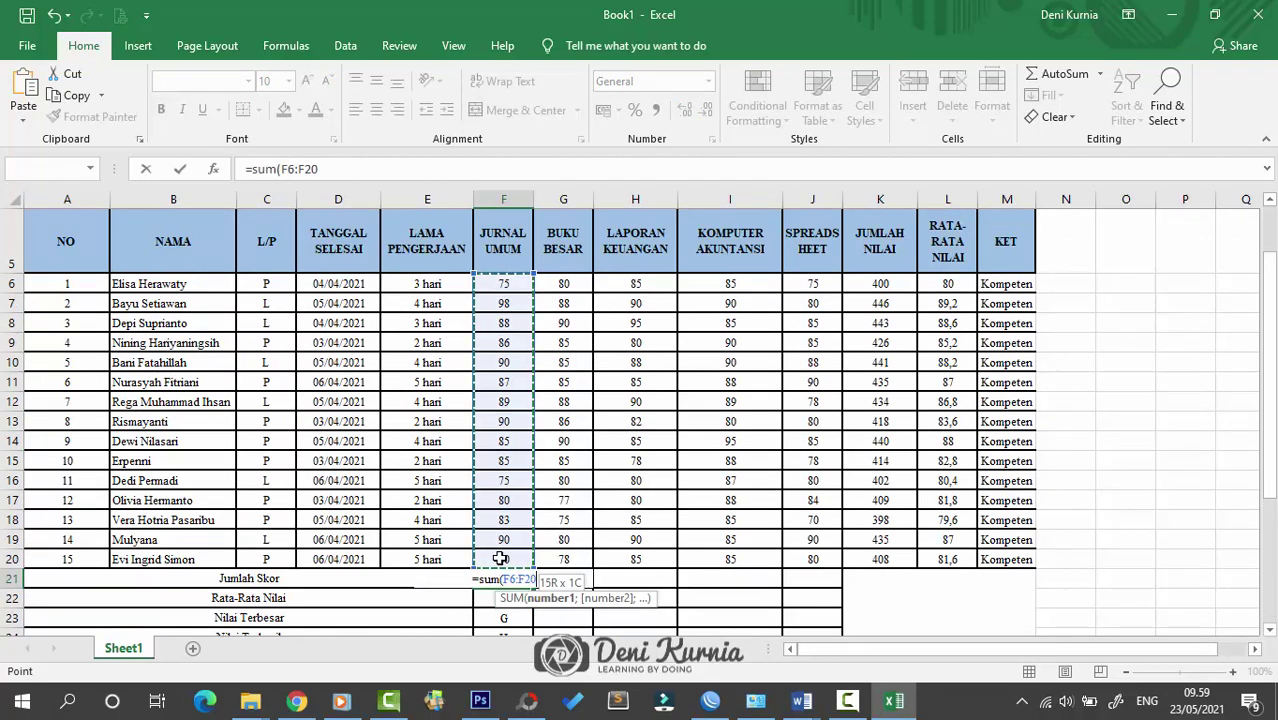
pyautogui.press('Return')
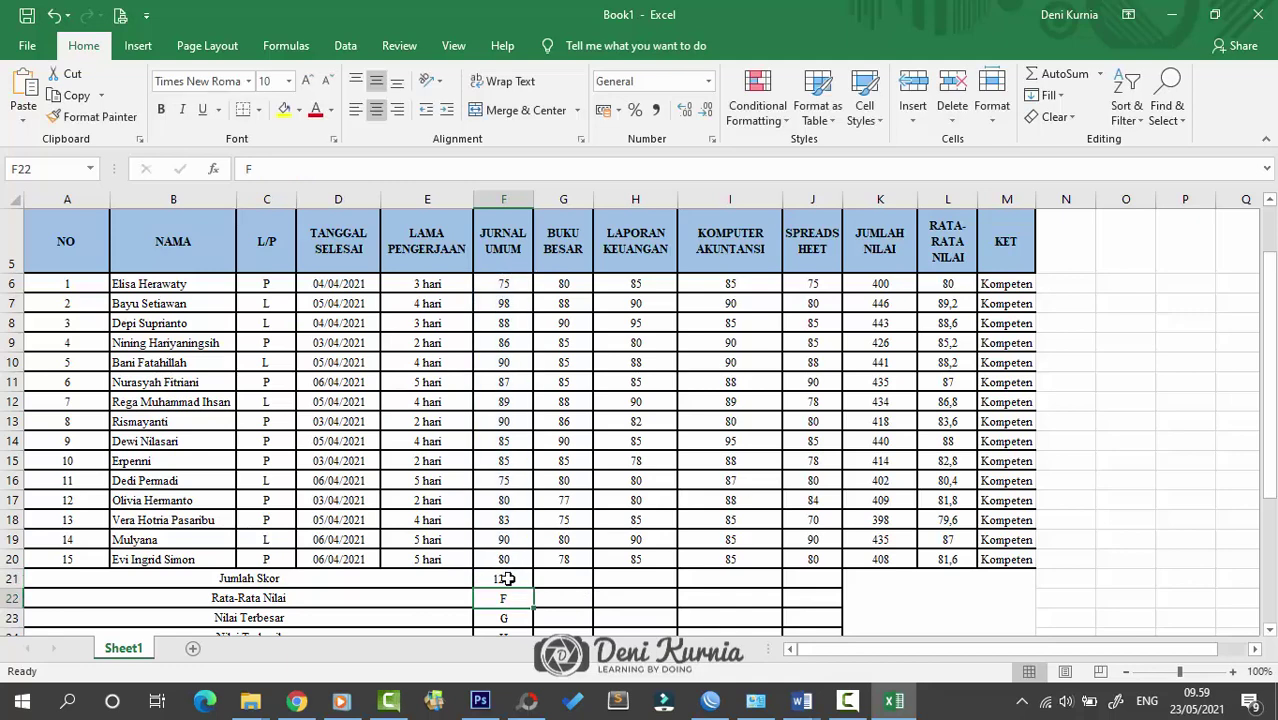
# Step: Fill the SUM formula from F21 across the Jumlah Skor row through J21
pyautogui.click(503, 580)
pyautogui.moveTo(537, 588); pyautogui.dragTo(836, 585)
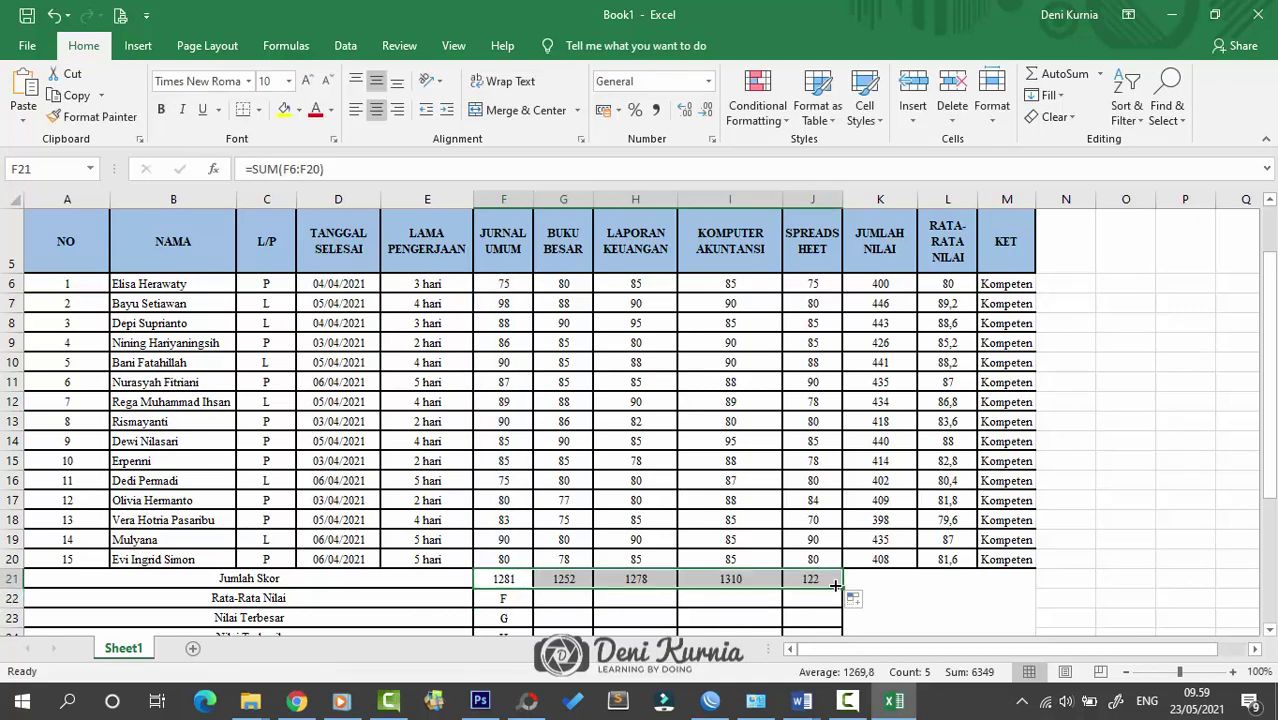
pyautogui.scroll(-4, 600, 440)
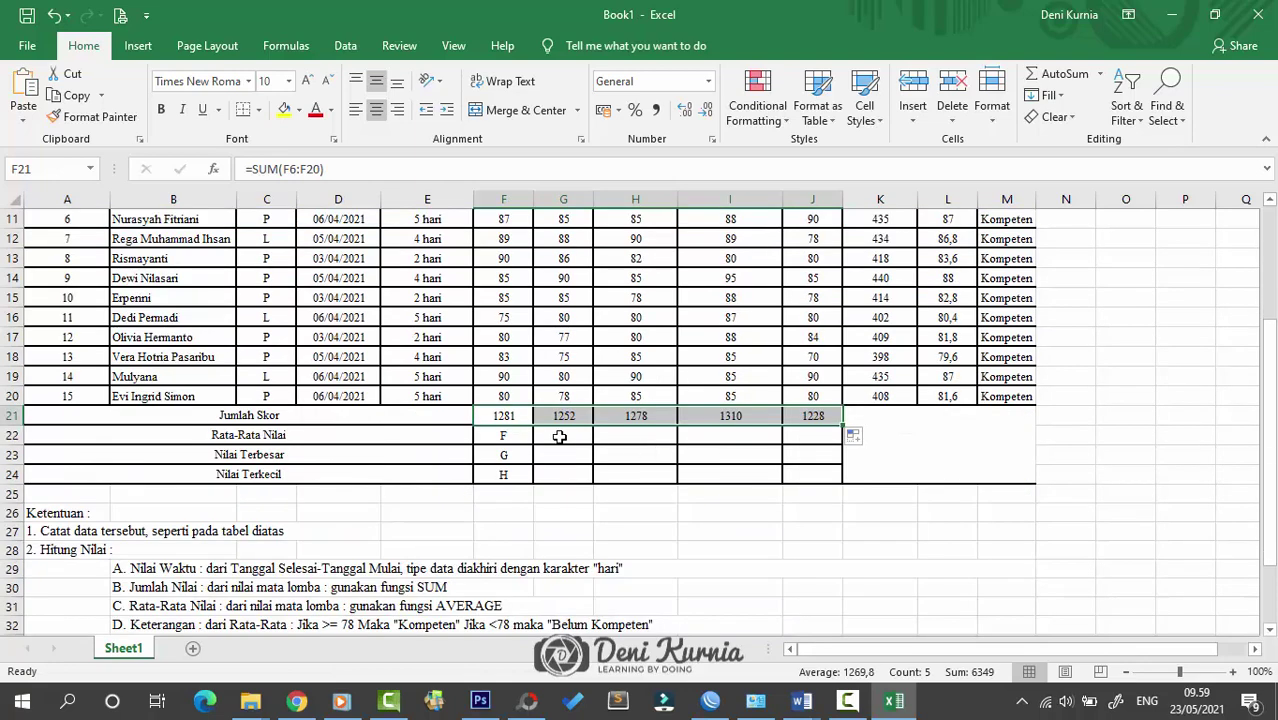
# Step: Replace the placeholder in F22 with =AVERAGE(F6:F20) for the JURNAL UMUM Rata-Rata Nilai
pyautogui.click(511, 436)
pyautogui.scroll(-2, 503, 424)
pyautogui.scroll(3, 503, 424)
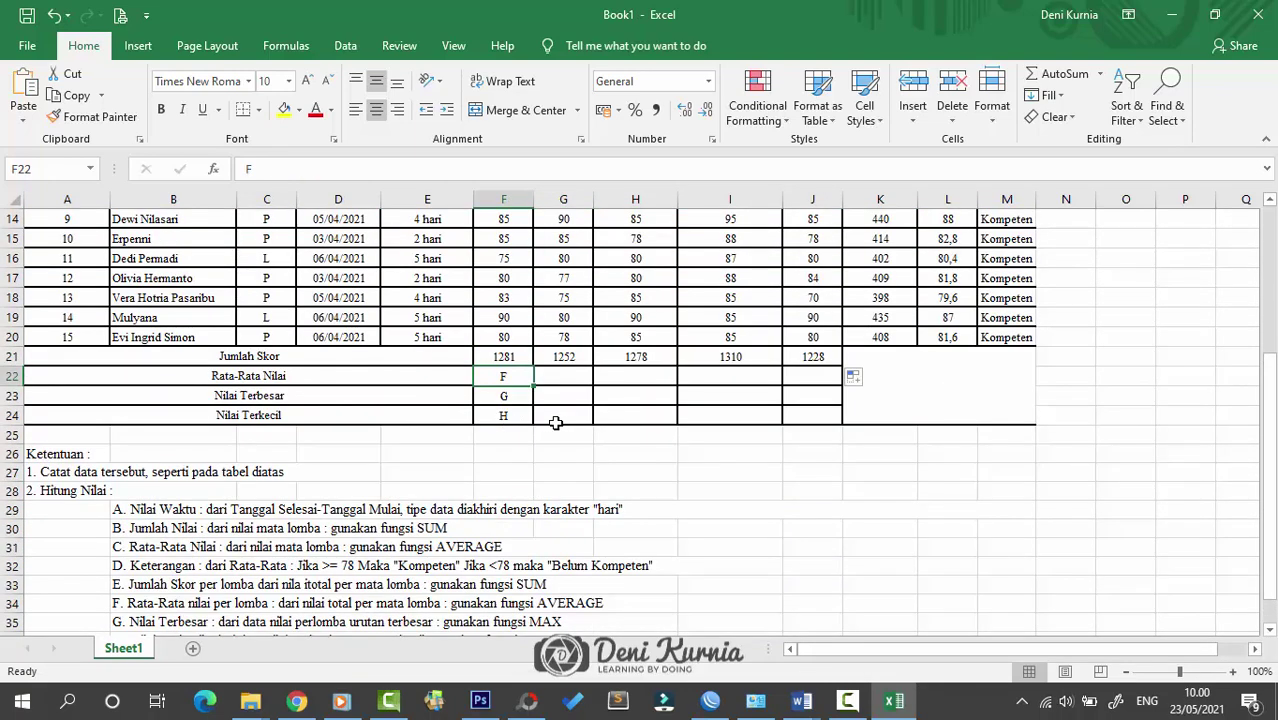
pyautogui.write('=averah')
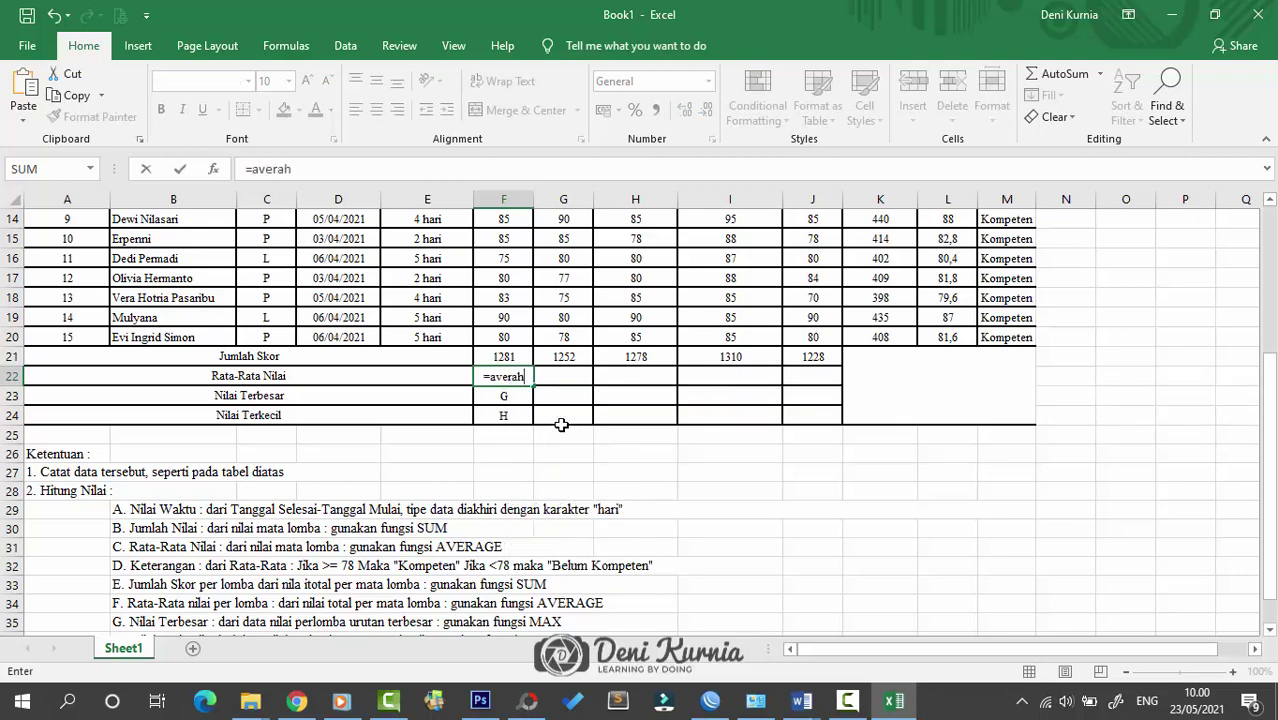
pyautogui.press('BackSpace')
pyautogui.write('ge(')
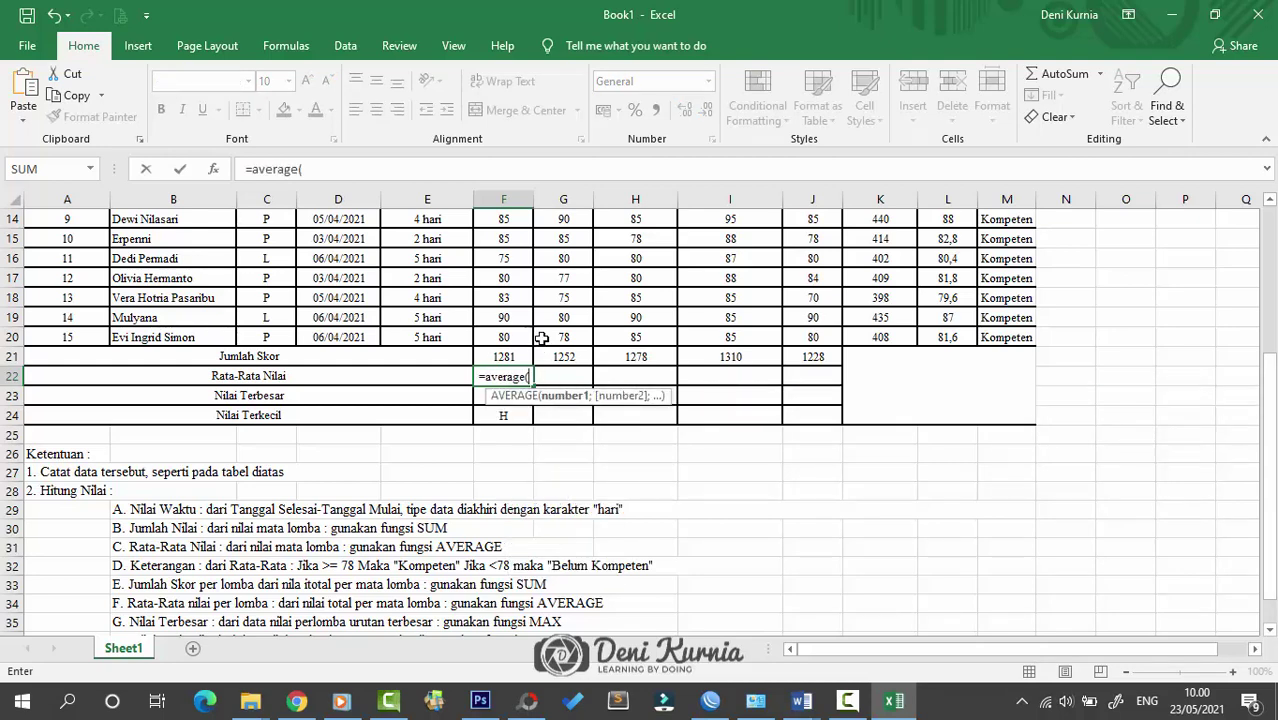
pyautogui.scroll(3, 542, 337)
pyautogui.moveTo(504, 284); pyautogui.dragTo(505, 560)
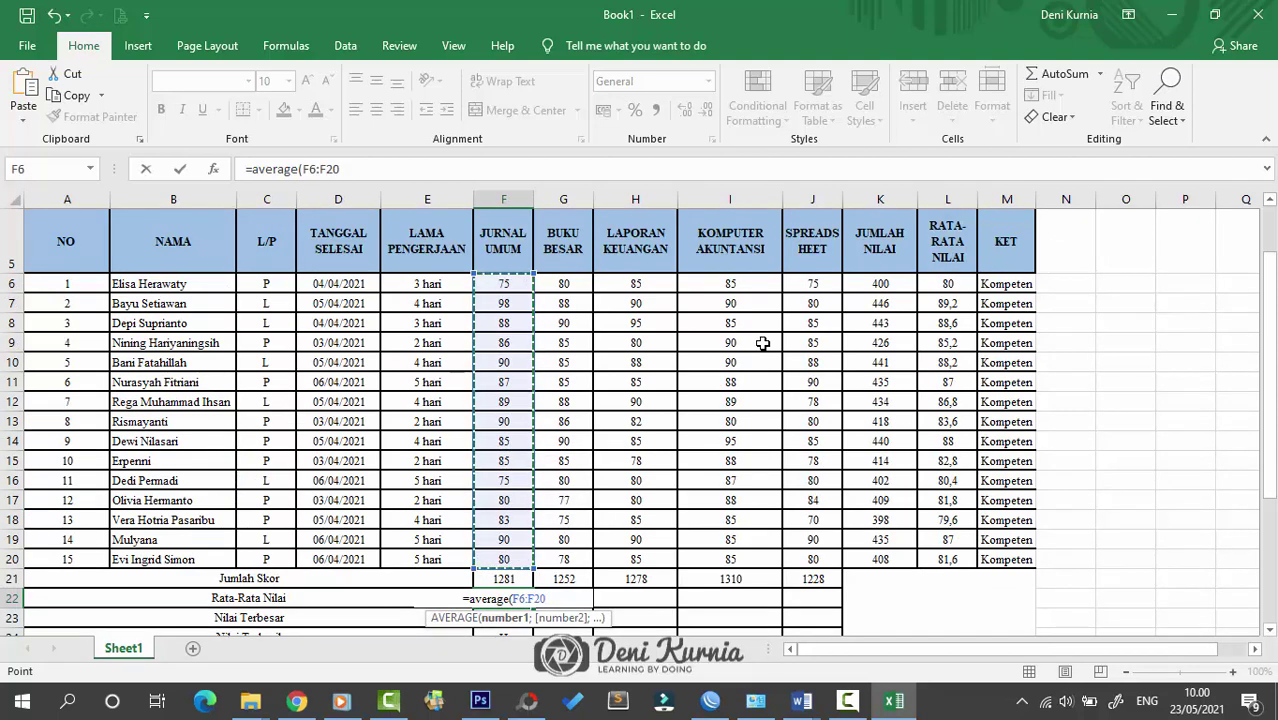
pyautogui.press('Return')
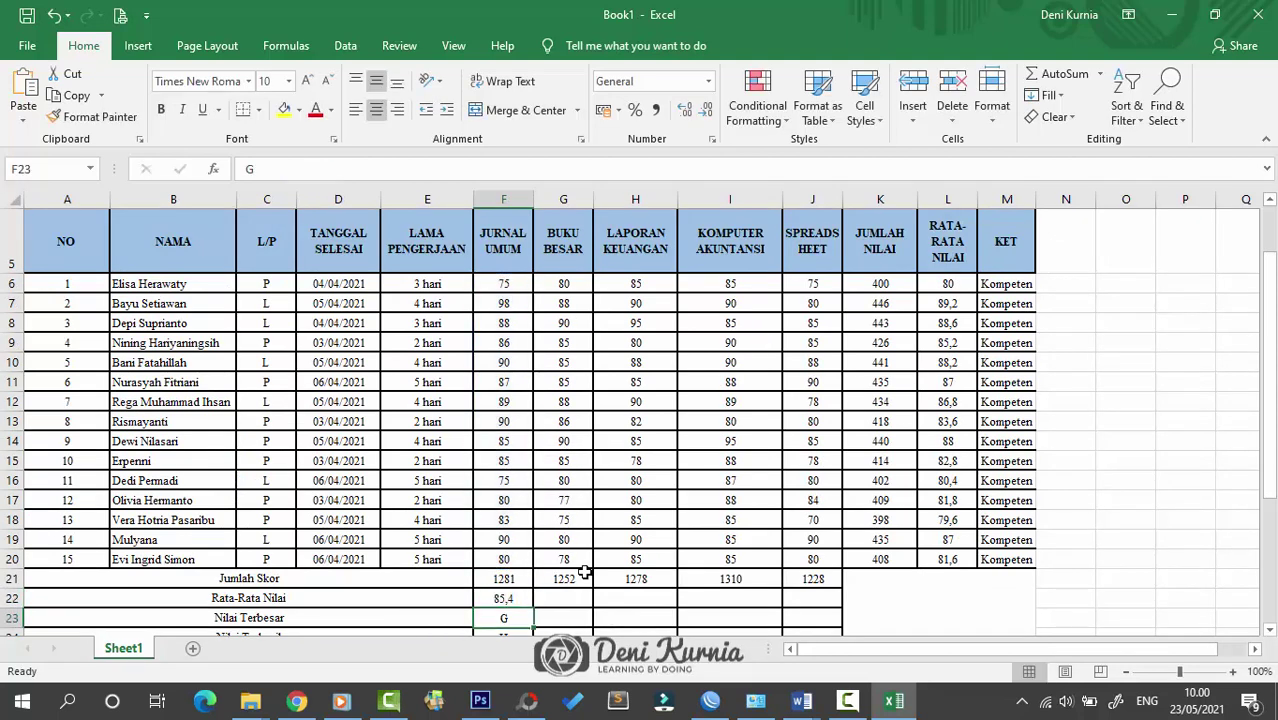
# Step: Fill the AVERAGE formula from F22 across the Rata-Rata Nilai row through J22
pyautogui.click(511, 596)
pyautogui.moveTo(535, 607); pyautogui.dragTo(822, 603)
pyautogui.scroll(-1, 785, 508)
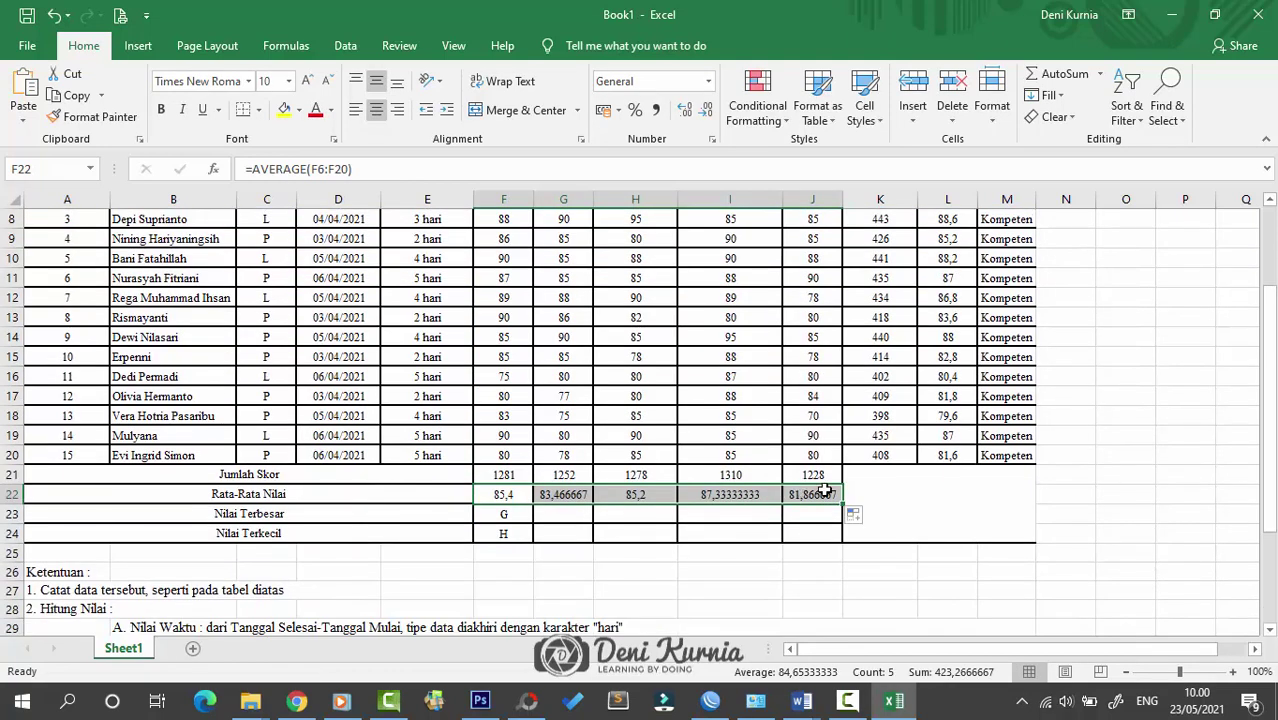
# Step: Check requirement G, enter =MAX(F6:F20) in F23 for Nilai Terbesar, and fill it across through J23
pyautogui.click(510, 514)
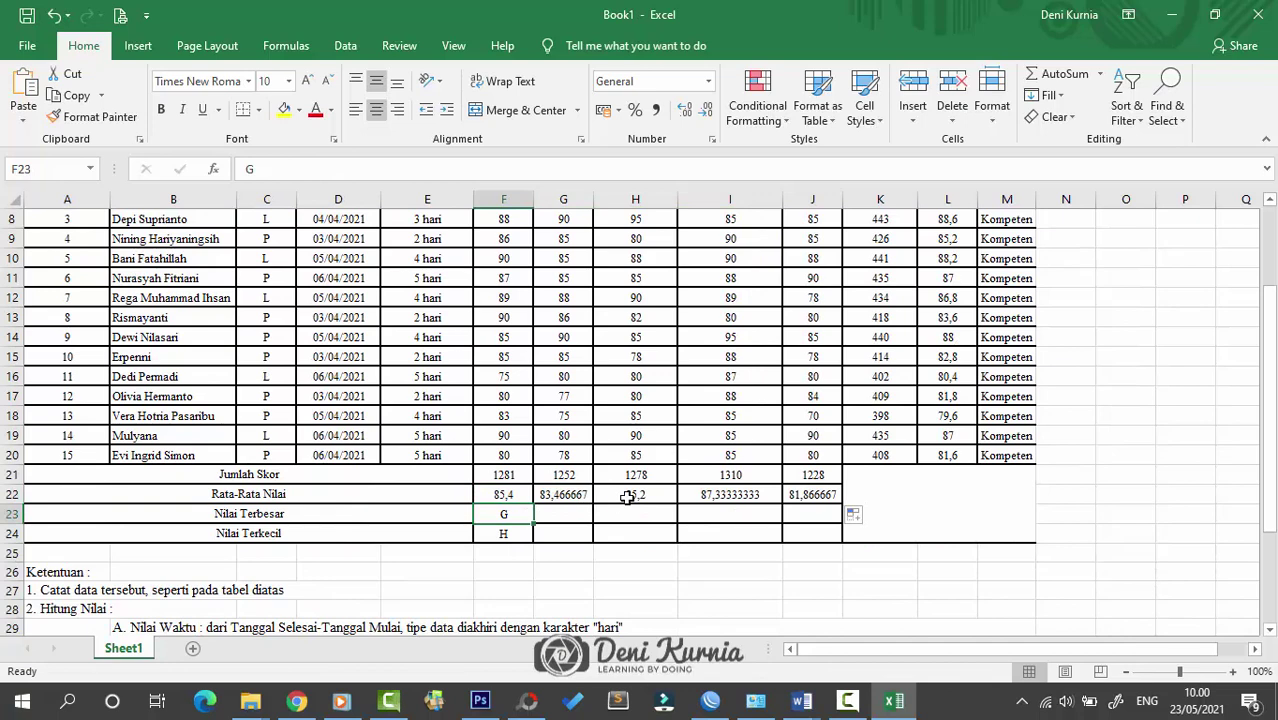
pyautogui.write('=')
pyautogui.scroll(-3, 567, 484)
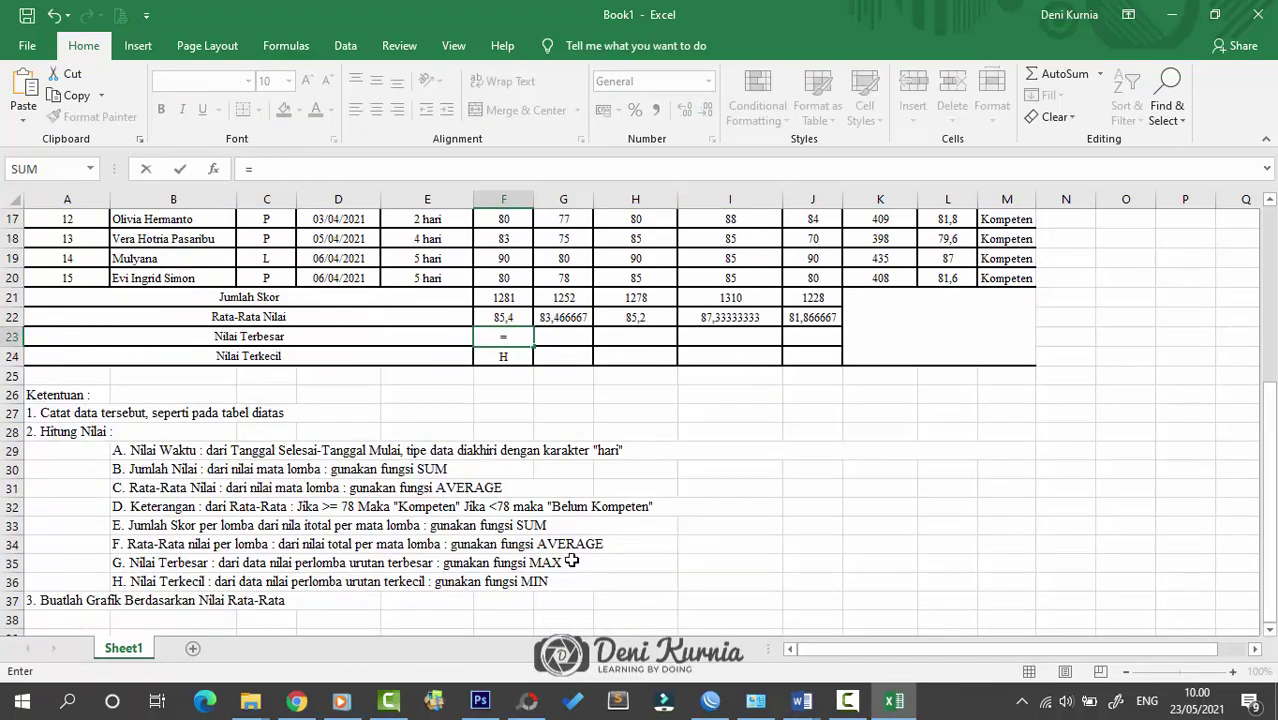
pyautogui.write('max')
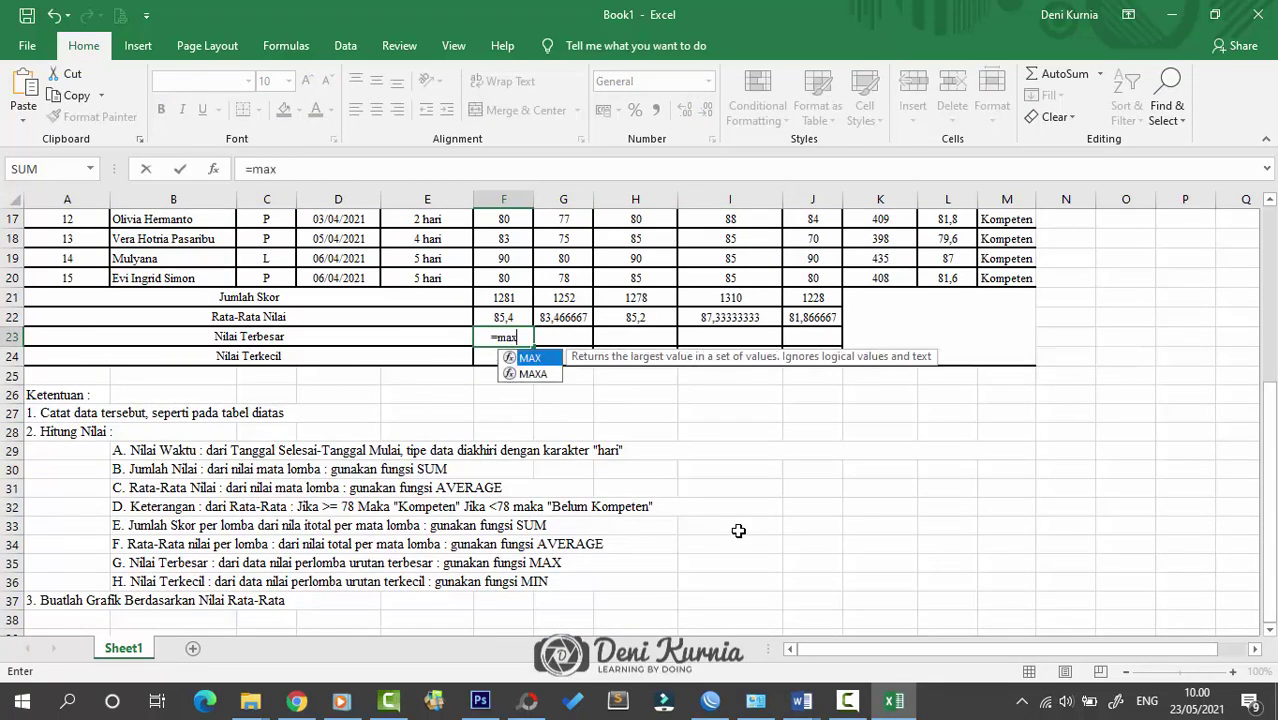
pyautogui.write('(')
pyautogui.scroll(4, 490, 301)
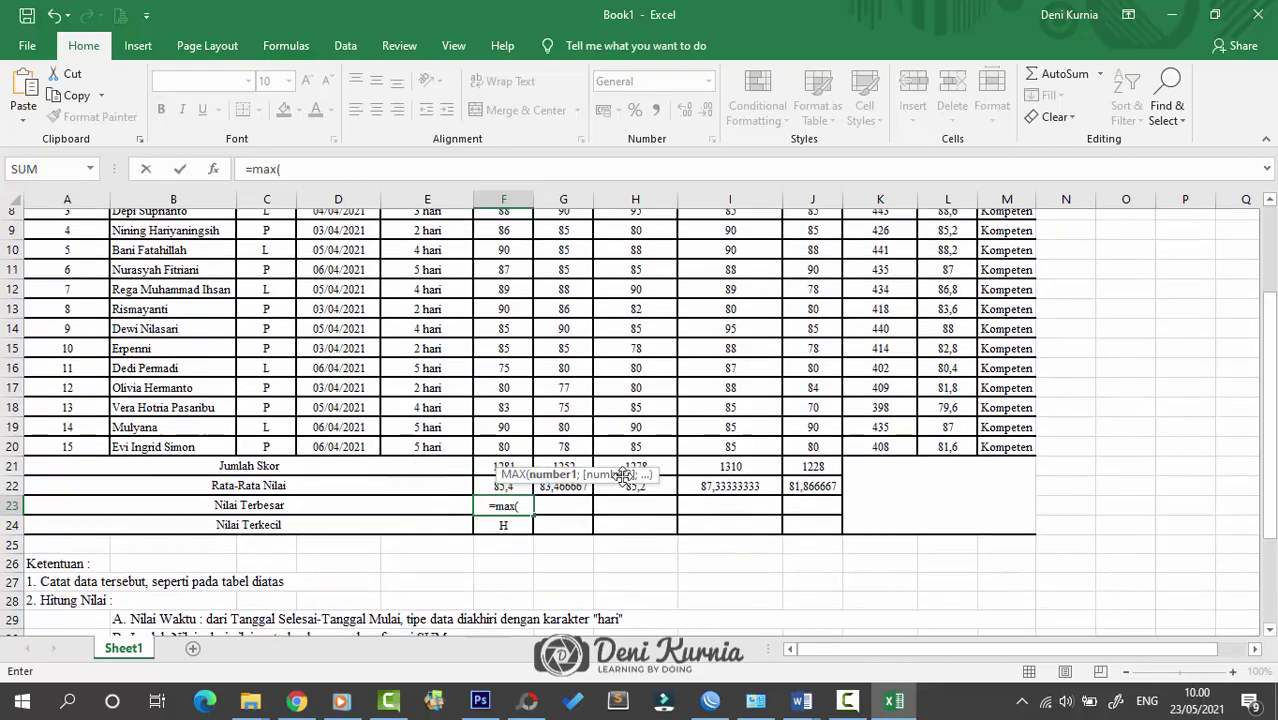
pyautogui.moveTo(500, 284); pyautogui.dragTo(821, 556)
pyautogui.press('Return')
pyautogui.click(510, 558)
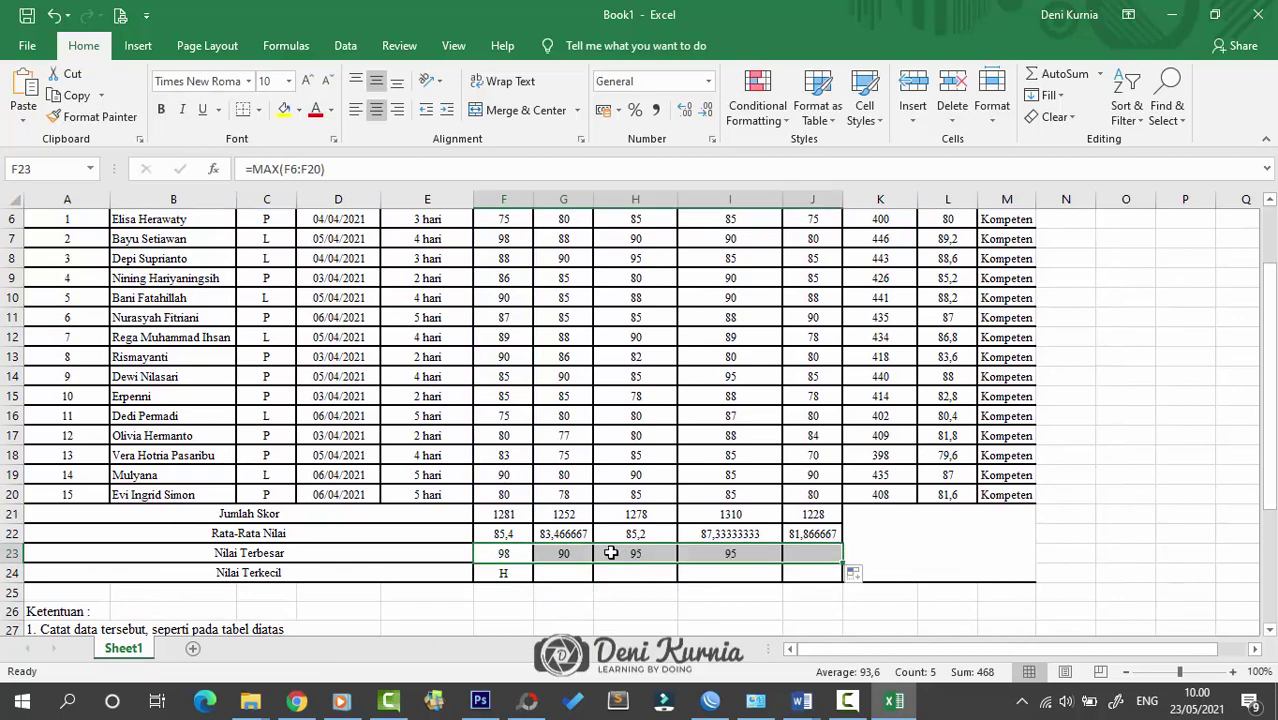
# Step: Check requirement H in the Ketentuan list and enter =MIN(F6:F20) in F24 for the JURNAL UMUM Nilai Terkecil
pyautogui.click(518, 573)
pyautogui.write('=')
pyautogui.scroll(-3, 572, 590)
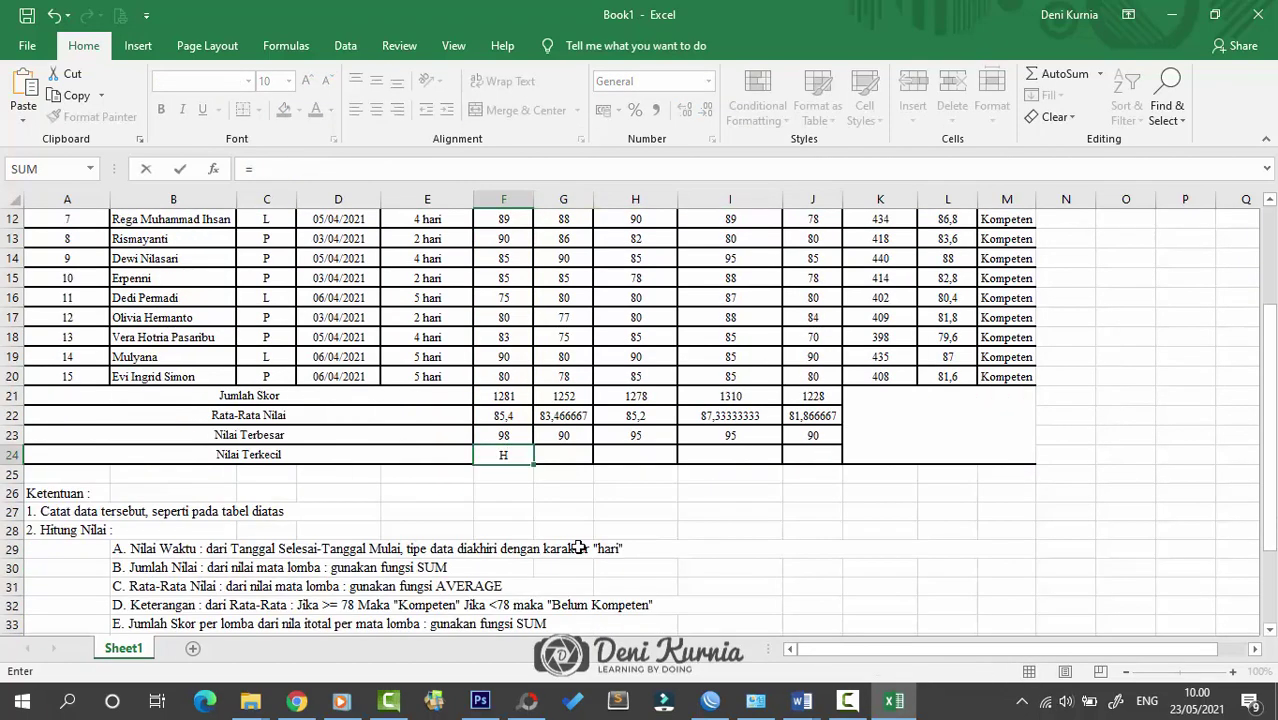
pyautogui.scroll(-1, 479, 500)
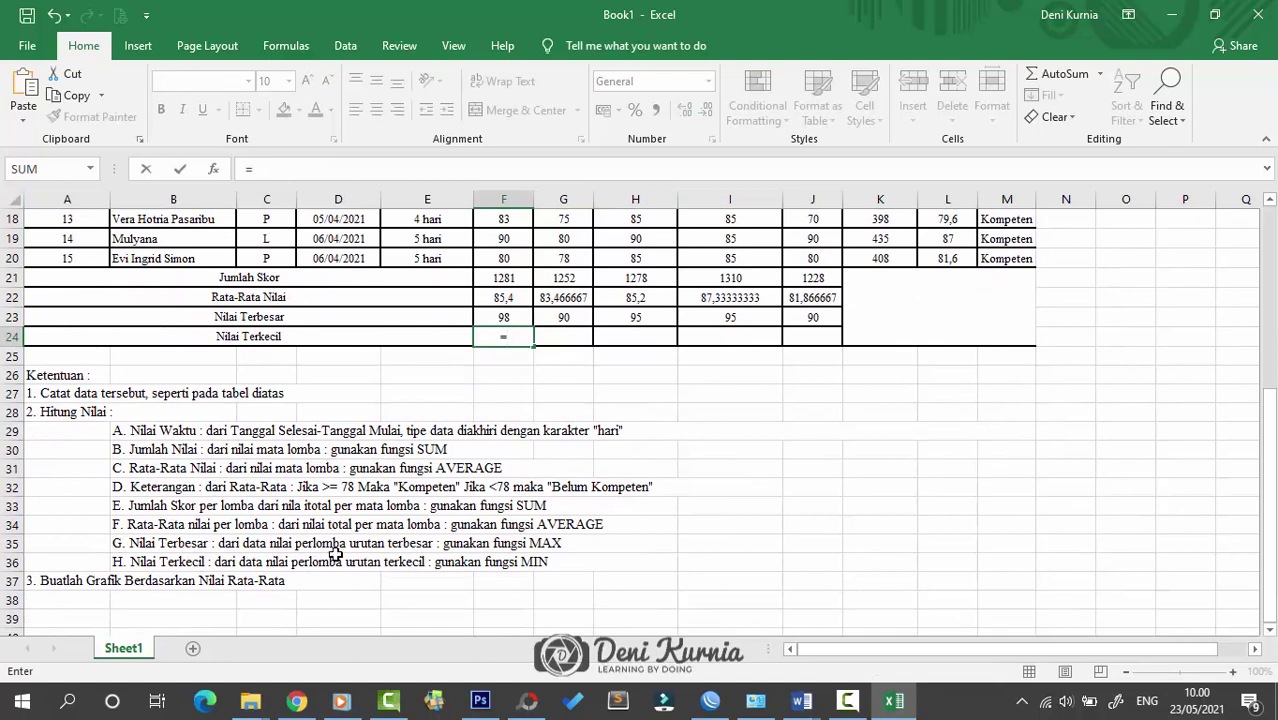
pyautogui.scroll(2, 585, 533)
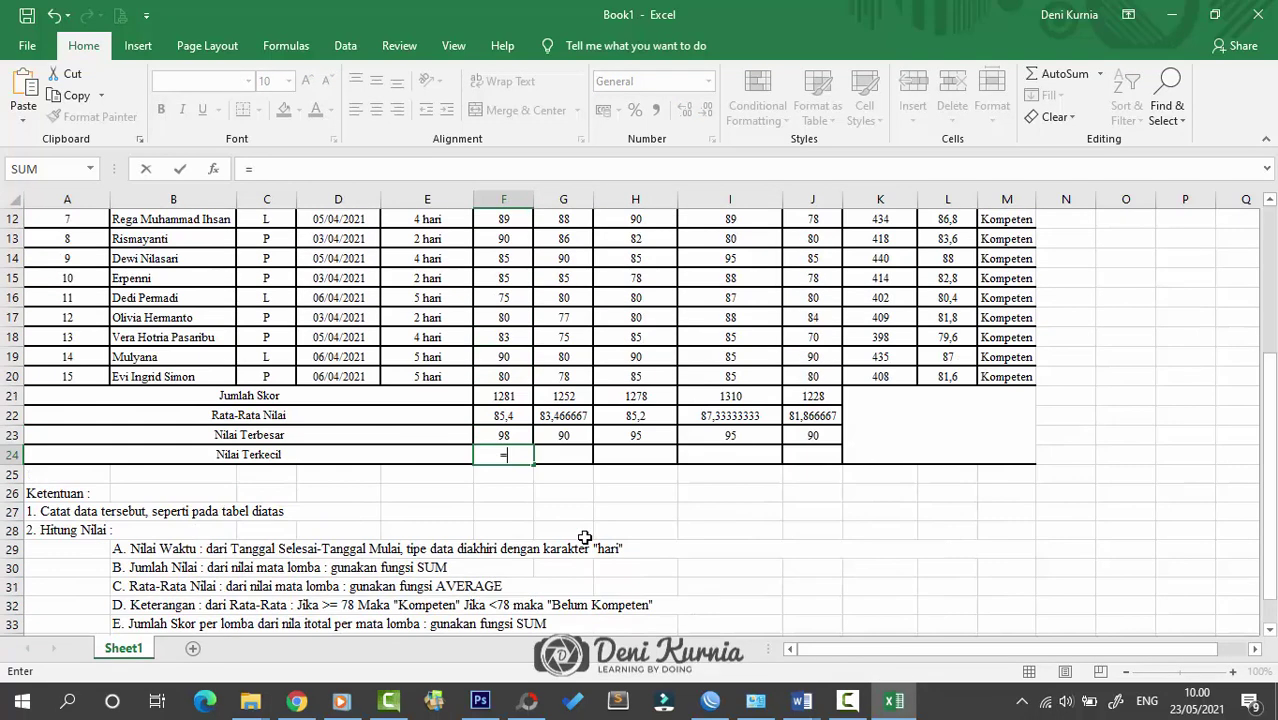
pyautogui.write('min(')
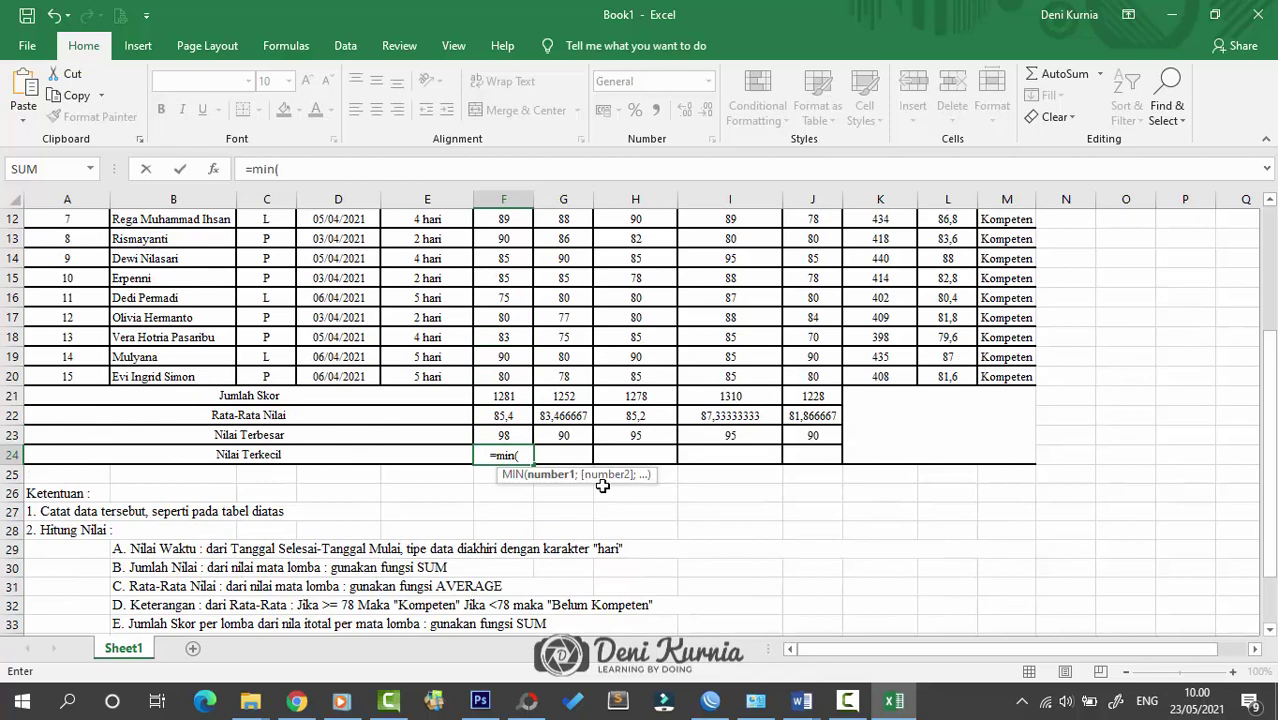
pyautogui.scroll(4, 600, 480)
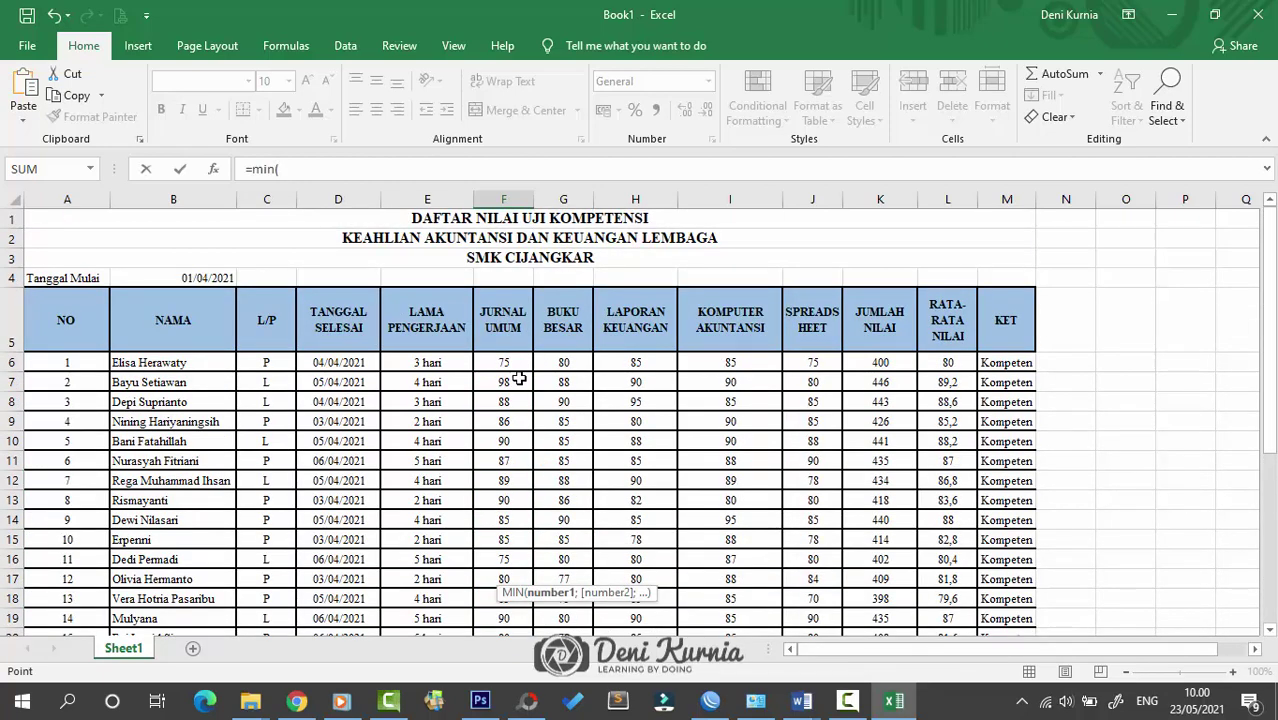
pyautogui.moveTo(515, 360); pyautogui.dragTo(503, 592)
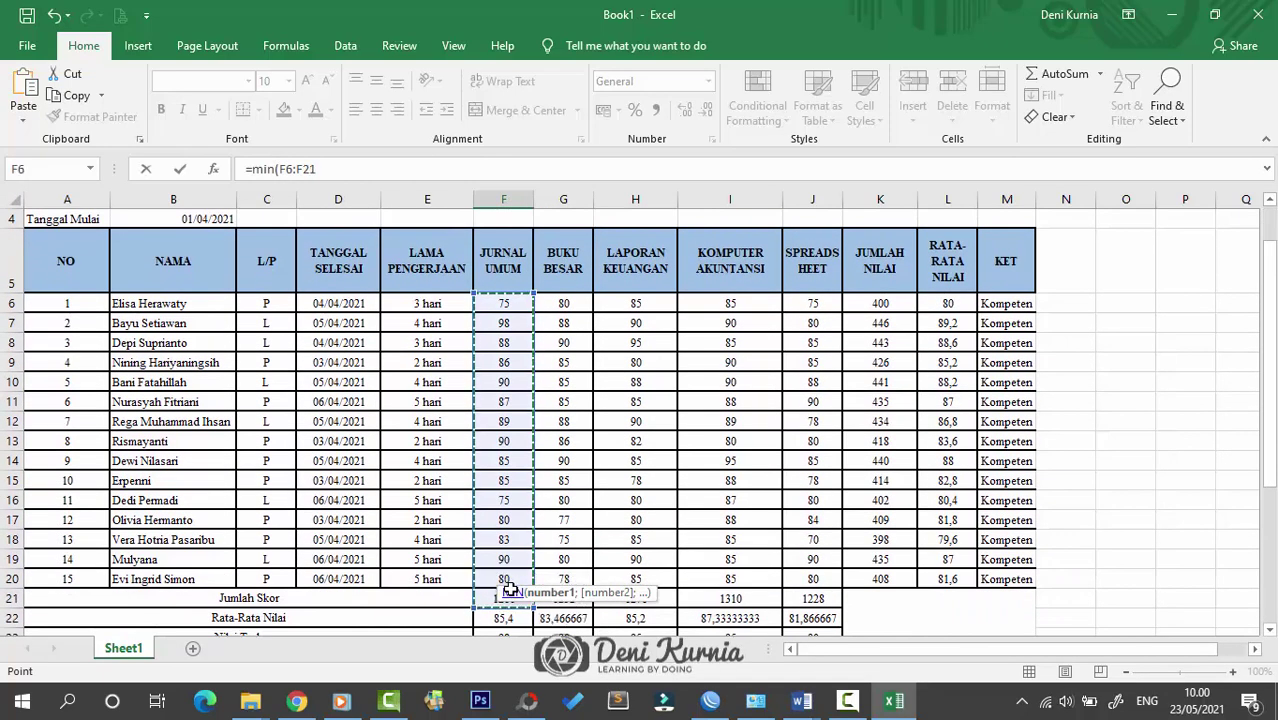
pyautogui.scroll(-2, 548, 458)
pyautogui.moveTo(533, 444); pyautogui.dragTo(532, 425)
pyautogui.press('Return')
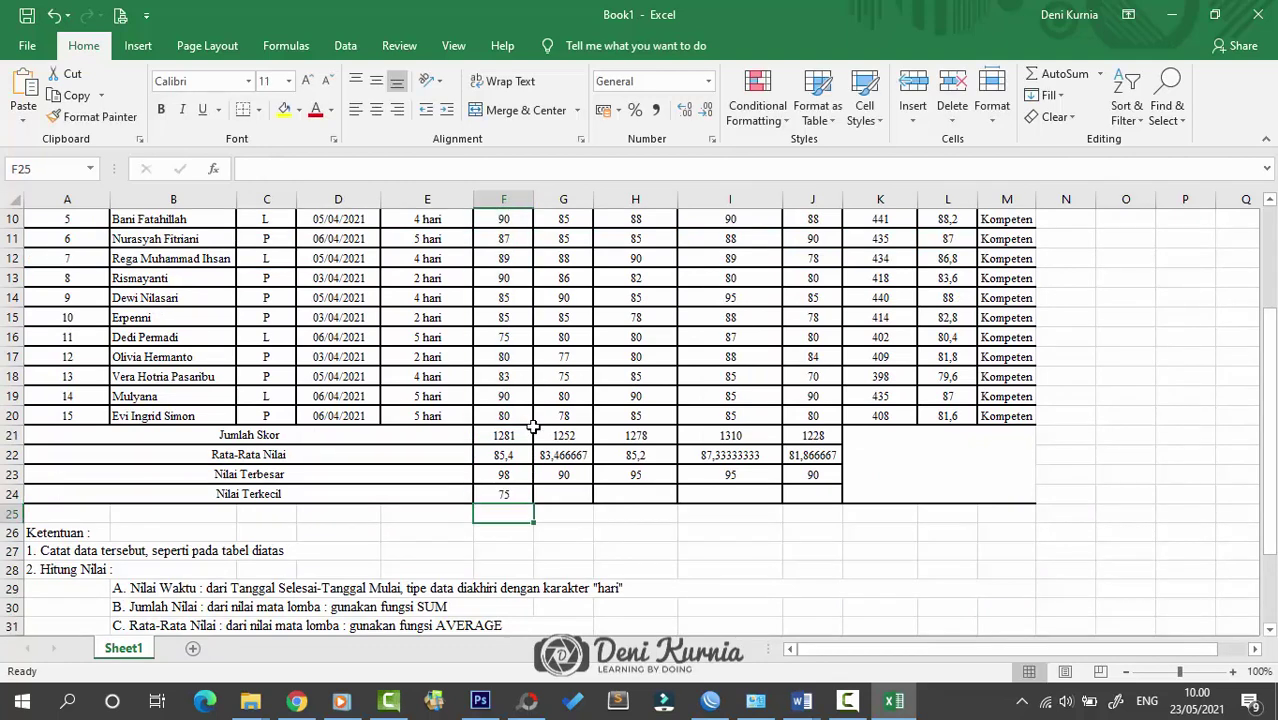
# Step: Fill the MIN formula from F24 across the Nilai Terkecil row through J24
pyautogui.click(522, 497)
pyautogui.moveTo(534, 503); pyautogui.dragTo(832, 500)
pyautogui.click(810, 551)
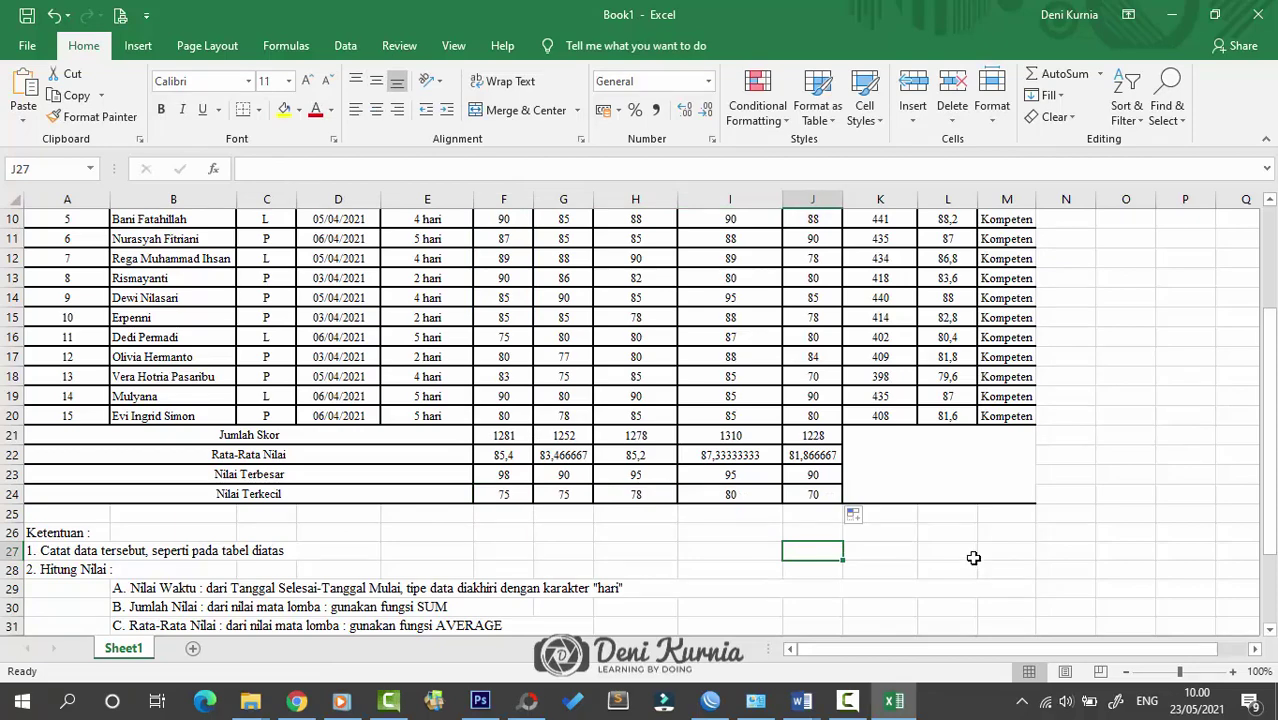
# Step: Review the Ketentuan list for requirement 3 on the chart and examine the score table for its source data
pyautogui.scroll(-2, 745, 505)
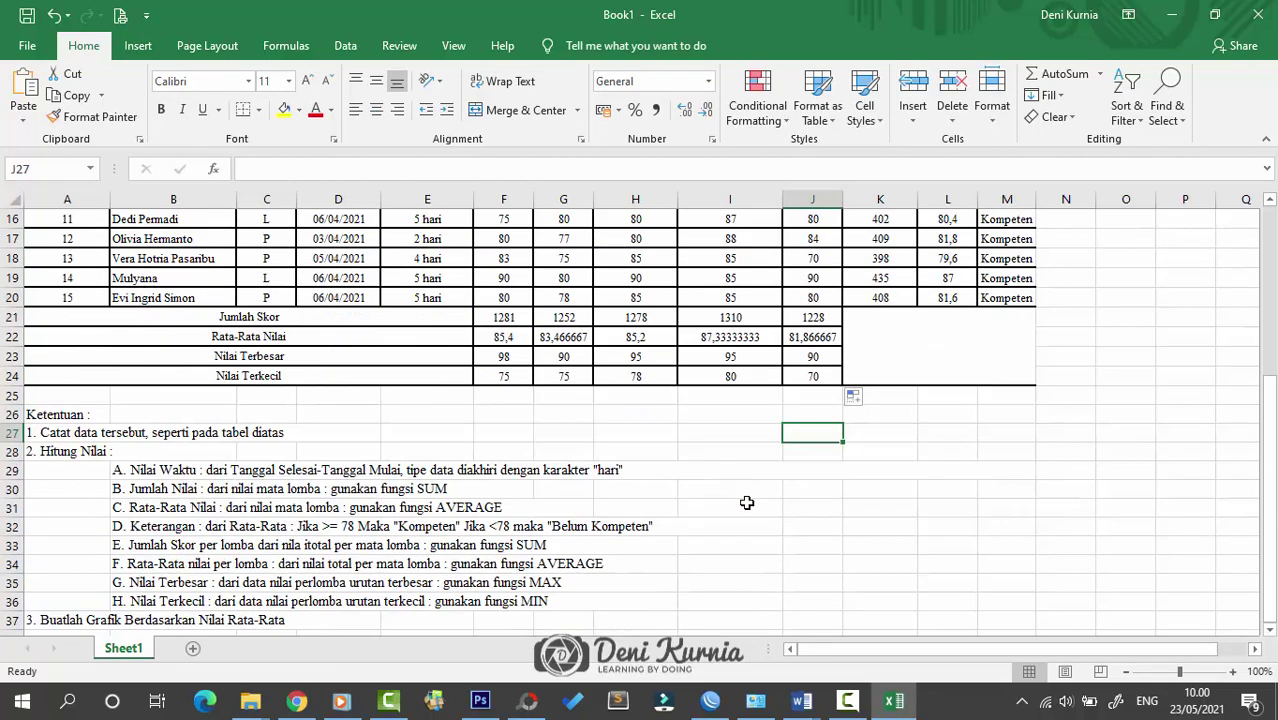
pyautogui.scroll(5, 745, 503)
pyautogui.scroll(-7, 740, 503)
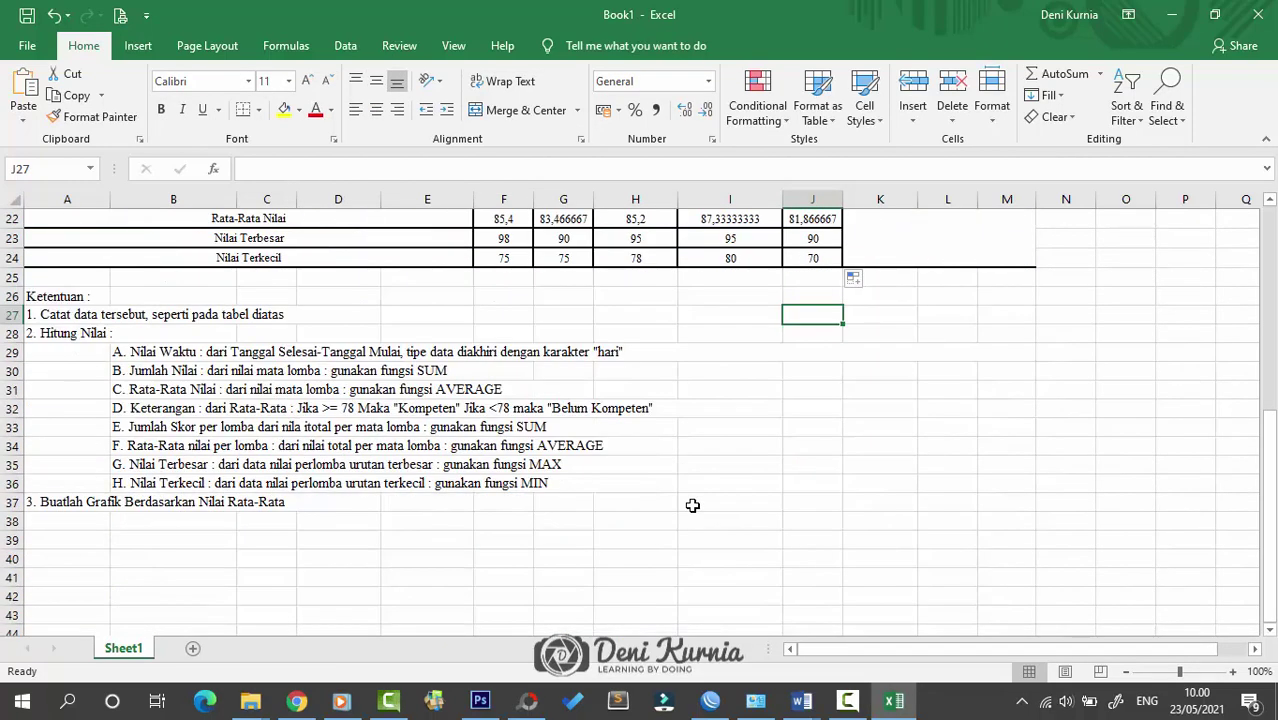
pyautogui.click(12, 503)
pyautogui.click(477, 463)
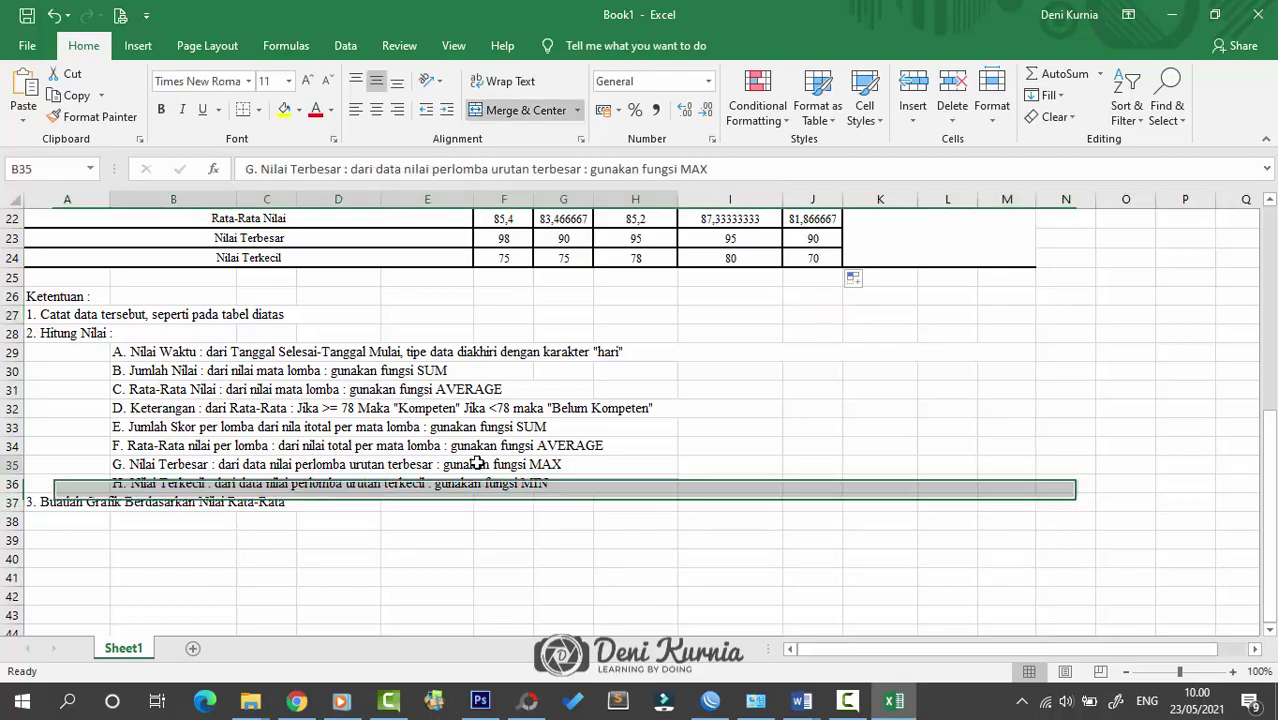
pyautogui.scroll(5, 720, 433)
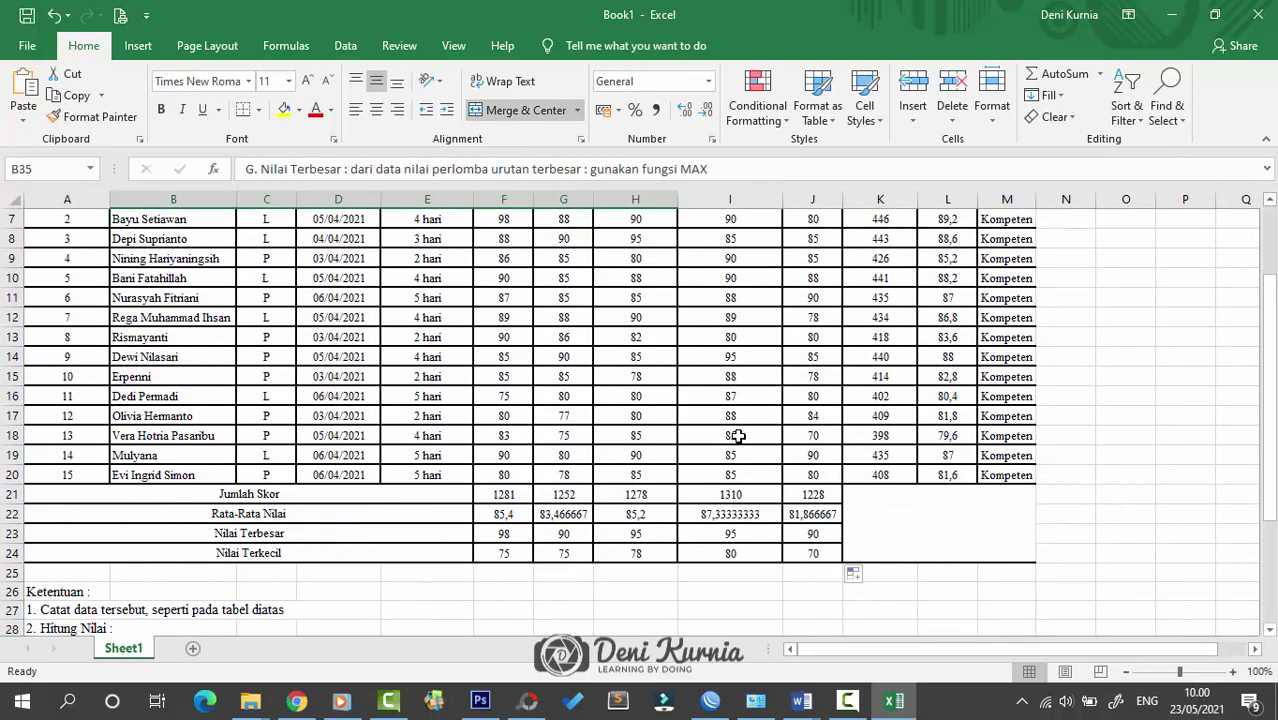
pyautogui.scroll(2, 738, 436)
pyautogui.scroll(-1, 790, 412)
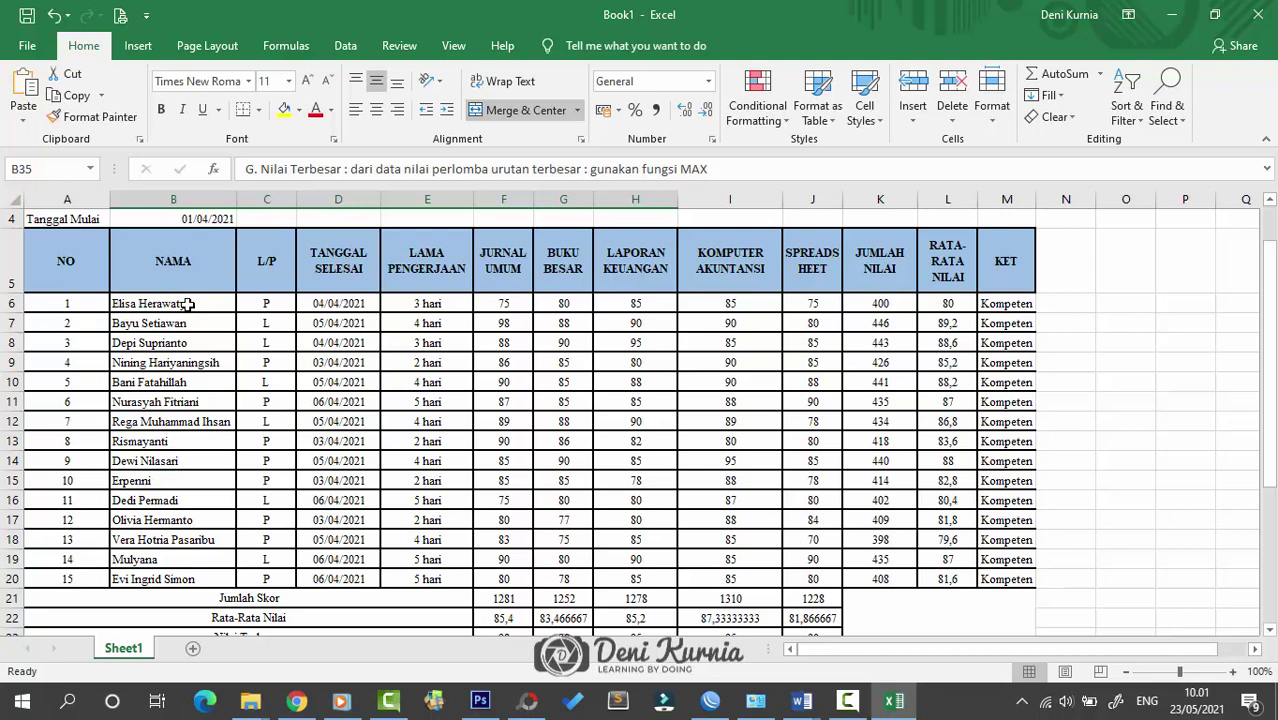
# Step: Select the names in B6:B20 together with the averages in L6:L20 and open the complete list of chart types for them
pyautogui.moveTo(187, 305); pyautogui.dragTo(200, 576)
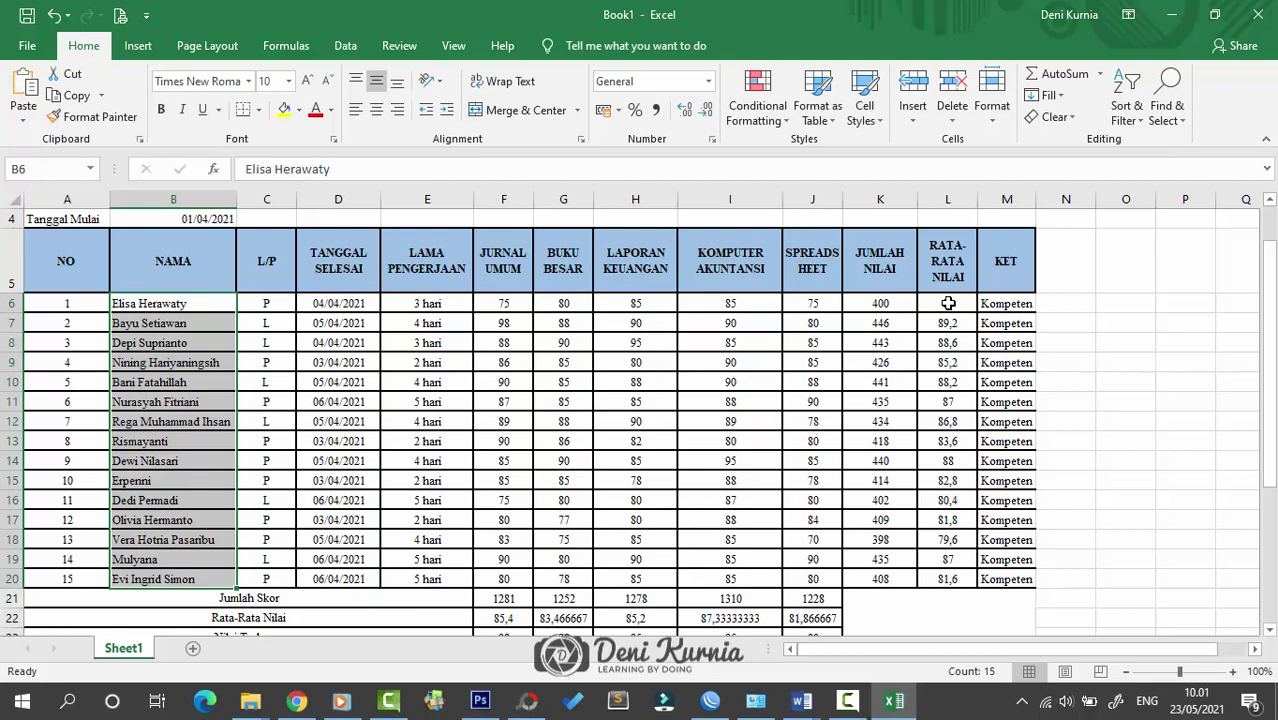
pyautogui.moveTo(948, 303); pyautogui.dragTo(945, 578)
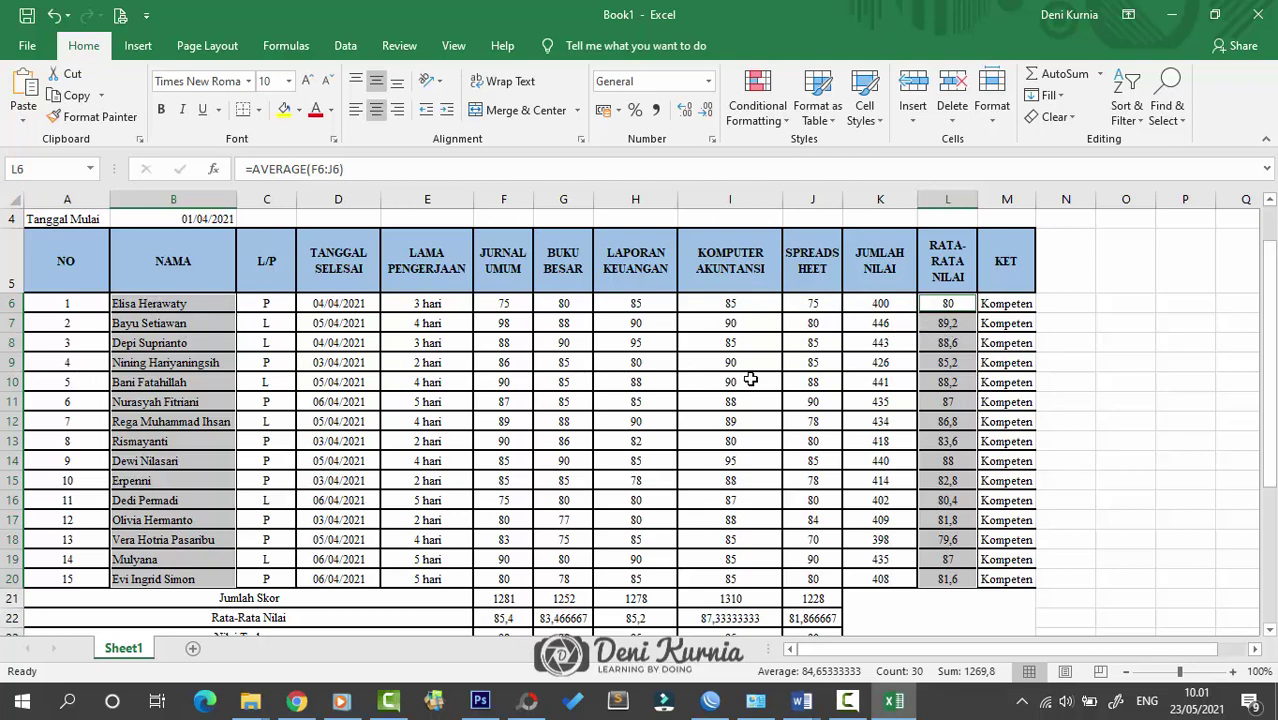
pyautogui.click(140, 47)
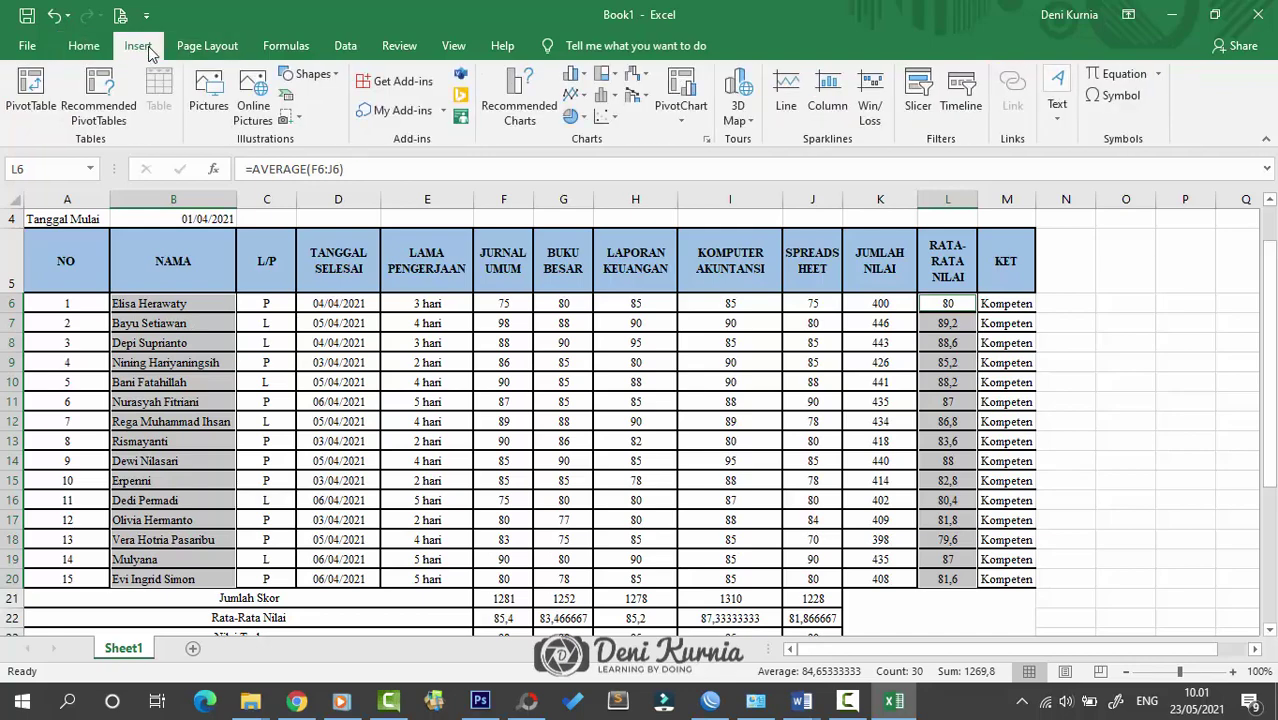
pyautogui.click(533, 100)
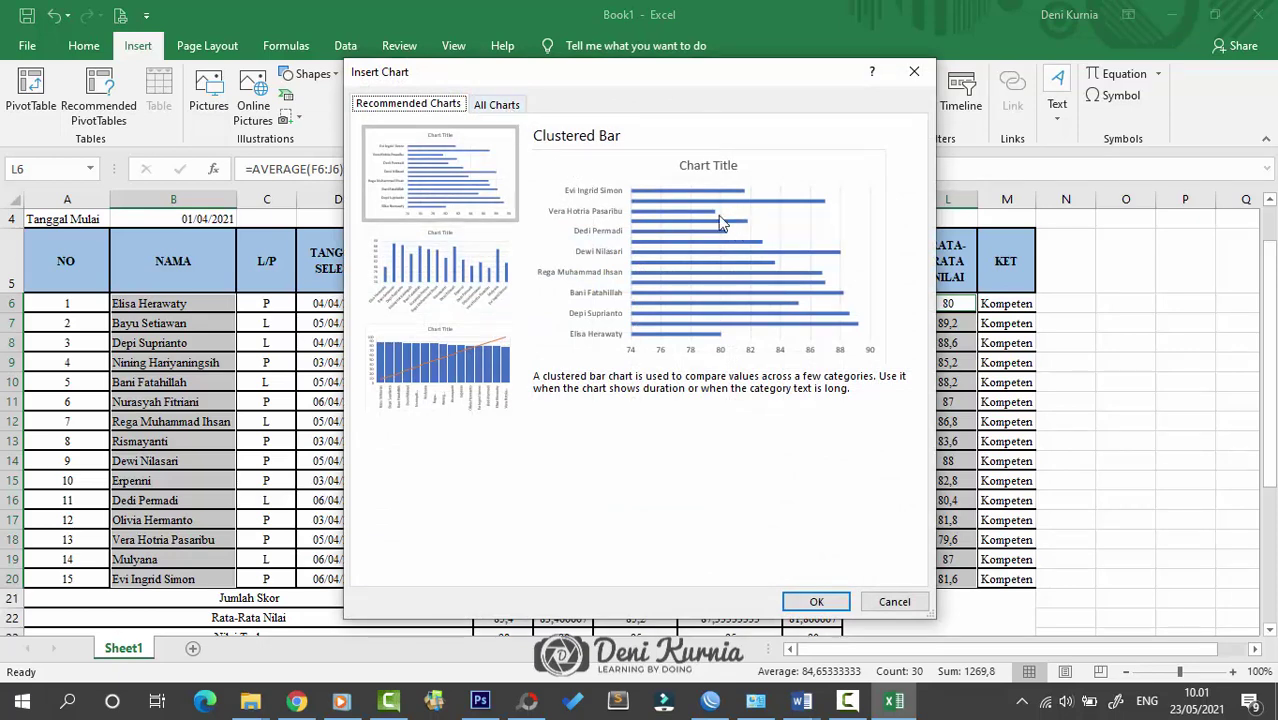
pyautogui.click(505, 104)
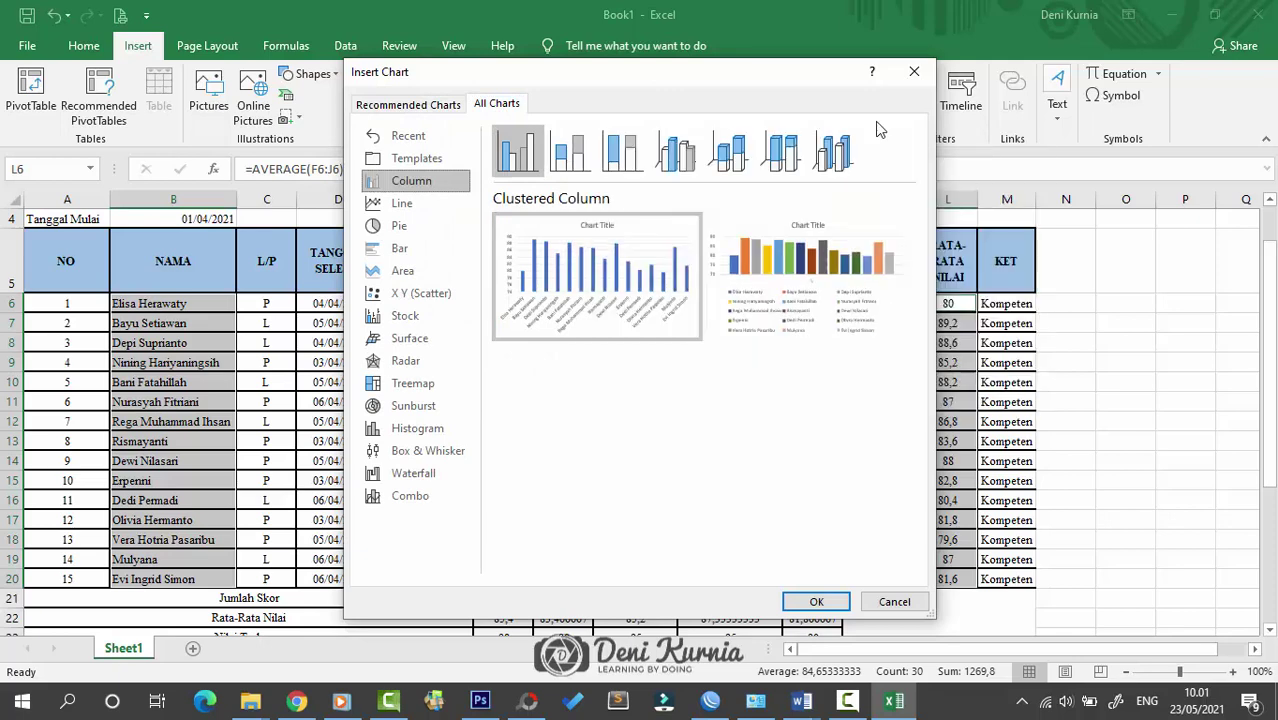
# Step: Compare the previews of the clustered column, line and pie charts for the students' average scores
pyautogui.moveTo(815, 250)
pyautogui.moveTo(553, 287)
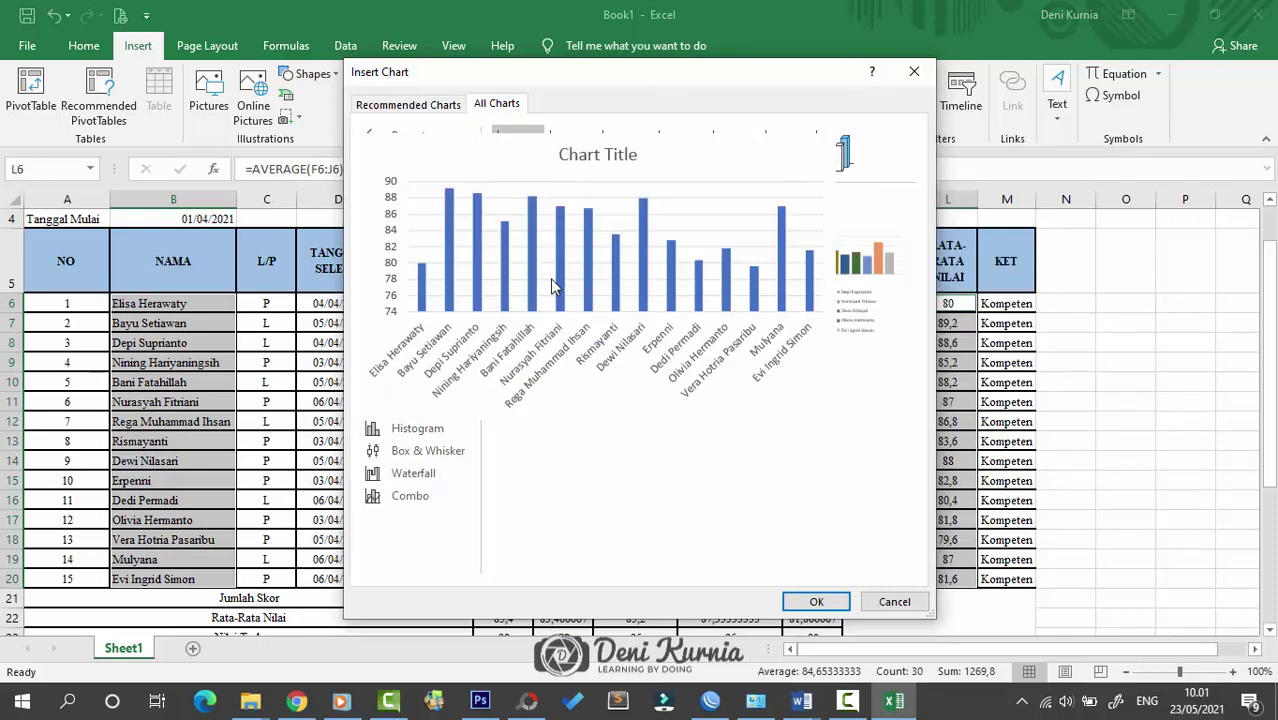
pyautogui.moveTo(853, 282)
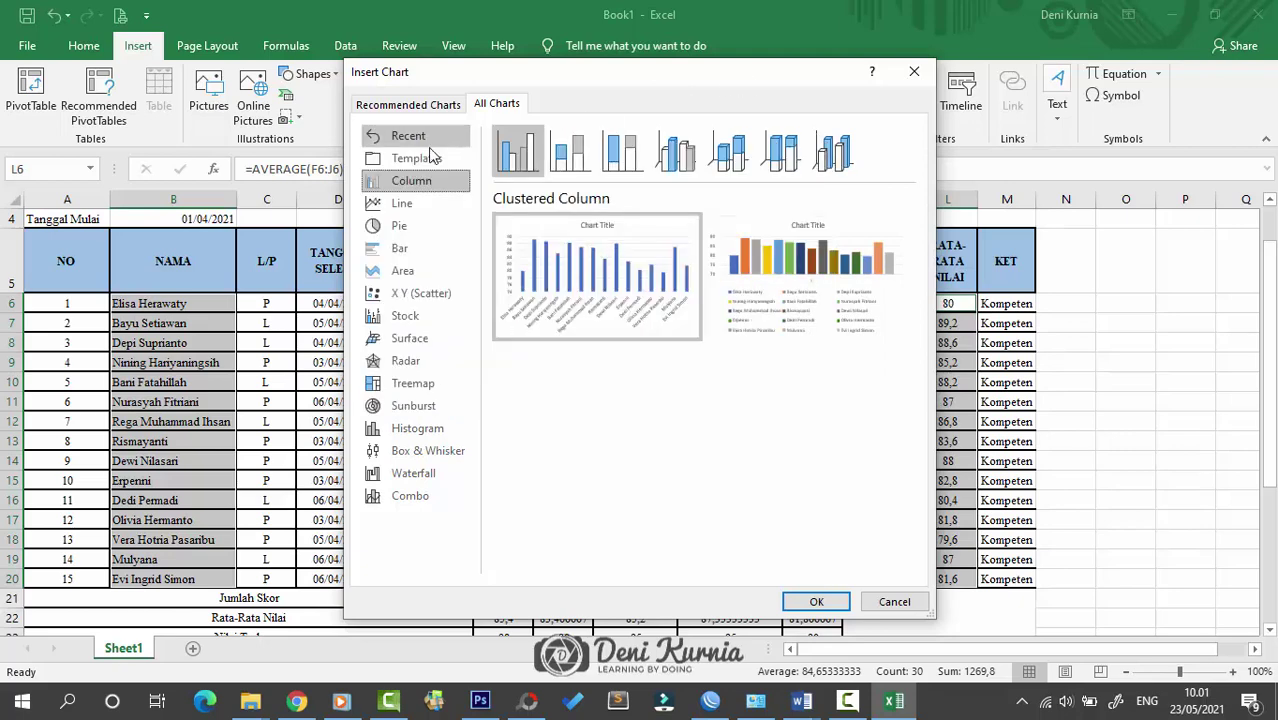
pyautogui.click(425, 212)
pyautogui.click(412, 184)
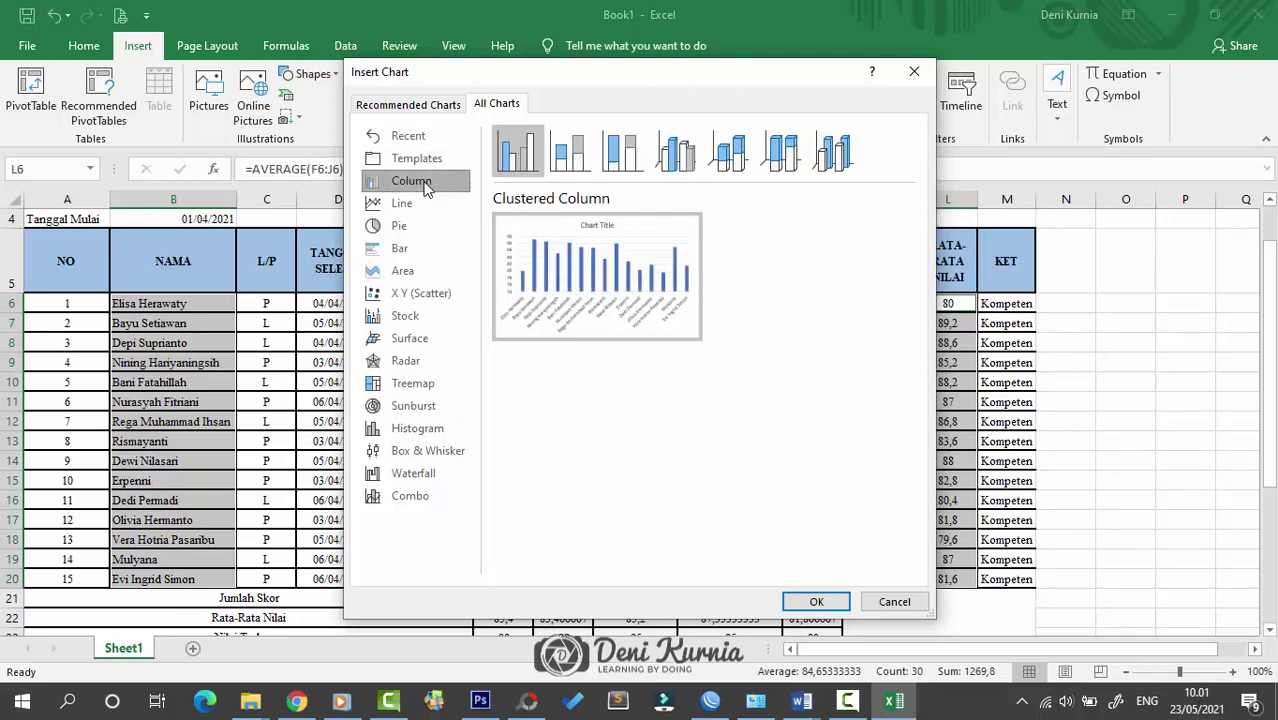
pyautogui.click(425, 230)
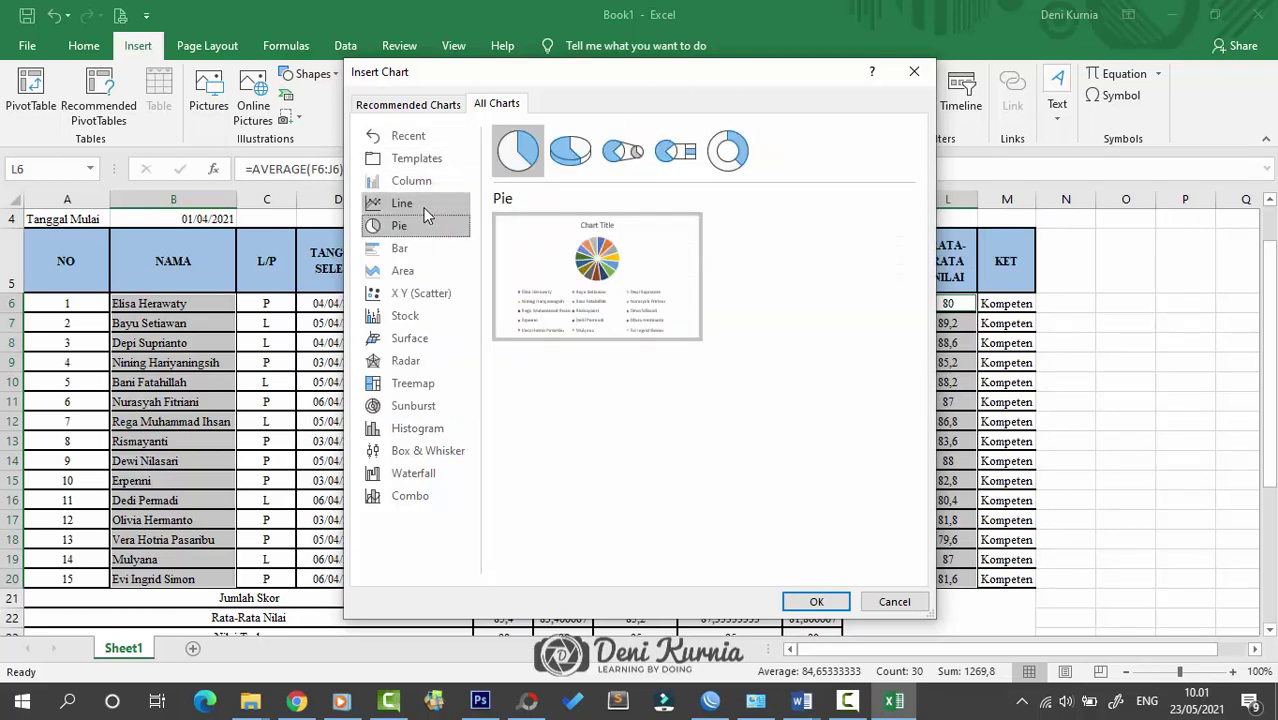
pyautogui.click(410, 204)
pyautogui.click(427, 229)
pyautogui.moveTo(605, 270)
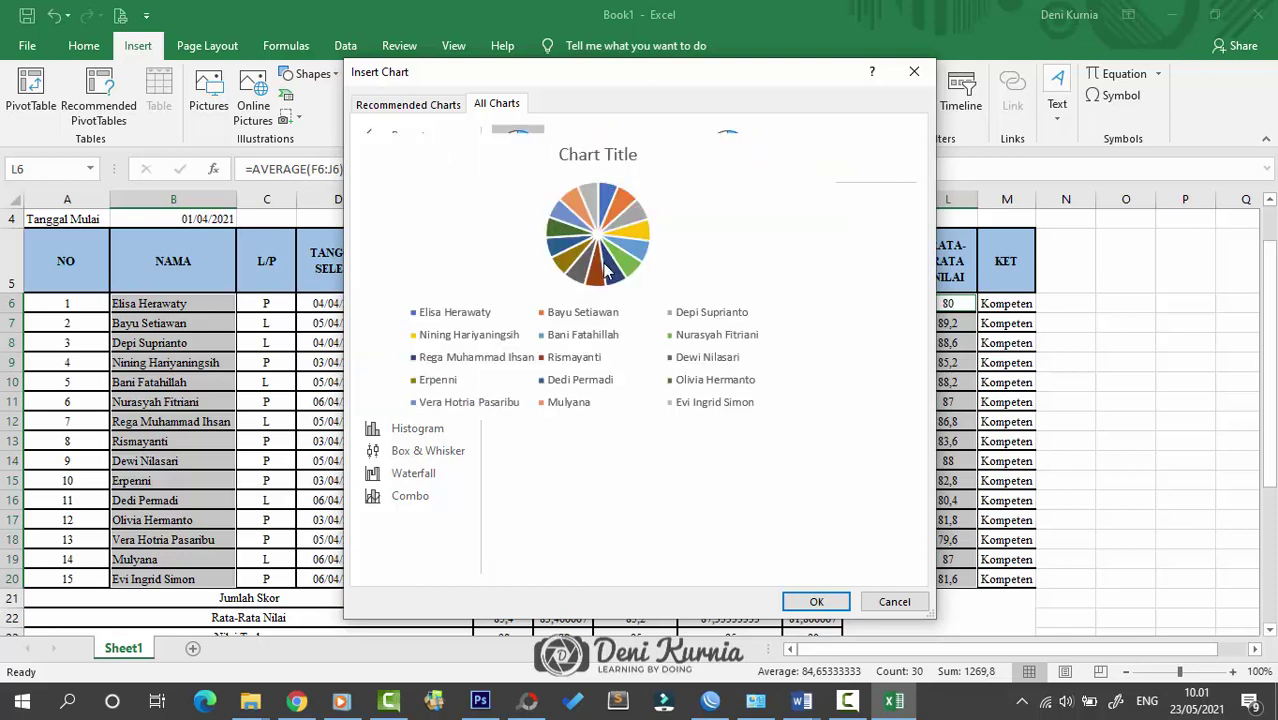
pyautogui.click(410, 203)
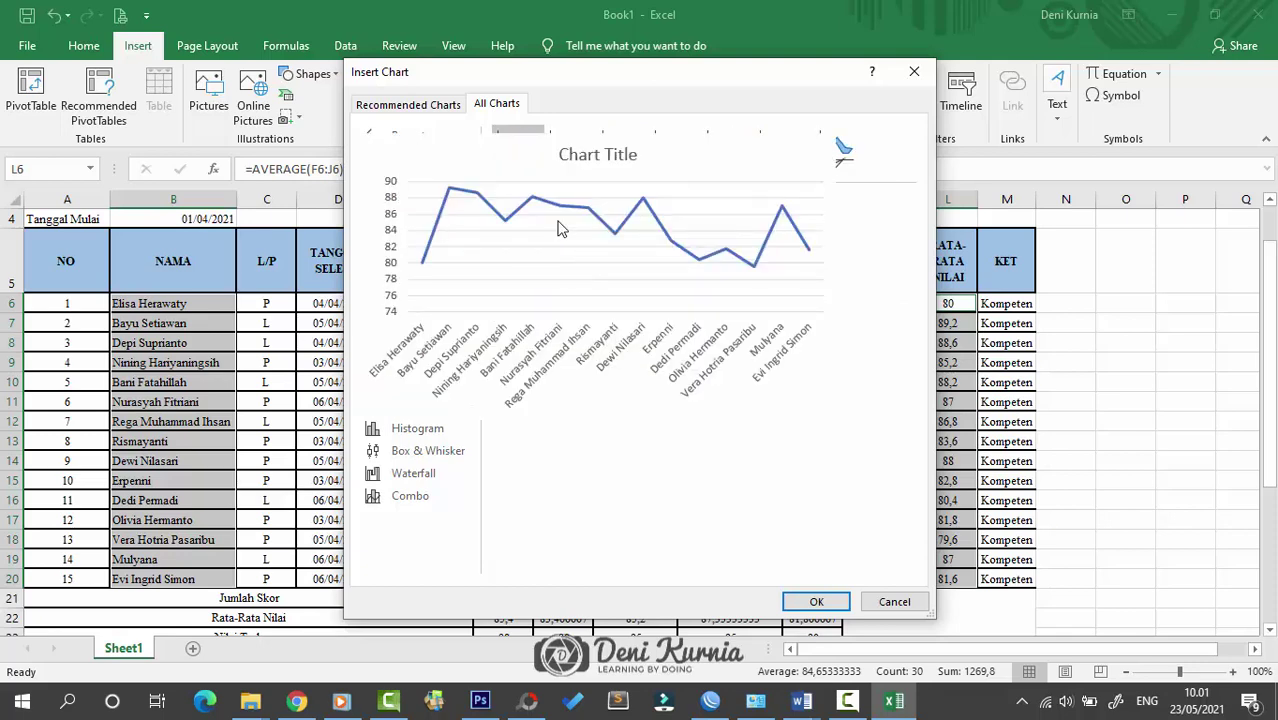
# Step: Insert a single-series Clustered Column chart of the averages with the student names along the category axis
pyautogui.click(440, 185)
pyautogui.moveTo(578, 266)
pyautogui.moveTo(884, 268)
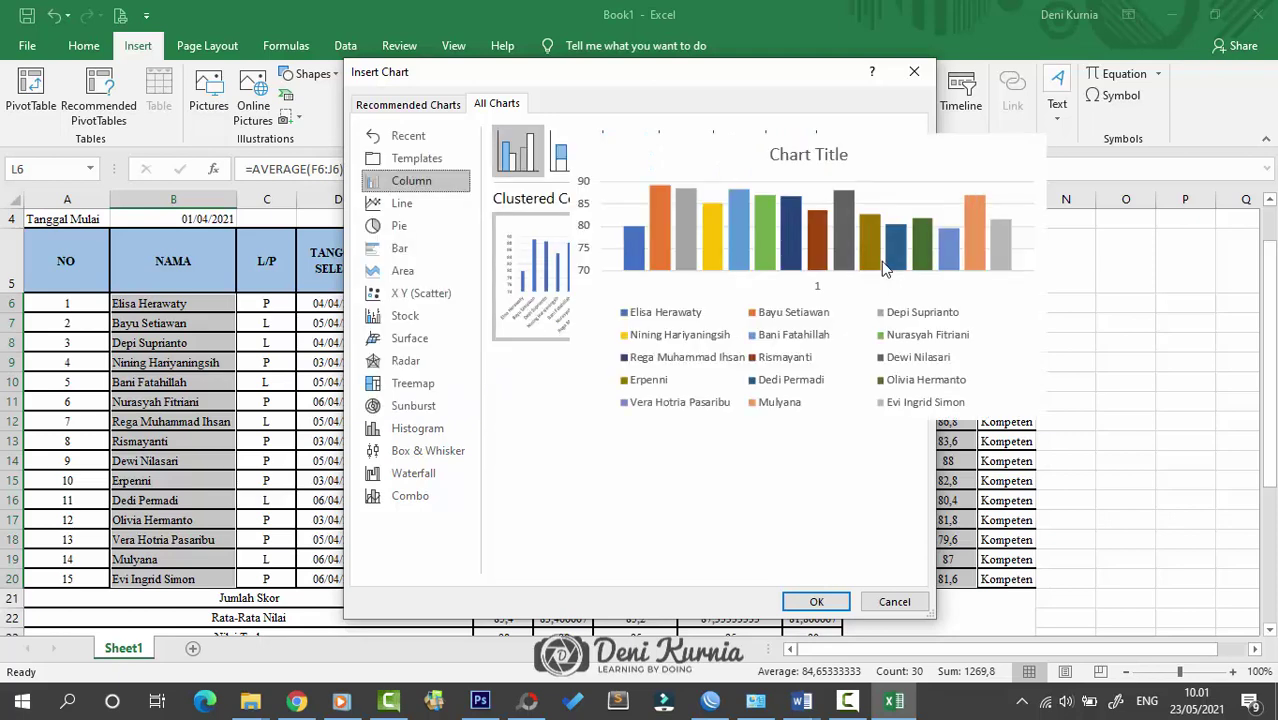
pyautogui.moveTo(606, 282)
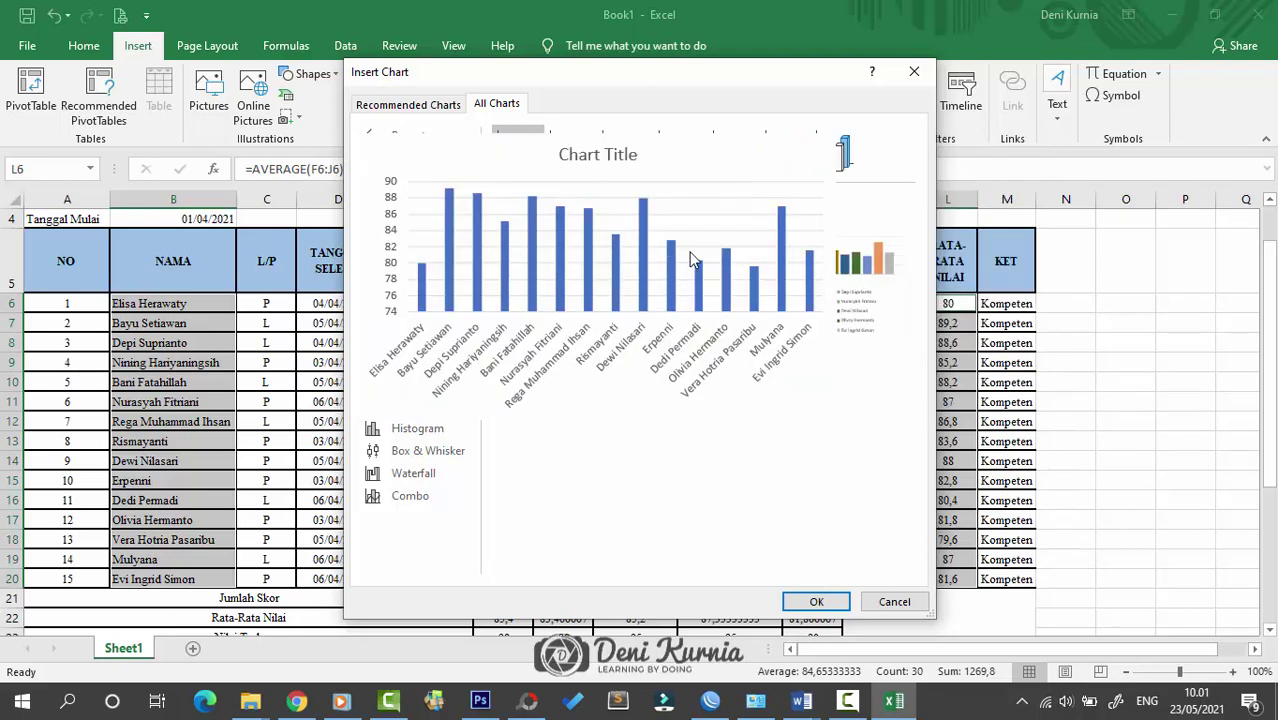
pyautogui.click(816, 601)
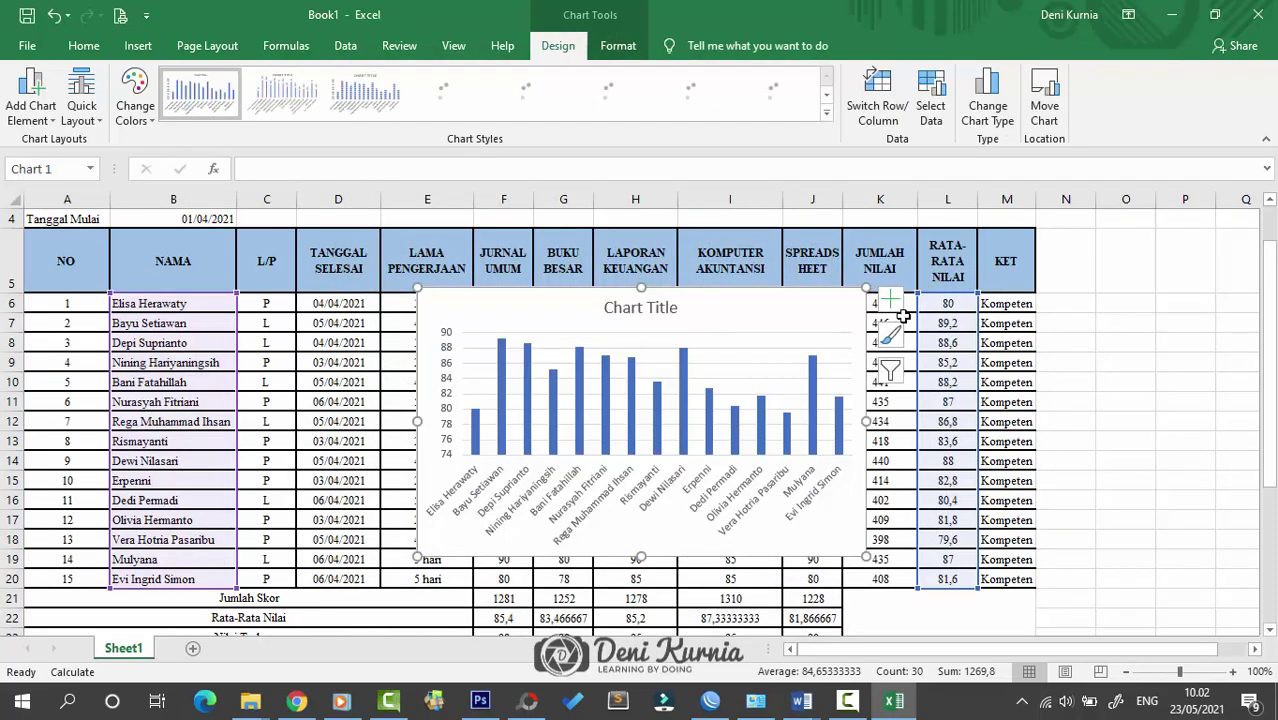
pyautogui.click(719, 404)
pyautogui.moveTo(764, 396); pyautogui.dragTo(707, 302)
pyautogui.hotkey('ctrl', 'z')
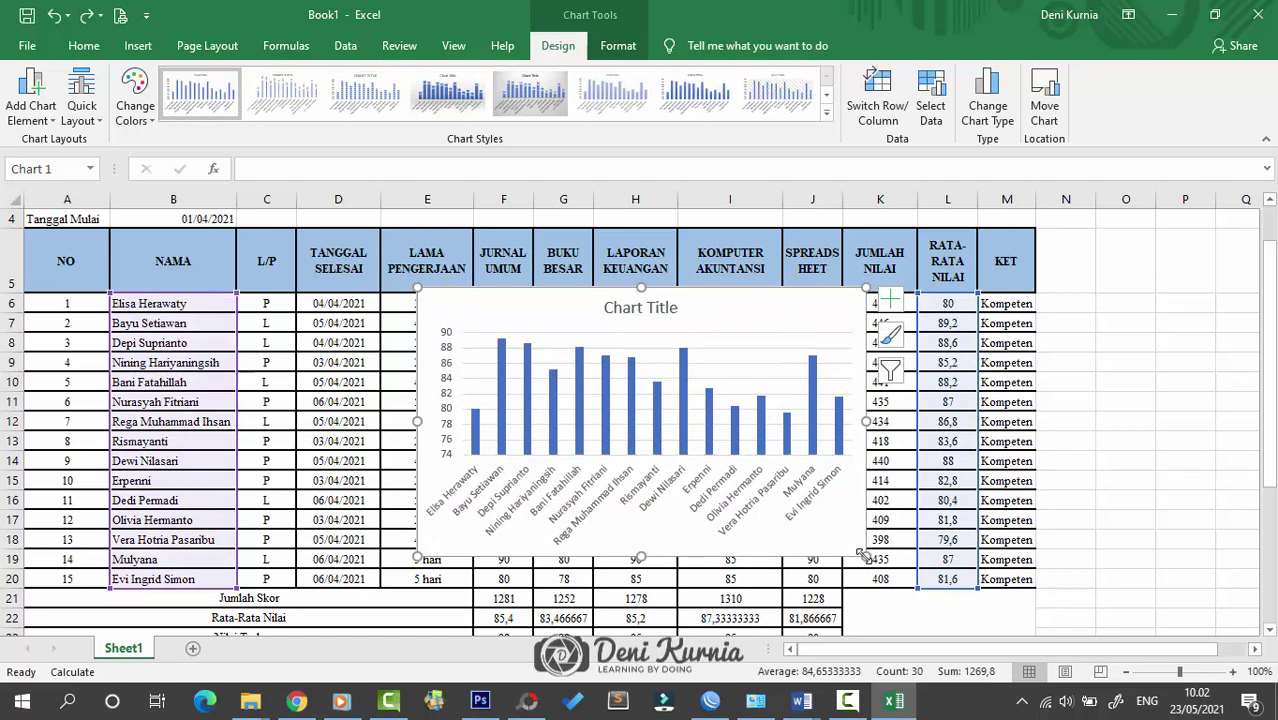
# Step: Enlarge the chart so that it spans columns D to O and extends from row 6 down to about row 33
pyautogui.moveTo(862, 554); pyautogui.dragTo(1154, 453)
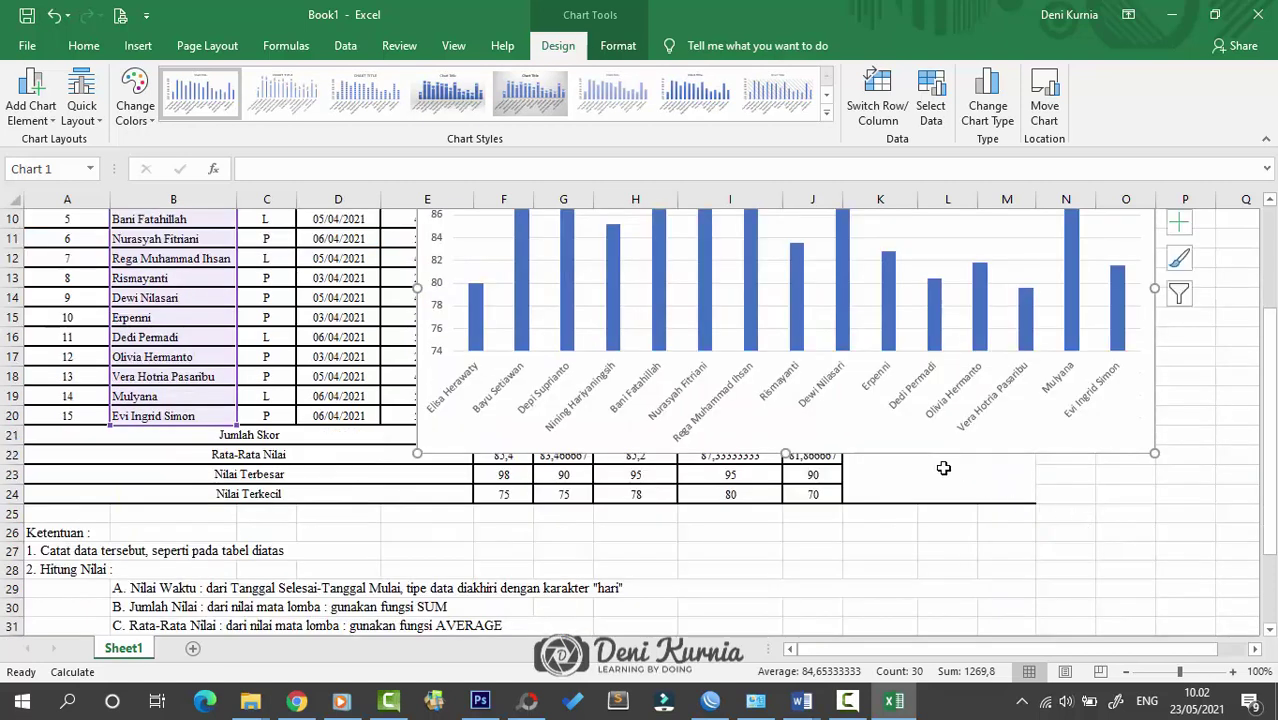
pyautogui.moveTo(783, 452); pyautogui.dragTo(777, 560)
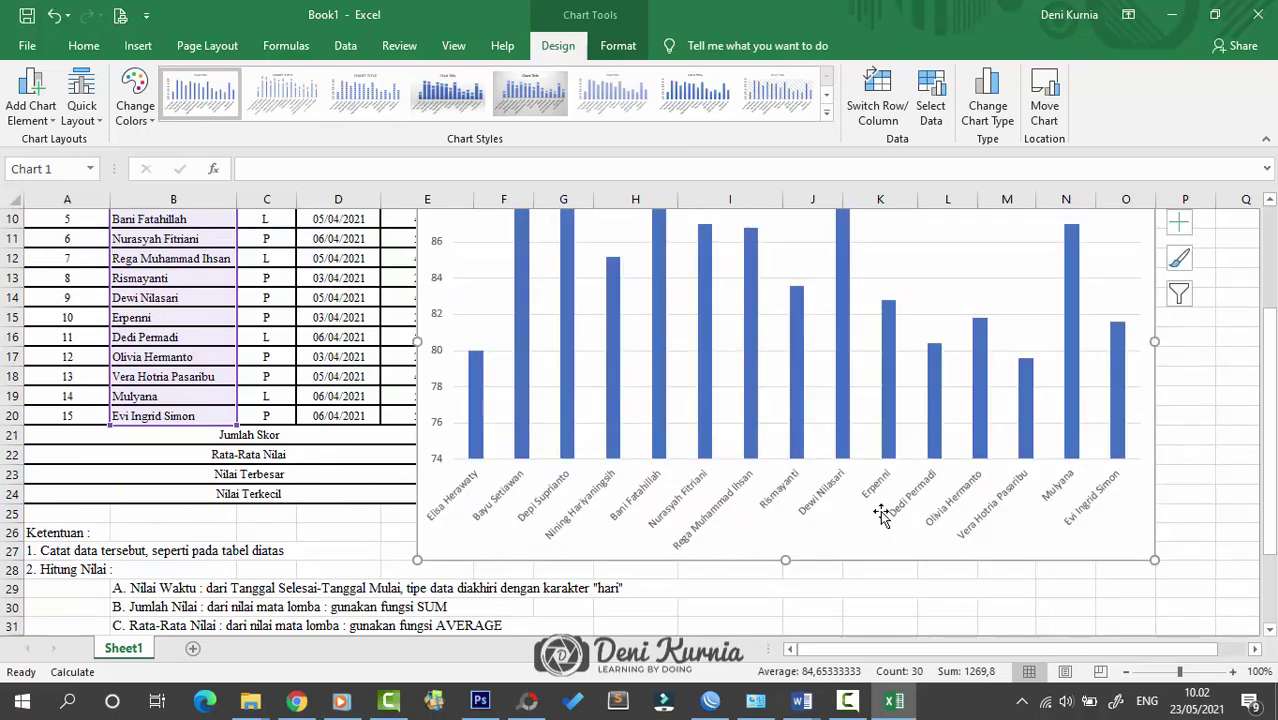
pyautogui.scroll(3, 672, 475)
pyautogui.scroll(-3, 670, 474)
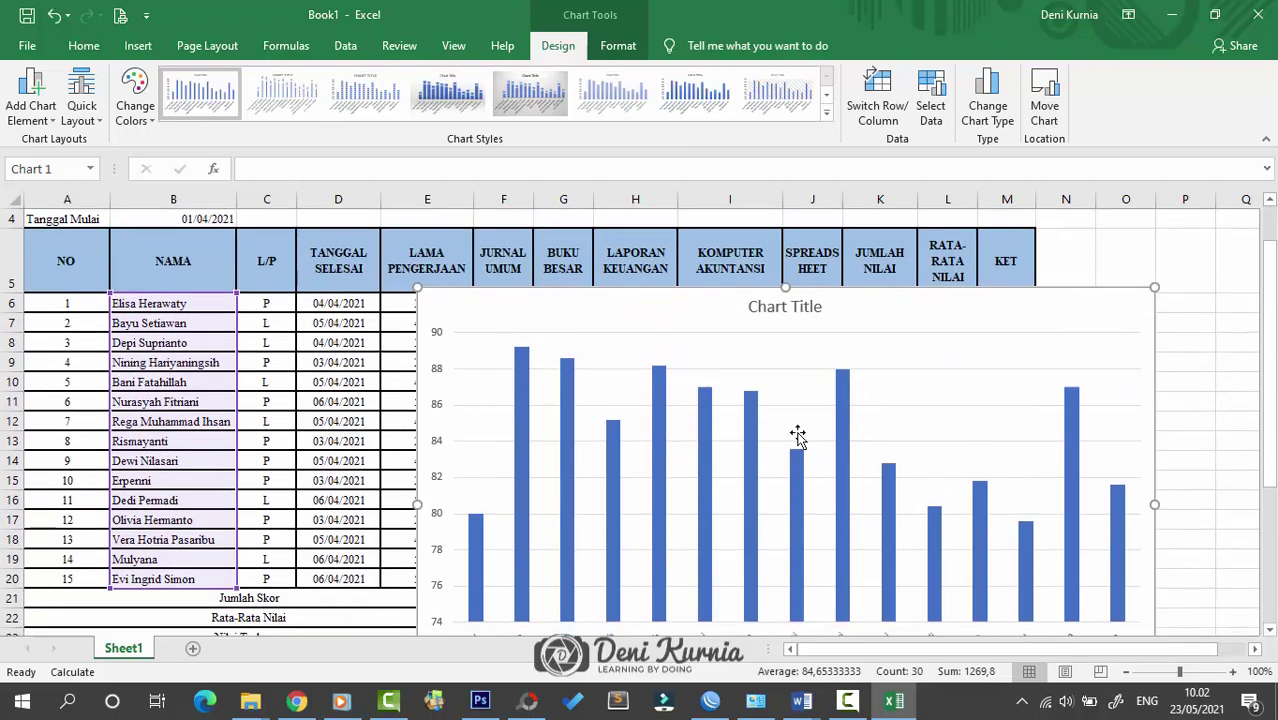
pyautogui.scroll(-3, 730, 516)
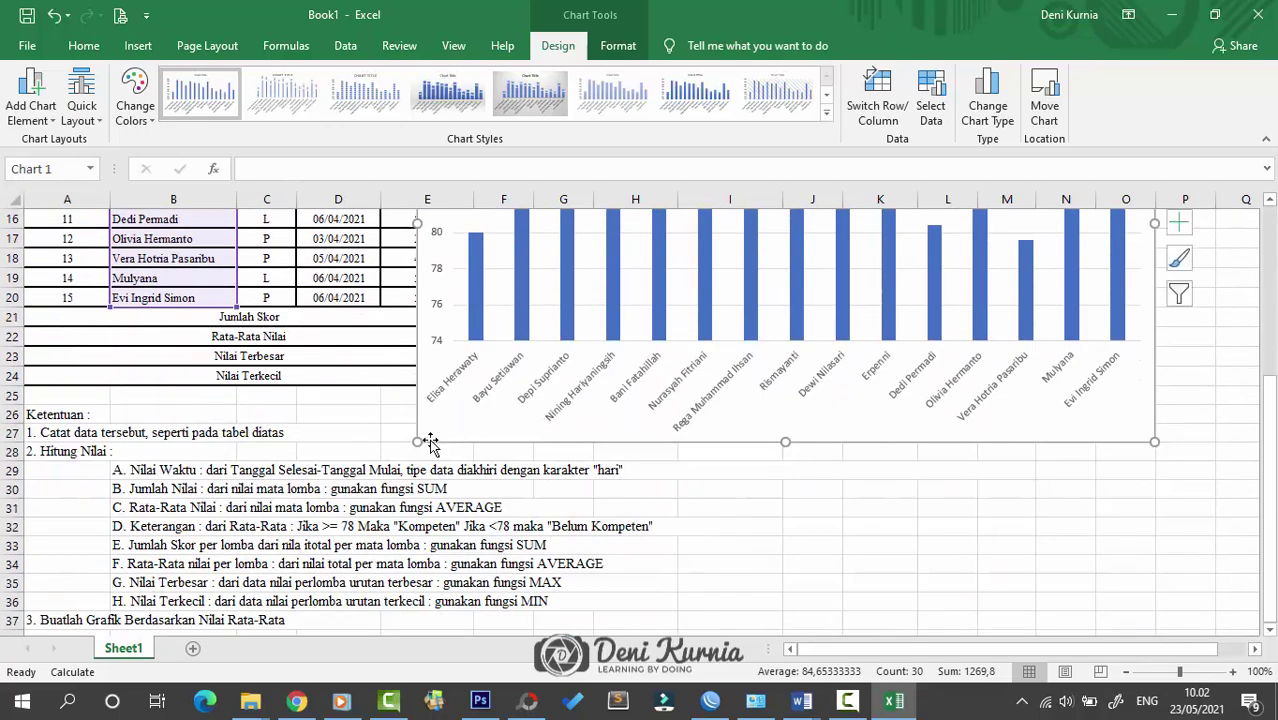
pyautogui.moveTo(418, 441); pyautogui.dragTo(326, 544)
pyautogui.scroll(-2, 842, 449)
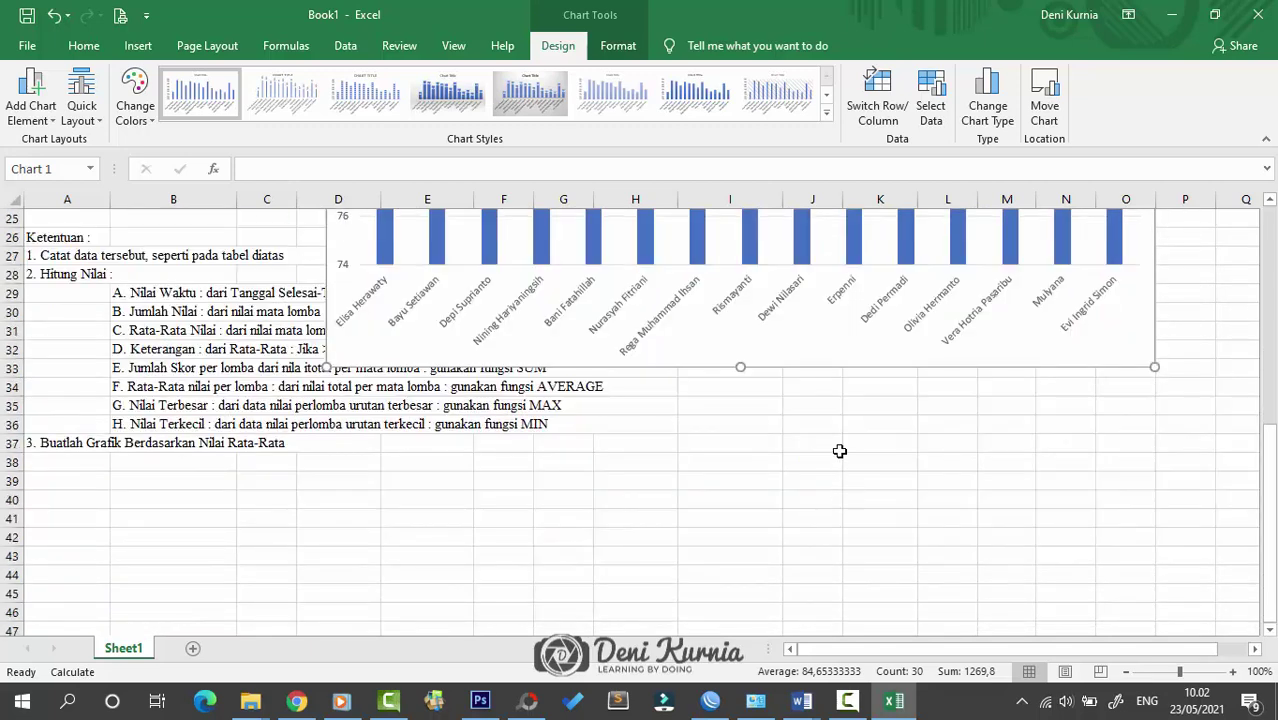
pyautogui.scroll(2, 841, 453)
pyautogui.scroll(4, 841, 453)
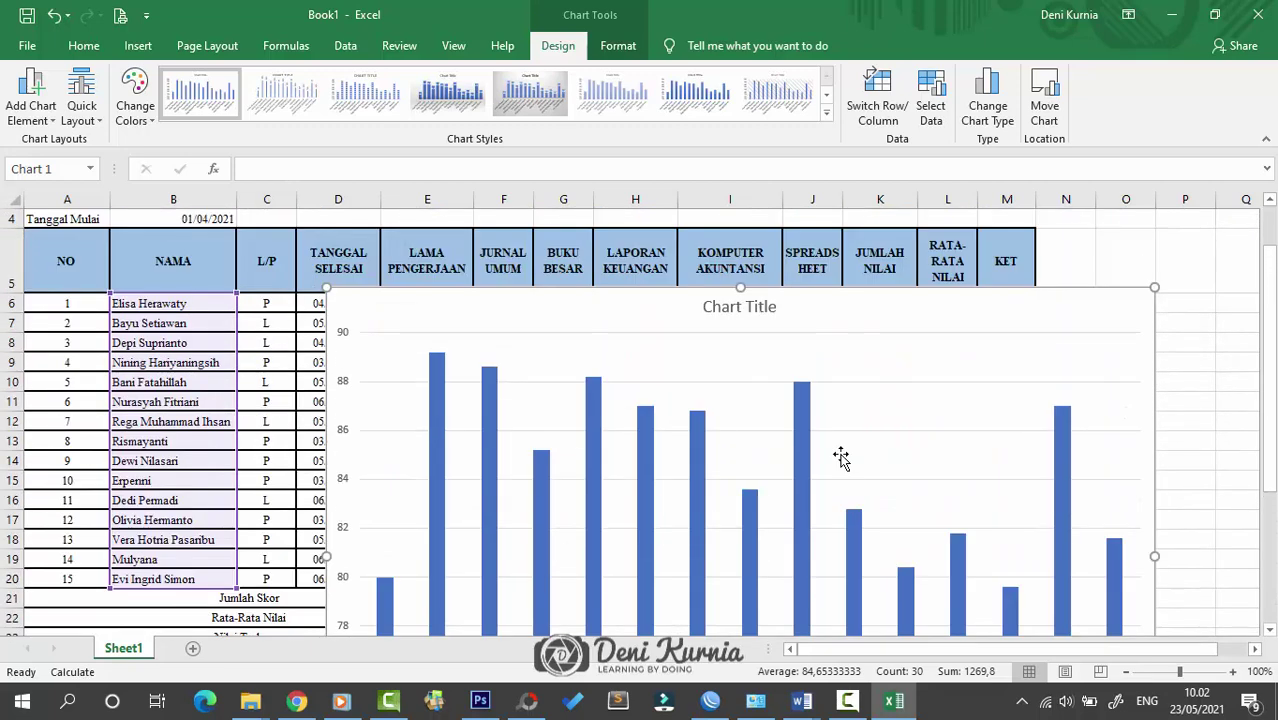
pyautogui.click(748, 310)
pyautogui.moveTo(740, 307); pyautogui.dragTo(1005, 300)
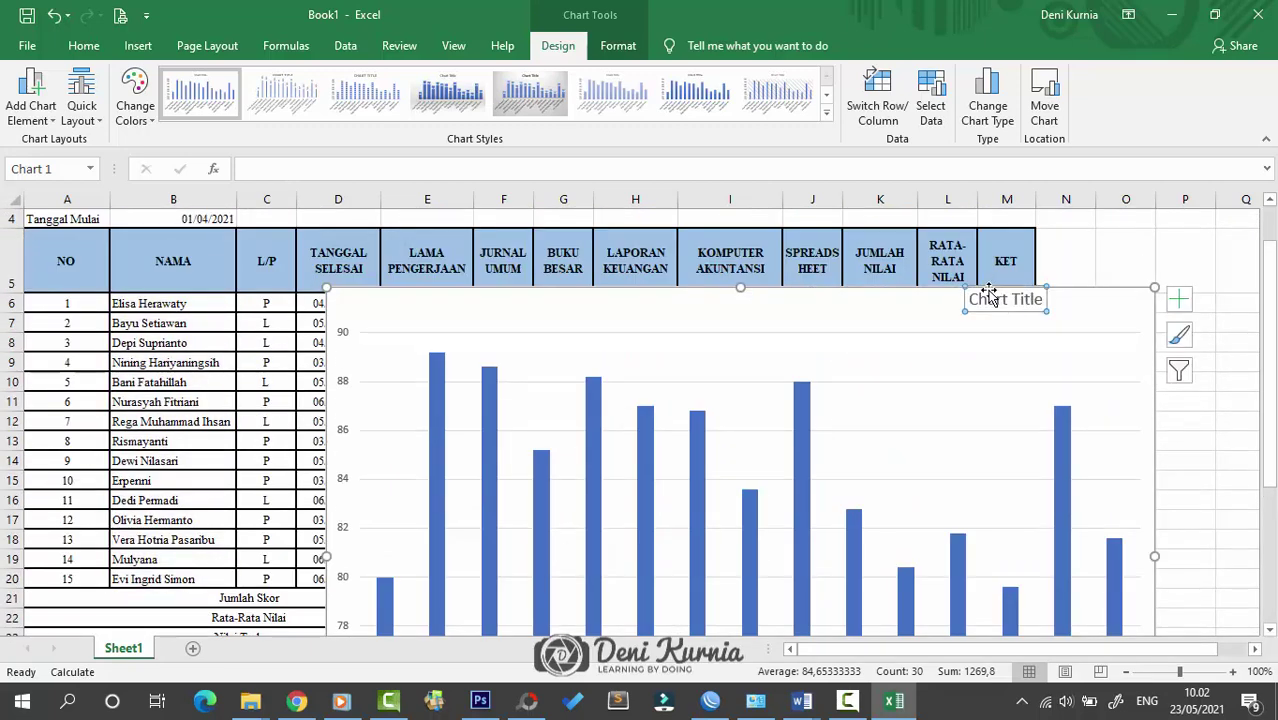
pyautogui.hotkey('ctrl', 'z')
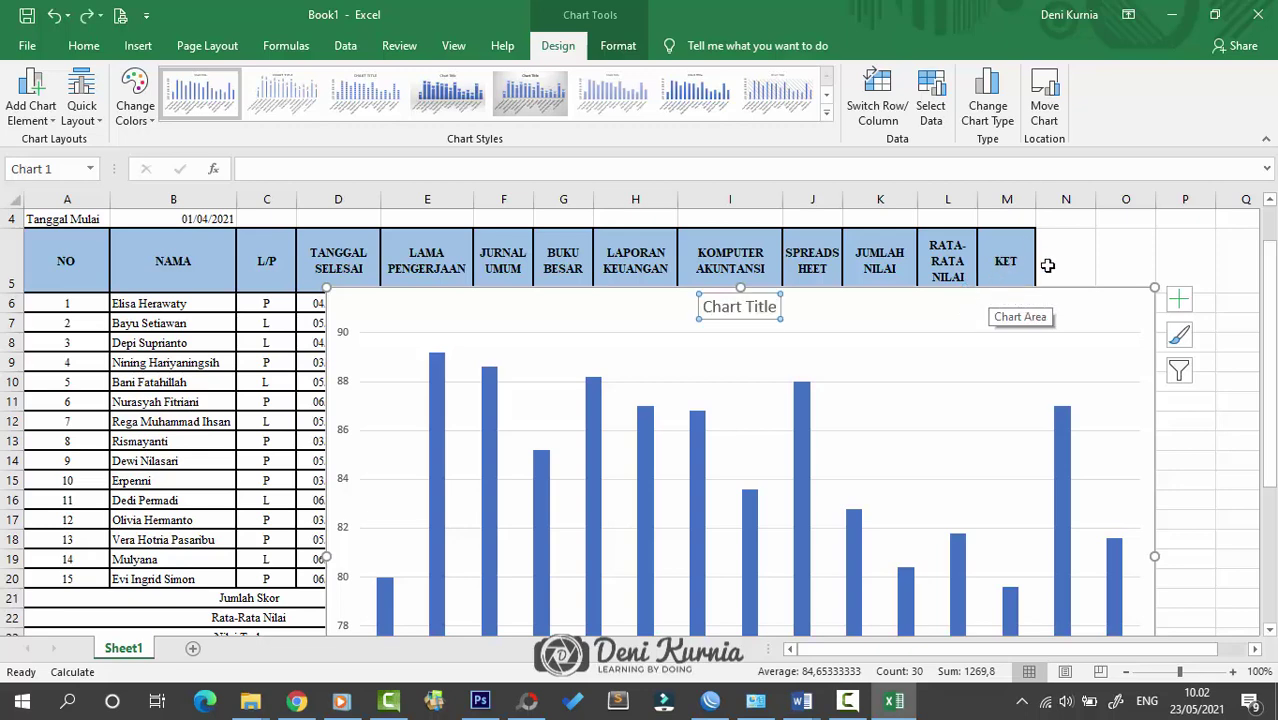
# Step: Move the chart off the score table into the empty area beside it, from column O to AB starting at row 5
pyautogui.moveTo(975, 308); pyautogui.dragTo(1173, 337)
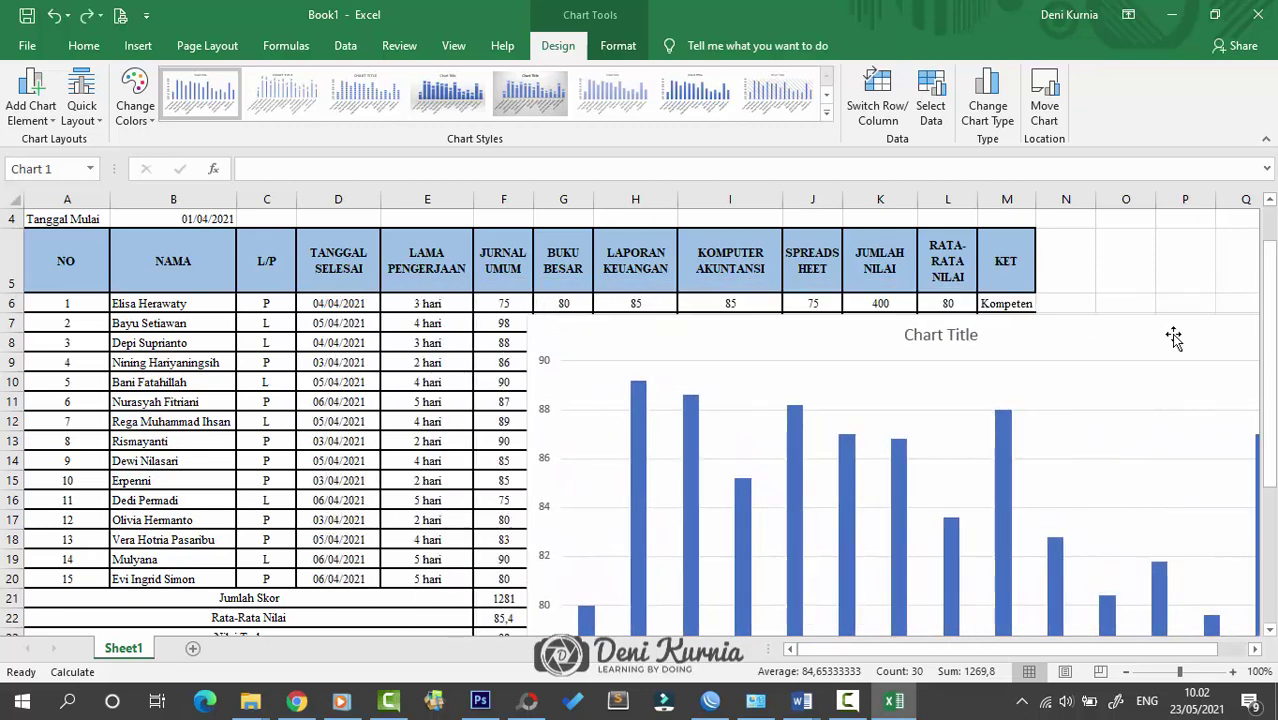
pyautogui.scroll(-2, 1173, 337)
pyautogui.scroll(2, 1161, 354)
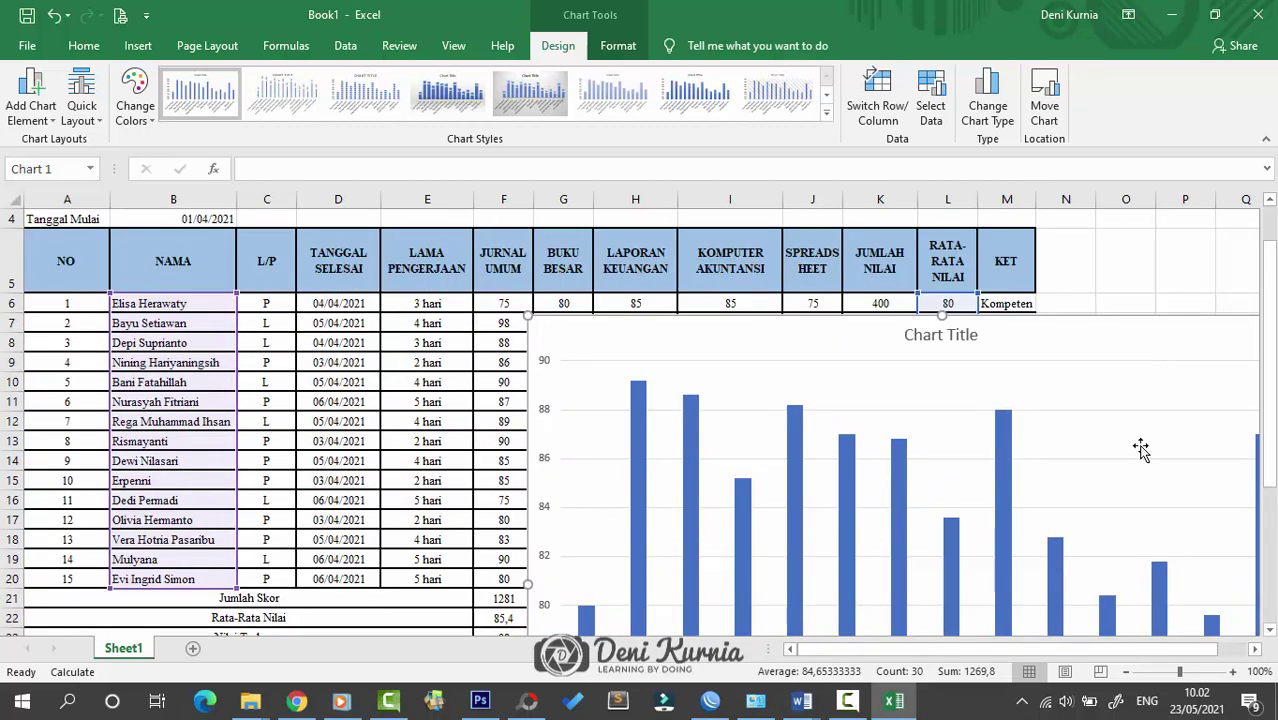
pyautogui.click(1124, 671)
pyautogui.click(1124, 671)
pyautogui.click(1124, 671)
pyautogui.click(1124, 671)
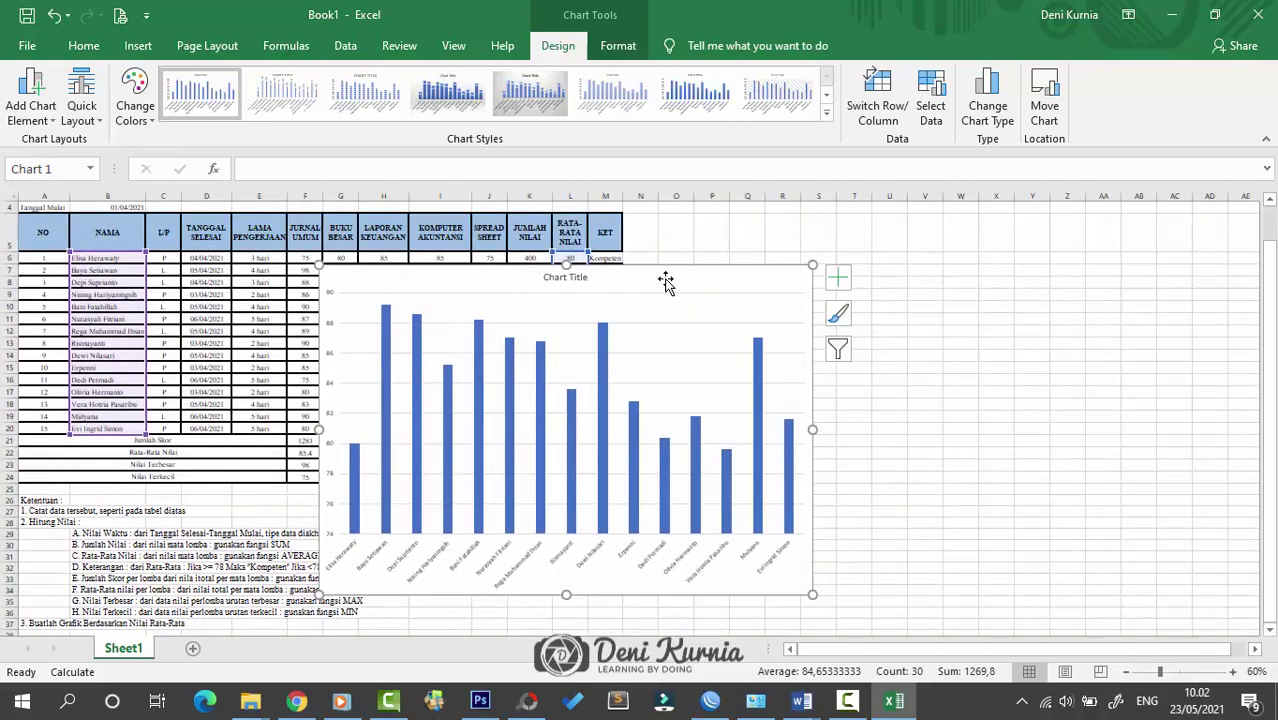
pyautogui.moveTo(666, 283); pyautogui.dragTo(1010, 226)
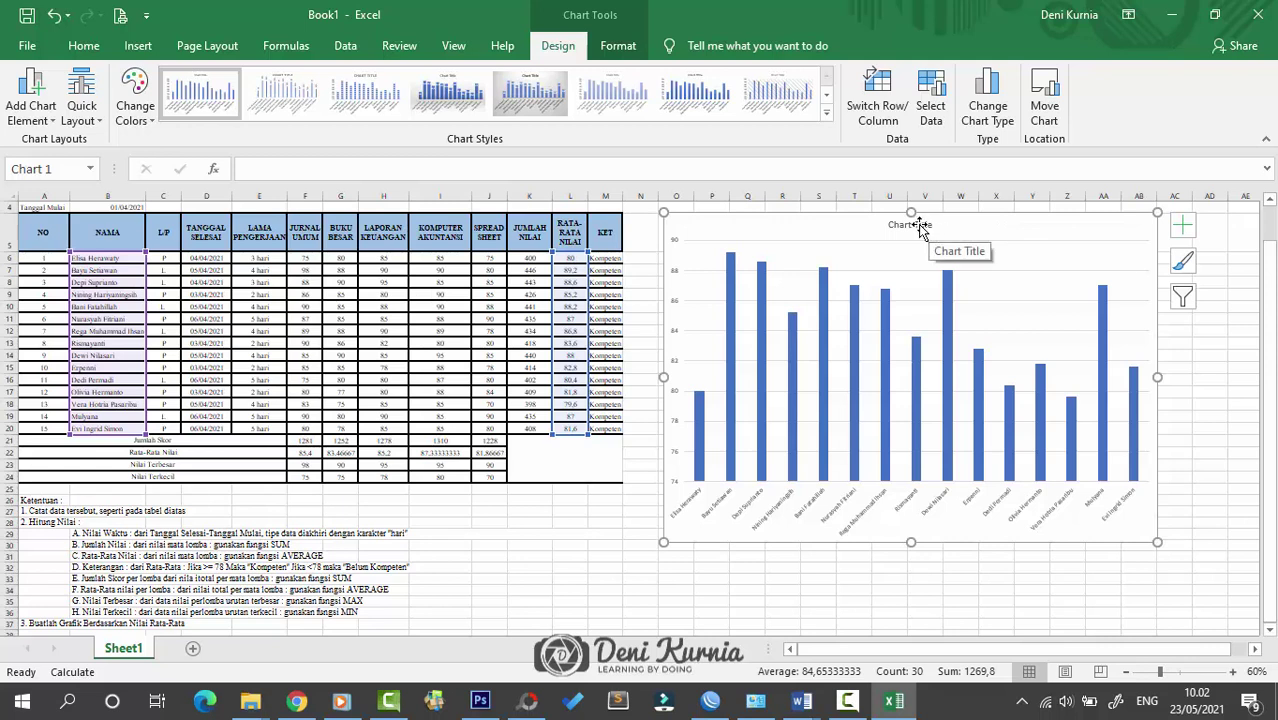
# Step: Replace the chart's title with GRAFIK NILAI and leave the chart with its formatting options closed
pyautogui.doubleClick(930, 225)
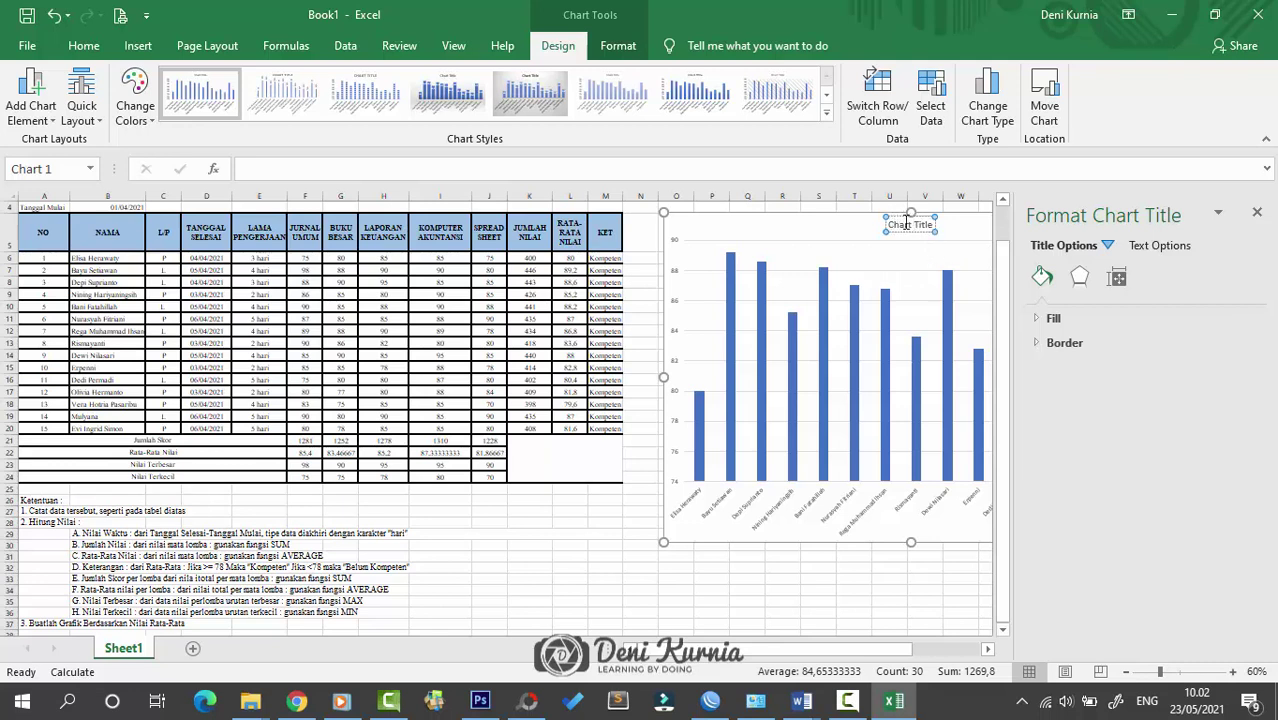
pyautogui.tripleClick(906, 222)
pyautogui.write('GRA')
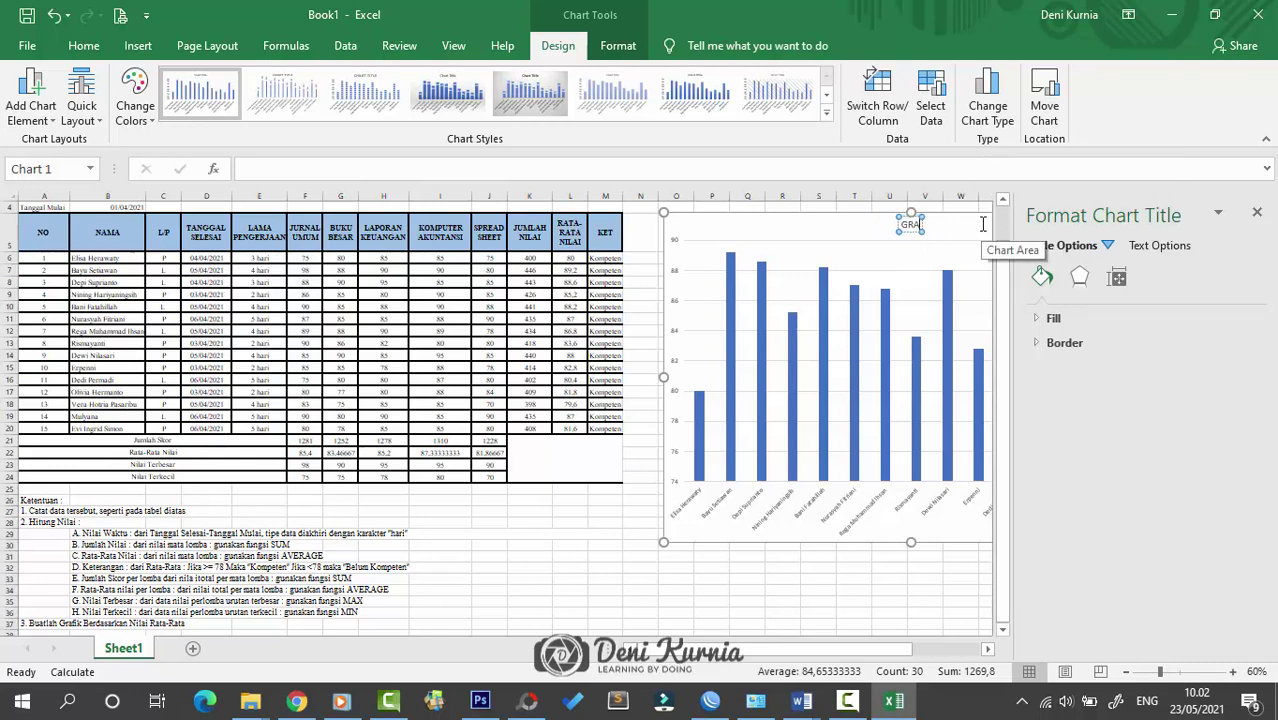
pyautogui.write('FIK NILAI')
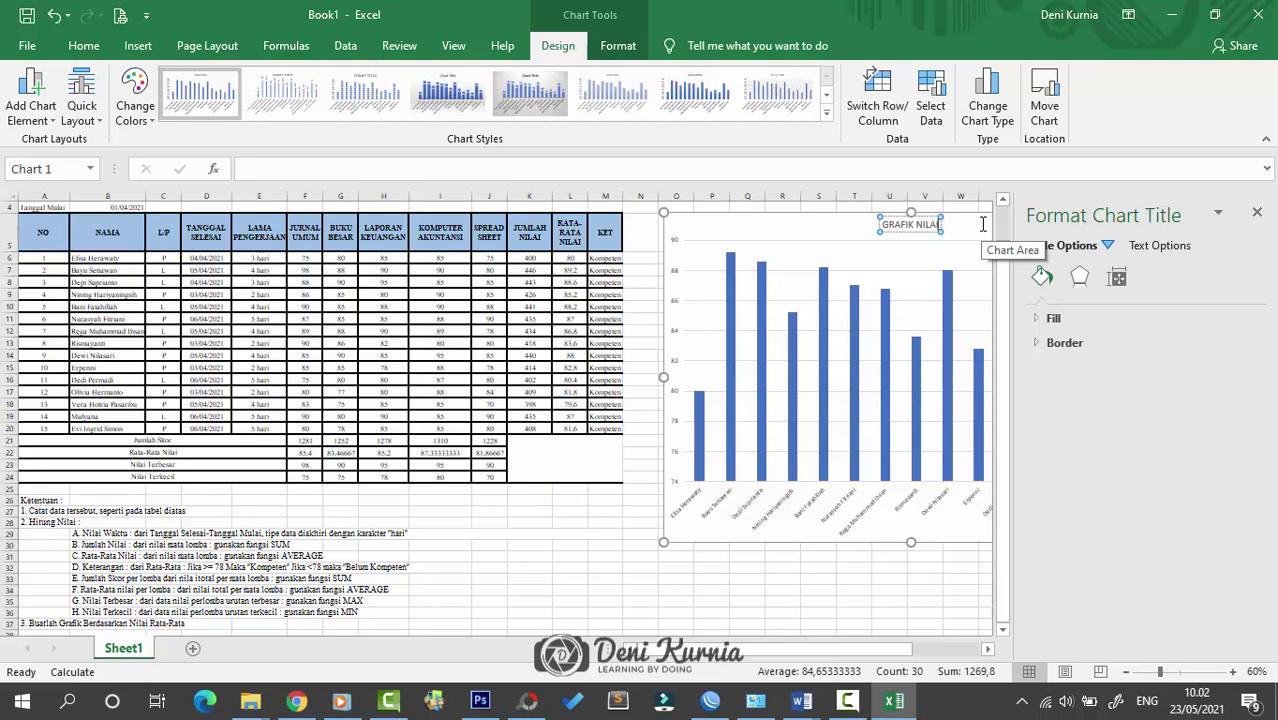
pyautogui.click(1257, 212)
pyautogui.click(1082, 577)
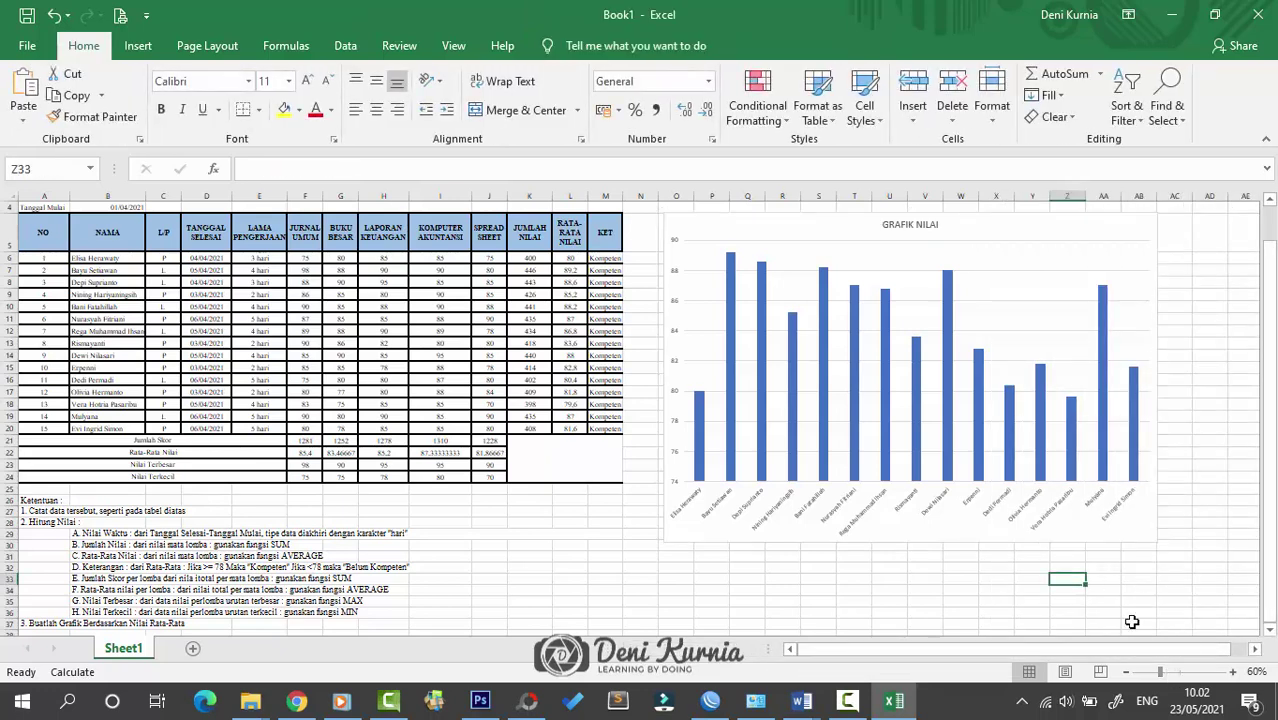
# Step: Examine the finished GRAFIK NILAI chart up close, checking its columns, student names and individual values
pyautogui.click(1178, 673)
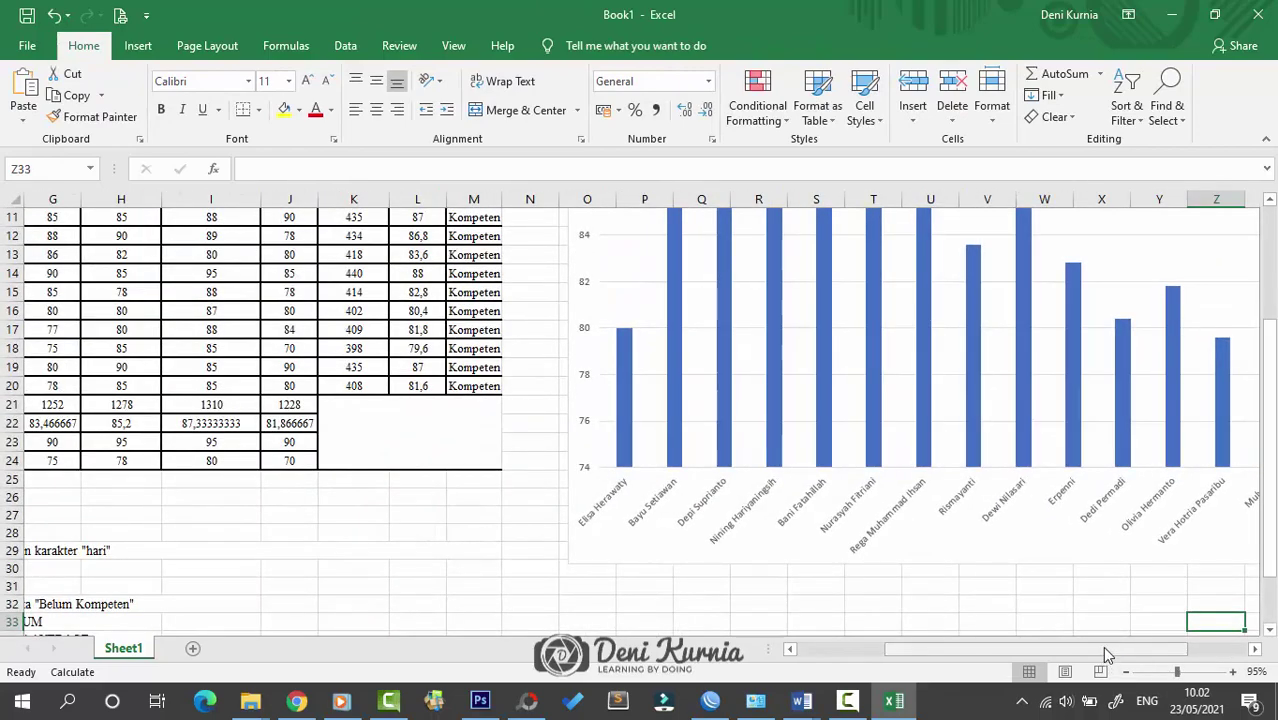
pyautogui.moveTo(1102, 646); pyautogui.dragTo(1150, 641)
pyautogui.scroll(2, 634, 468)
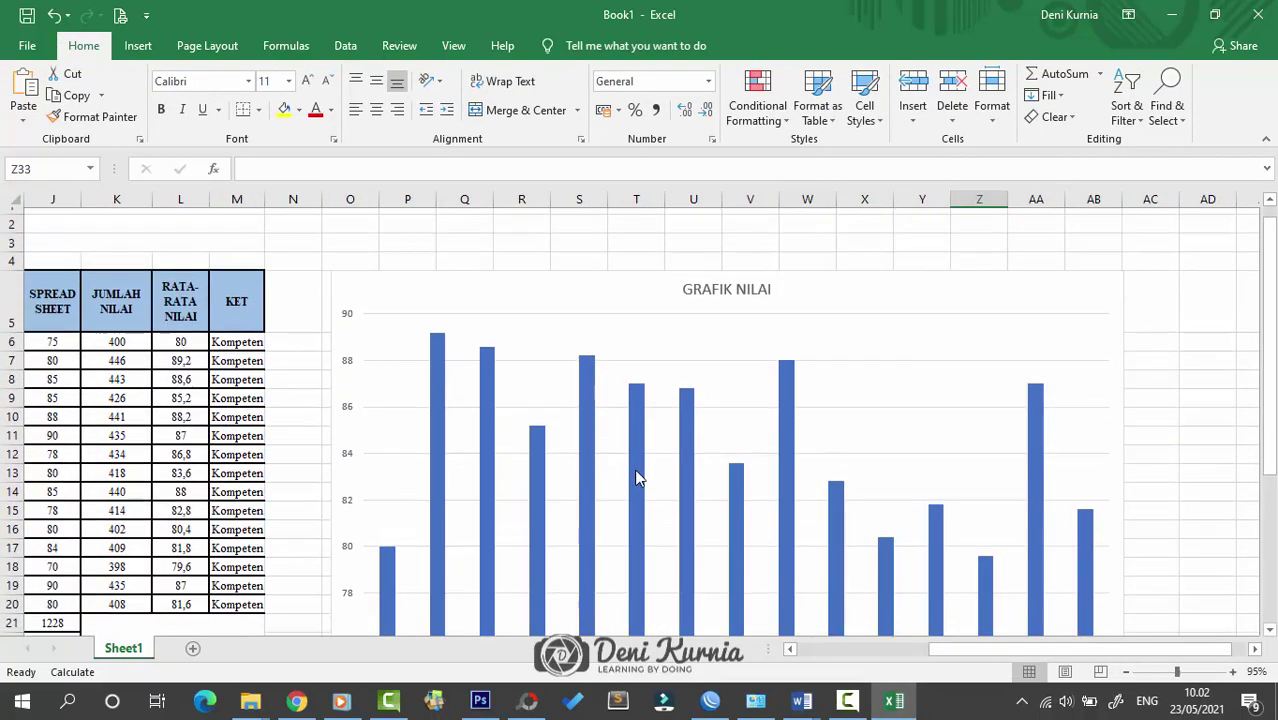
pyautogui.scroll(-1, 638, 476)
pyautogui.scroll(1, 633, 471)
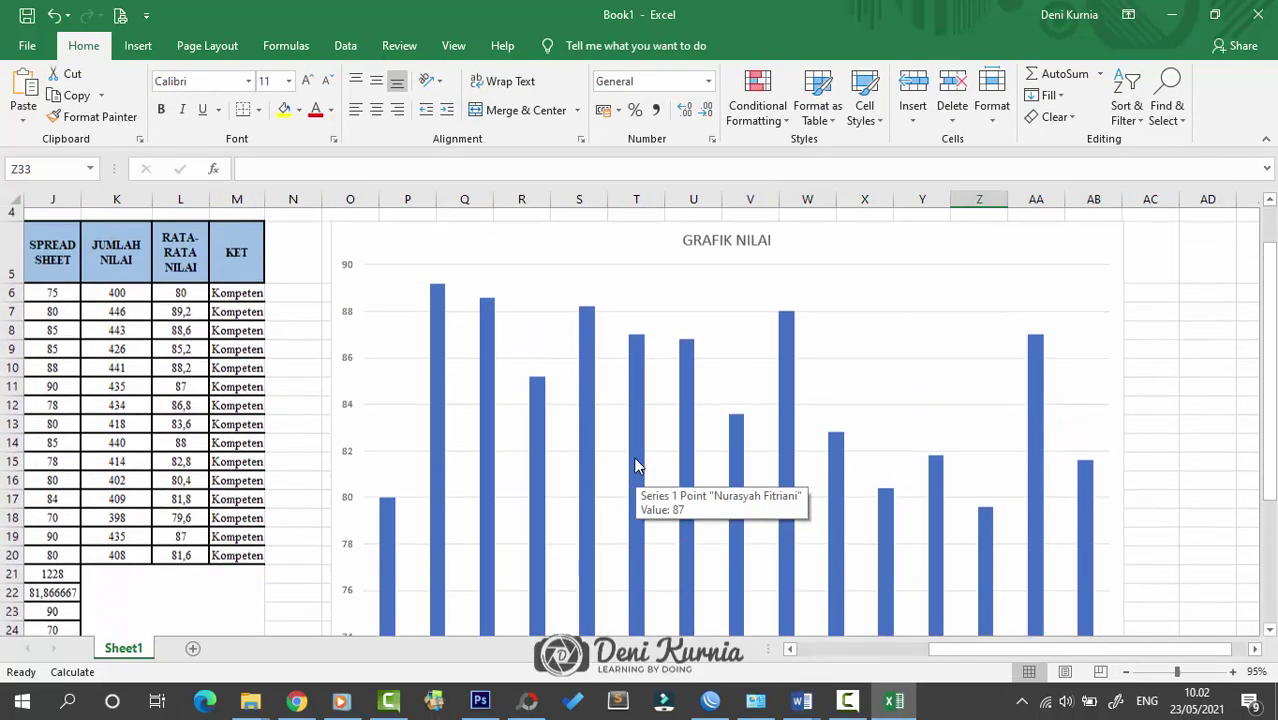
pyautogui.scroll(-1, 605, 425)
pyautogui.scroll(2, 1016, 576)
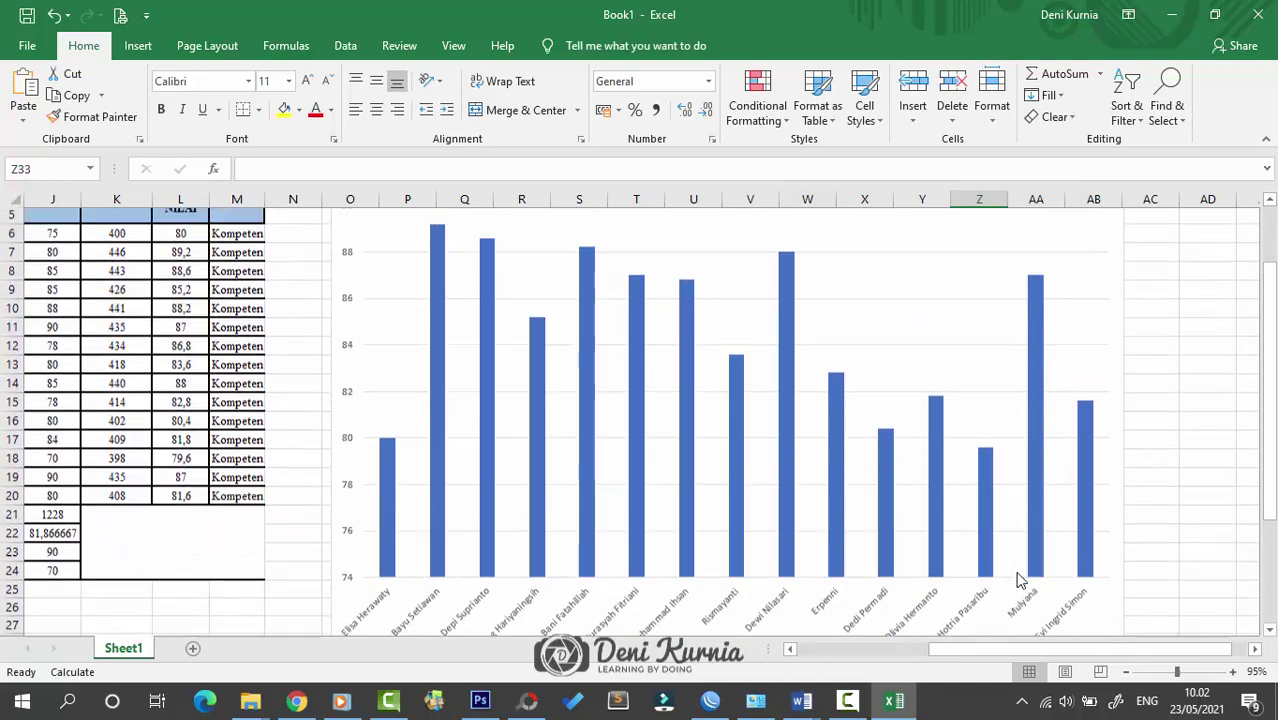
pyautogui.scroll(-1, 605, 403)
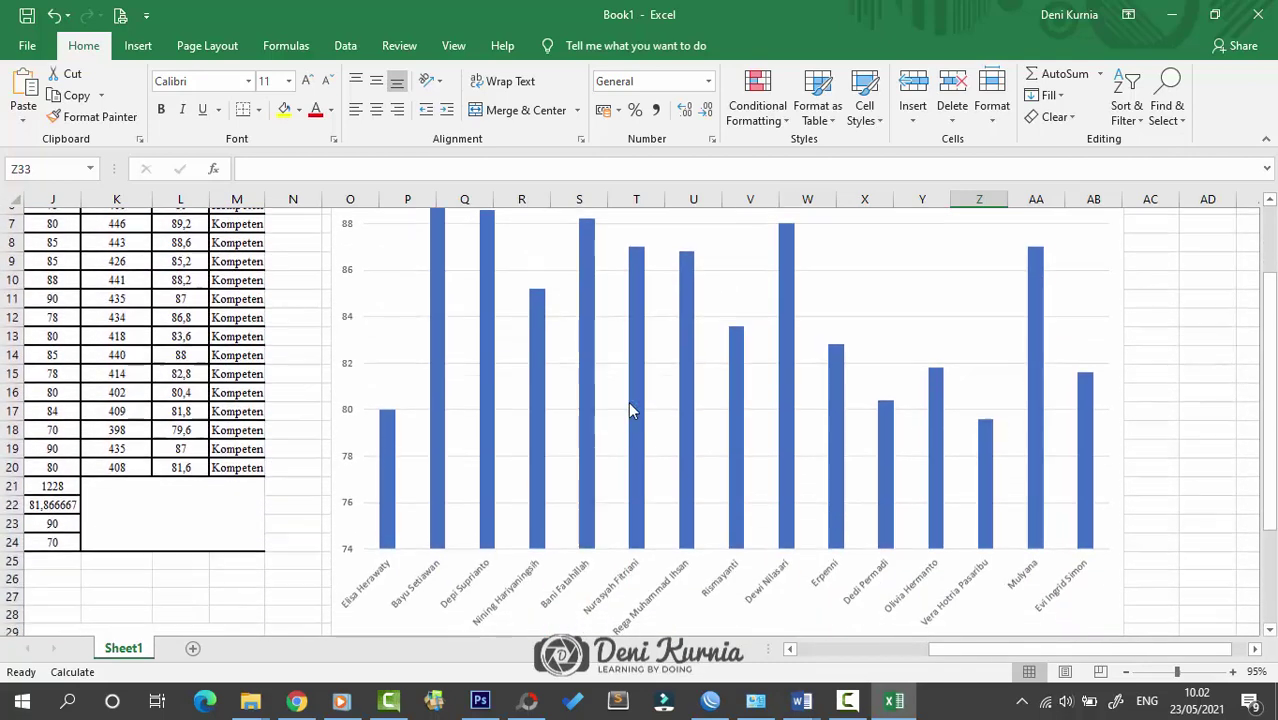
pyautogui.scroll(1, 690, 415)
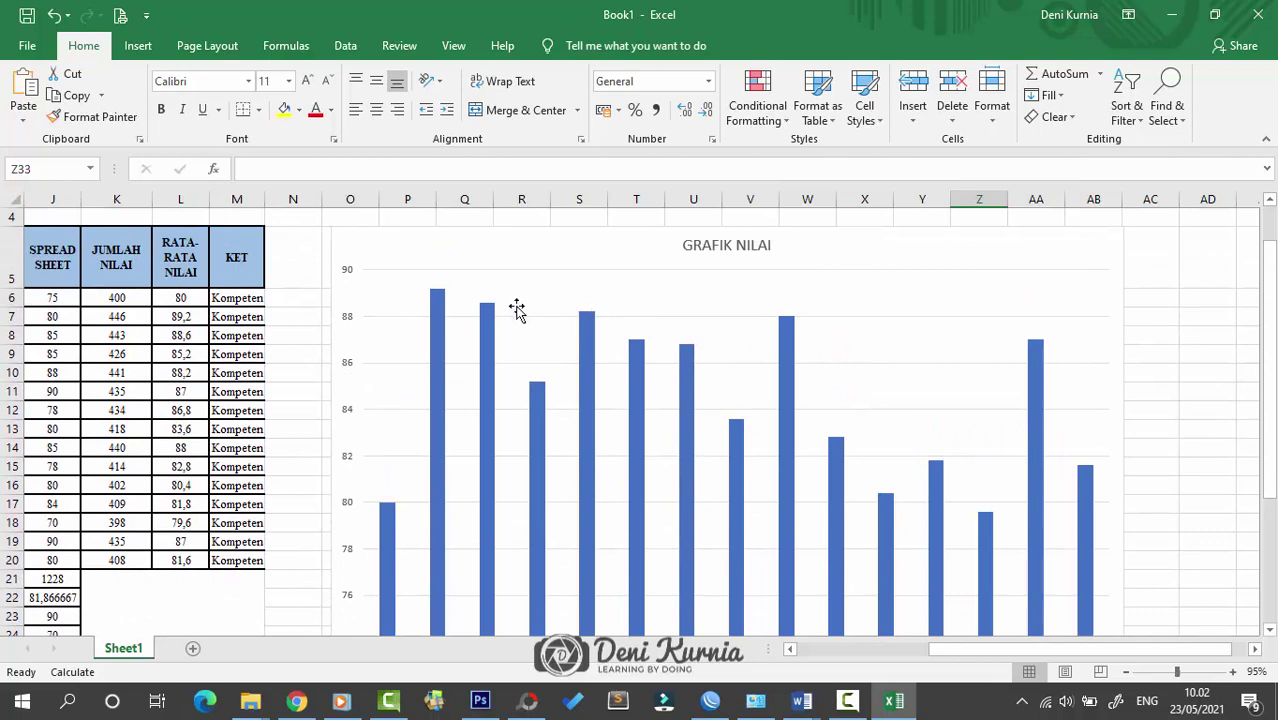
pyautogui.moveTo(438, 296)
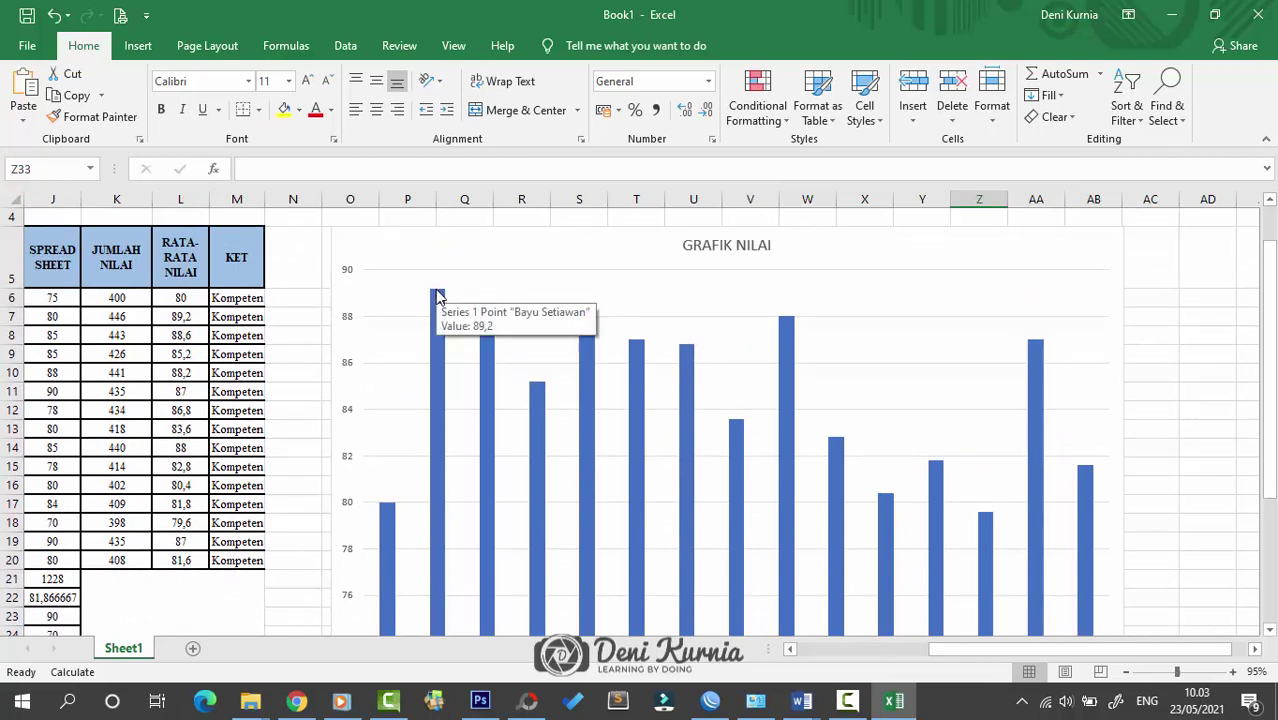
pyautogui.scroll(-3, 438, 296)
pyautogui.scroll(3, 438, 296)
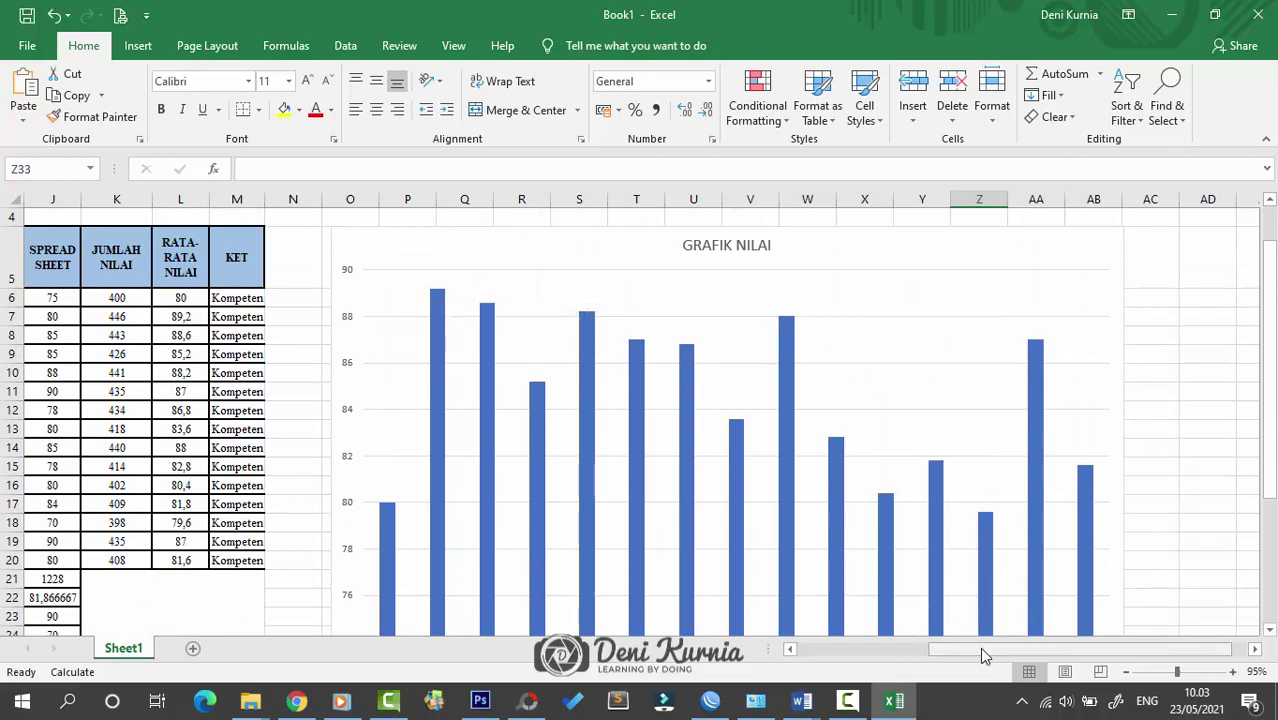
# Step: Look over the completed score table and its Ketentuan list, and minimize the workbook window
pyautogui.moveTo(979, 647); pyautogui.dragTo(847, 647)
pyautogui.scroll(-4, 706, 503)
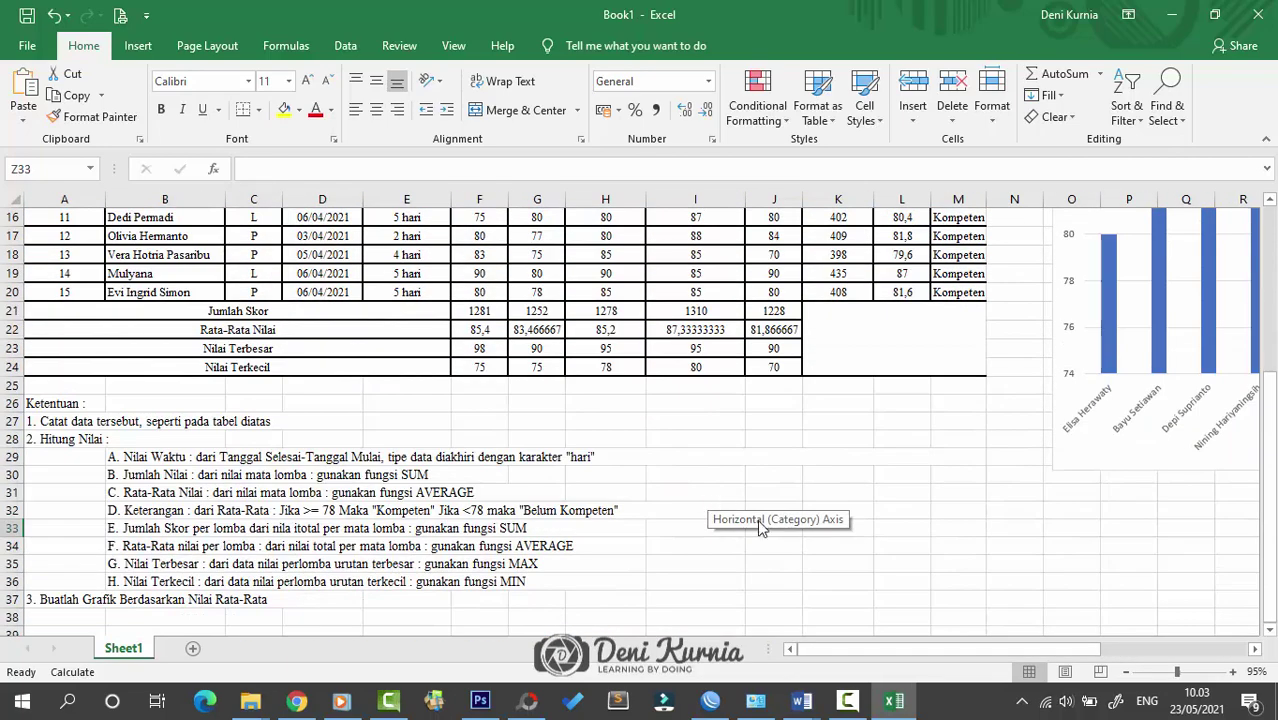
pyautogui.scroll(4, 818, 537)
pyautogui.scroll(1, 783, 437)
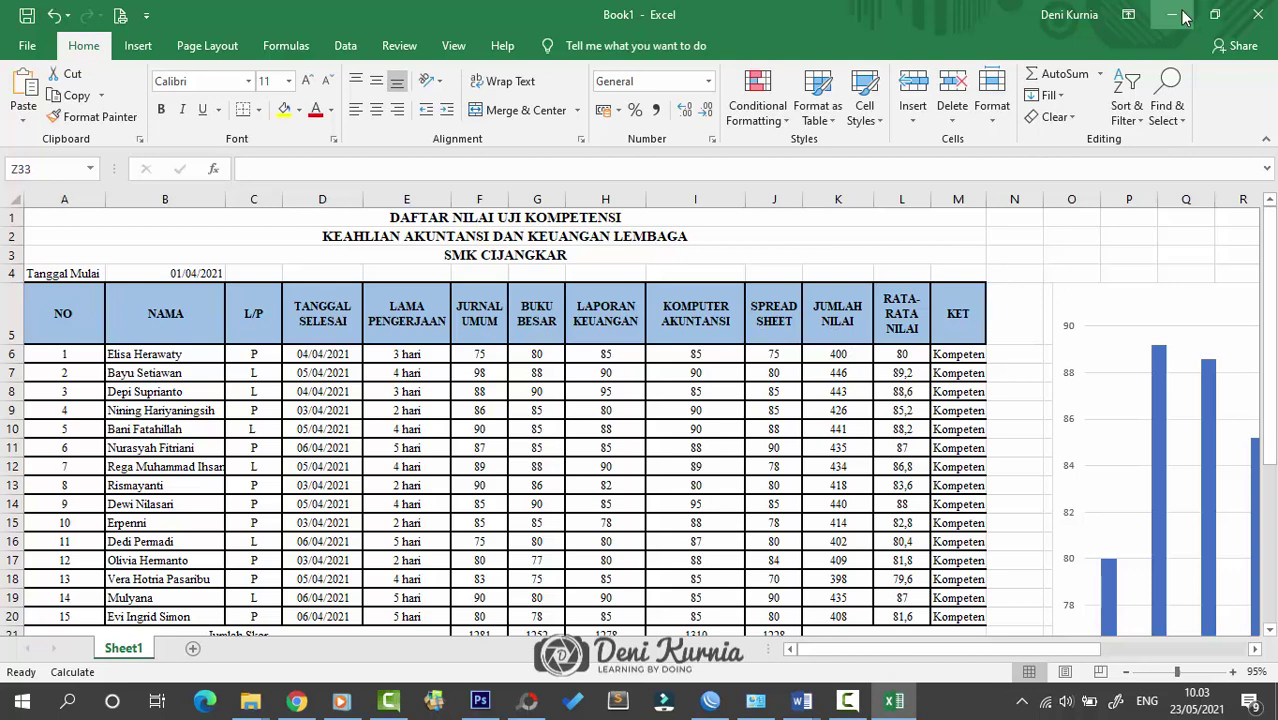
pyautogui.click(521, 376)
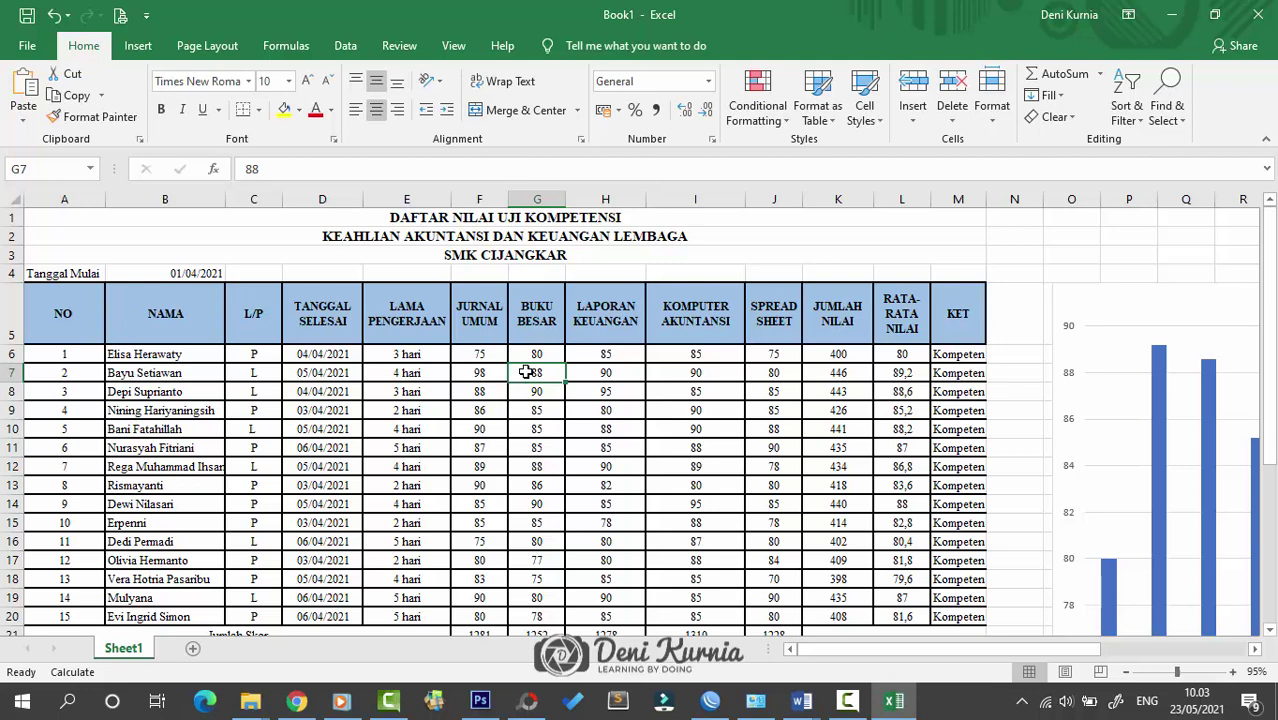
pyautogui.click(832, 325)
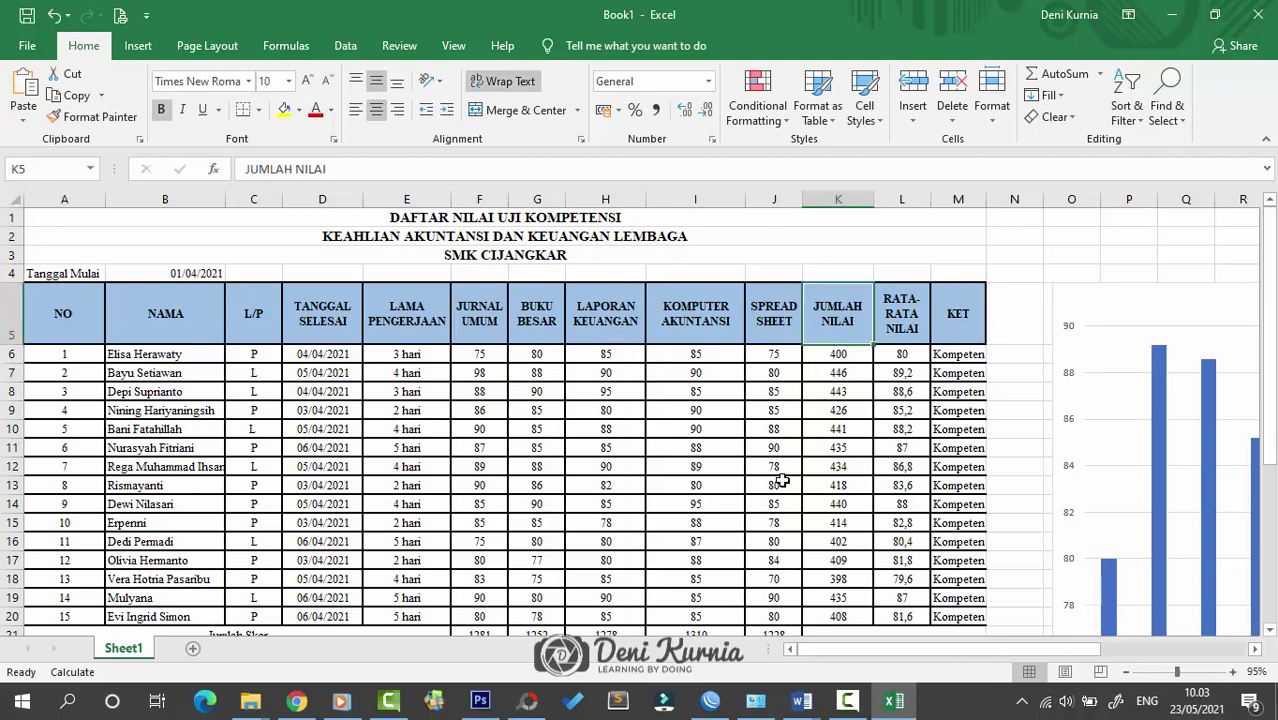
pyautogui.click(1175, 27)
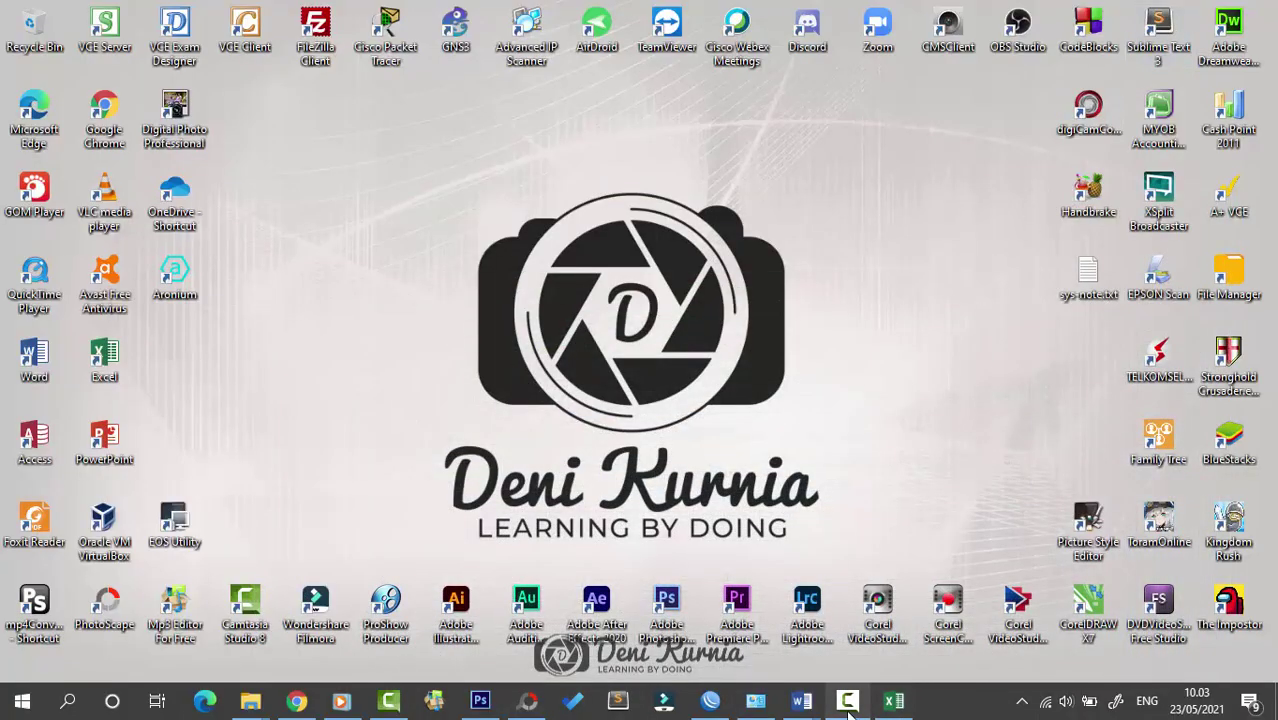